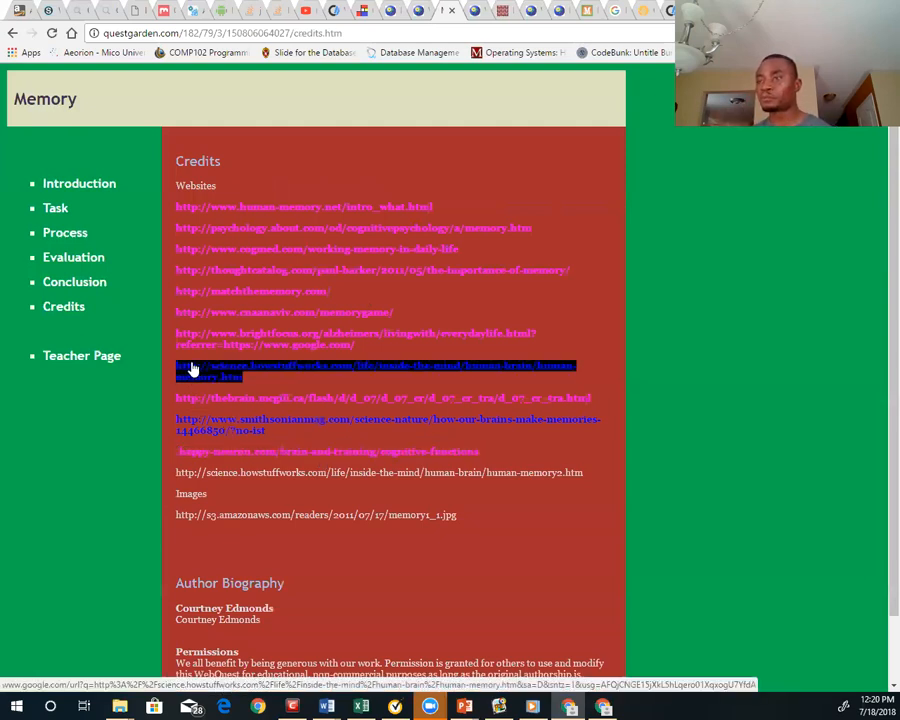
Review the website and image sources on the Memory WebQuest's Credits page and open its Teacher Page
{"action": "left_click", "coordinate": [193, 370]}
{"action": "triple_click", "coordinate": [229, 207]}
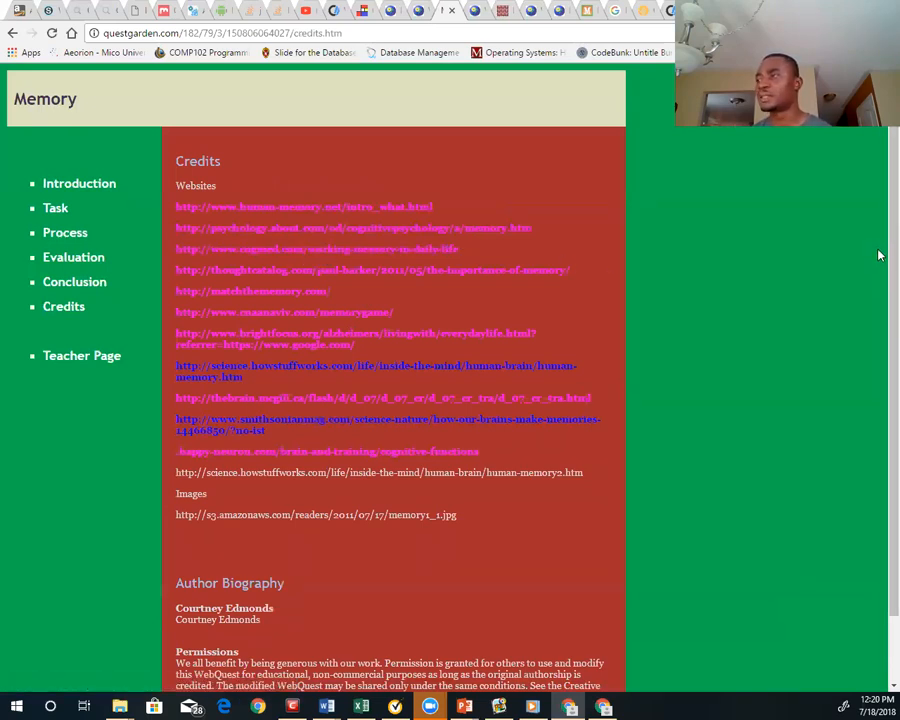
{"action": "scroll", "coordinate": [880, 383], "scroll_direction": "down", "scroll_amount": 1}
{"action": "scroll", "coordinate": [880, 383], "scroll_direction": "up", "scroll_amount": 1}
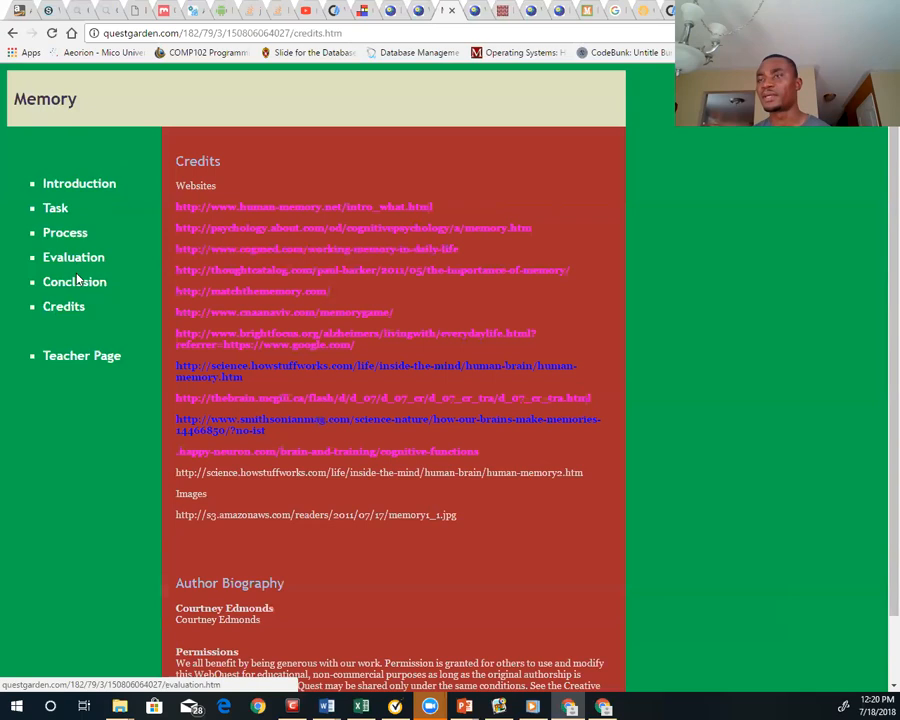
{"action": "left_click", "coordinate": [107, 362]}
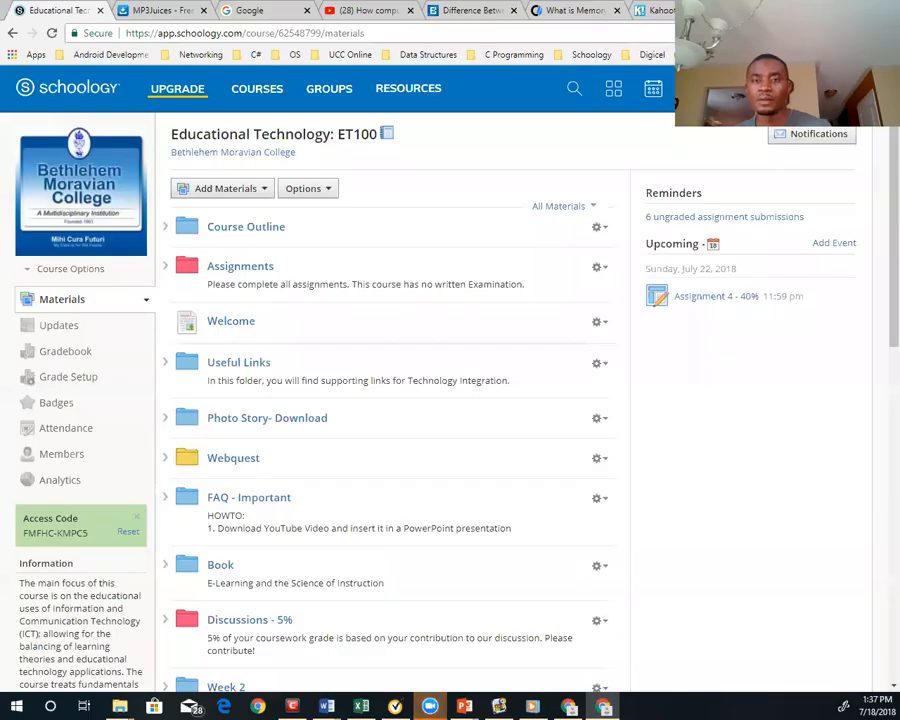
Open the Create WebQuest site from the Schoology course's Webquest folder and list its published WebQuests
{"action": "left_click", "coordinate": [232, 461]}
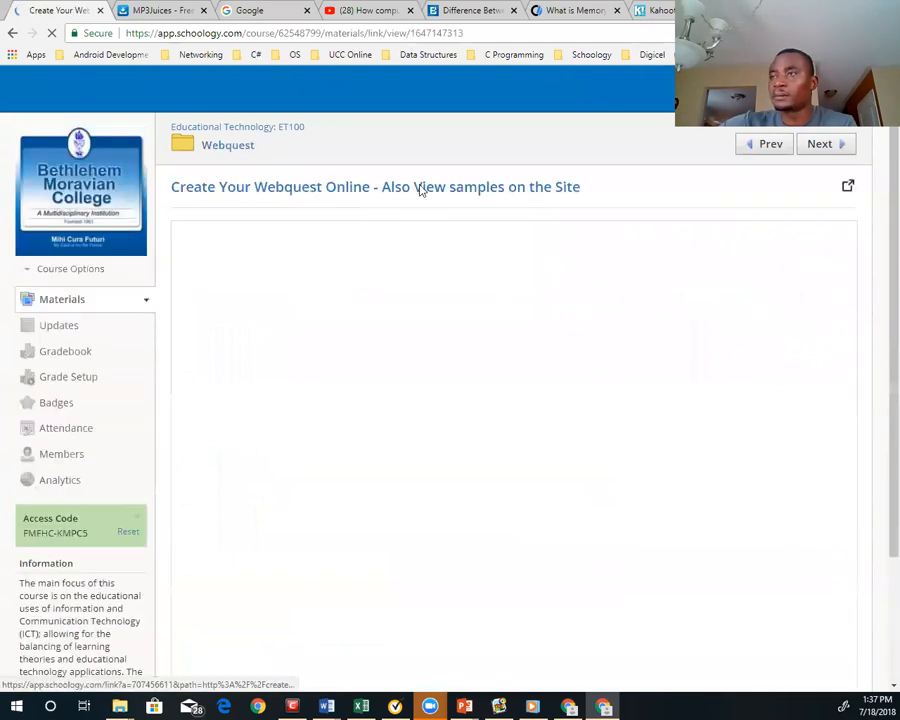
{"action": "left_click", "coordinate": [420, 190]}
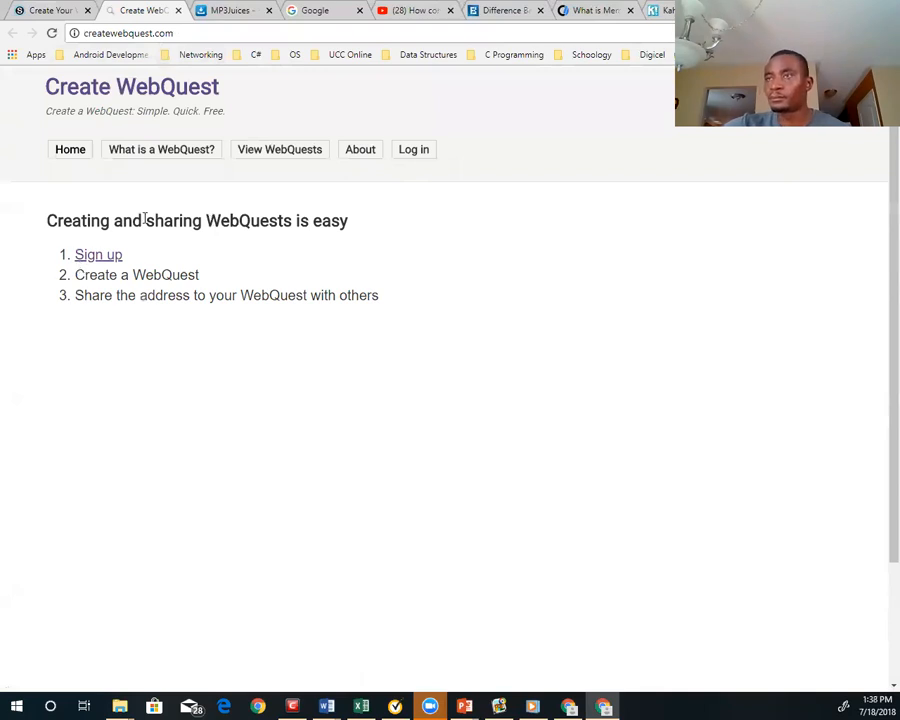
{"action": "left_click", "coordinate": [283, 154]}
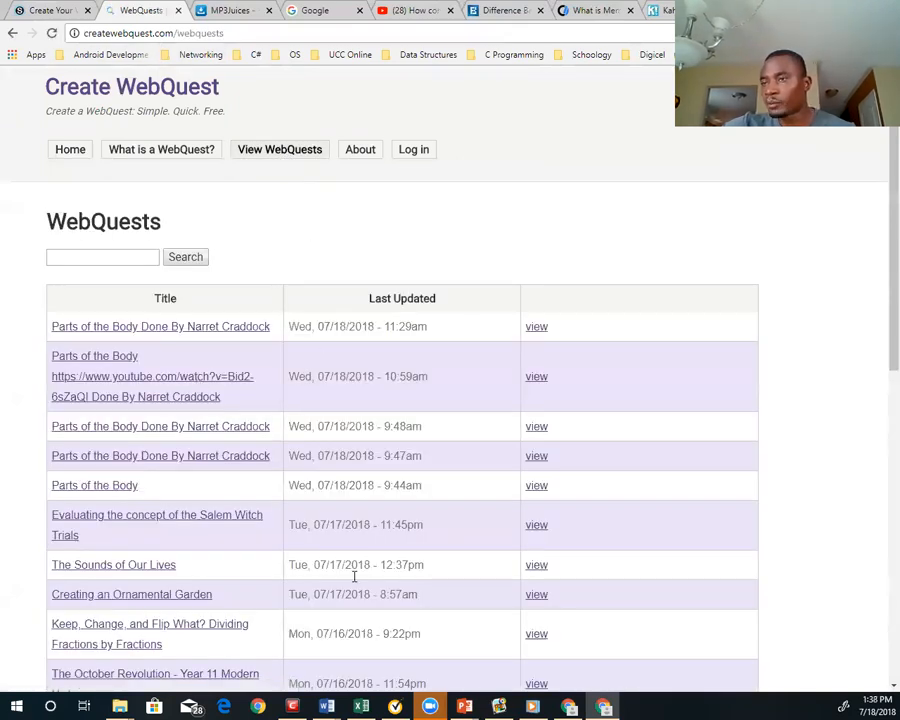
View the "Parts of the Body" sample that has a YouTube link in its title, and return to the WebQuests list
{"action": "left_click", "coordinate": [99, 362]}
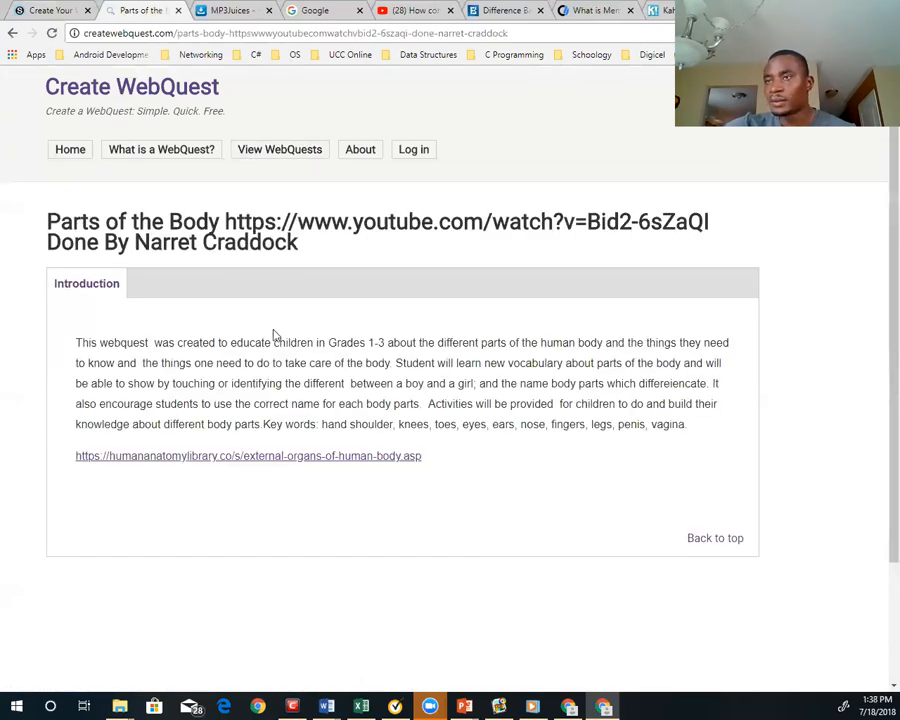
{"action": "left_click", "coordinate": [716, 542]}
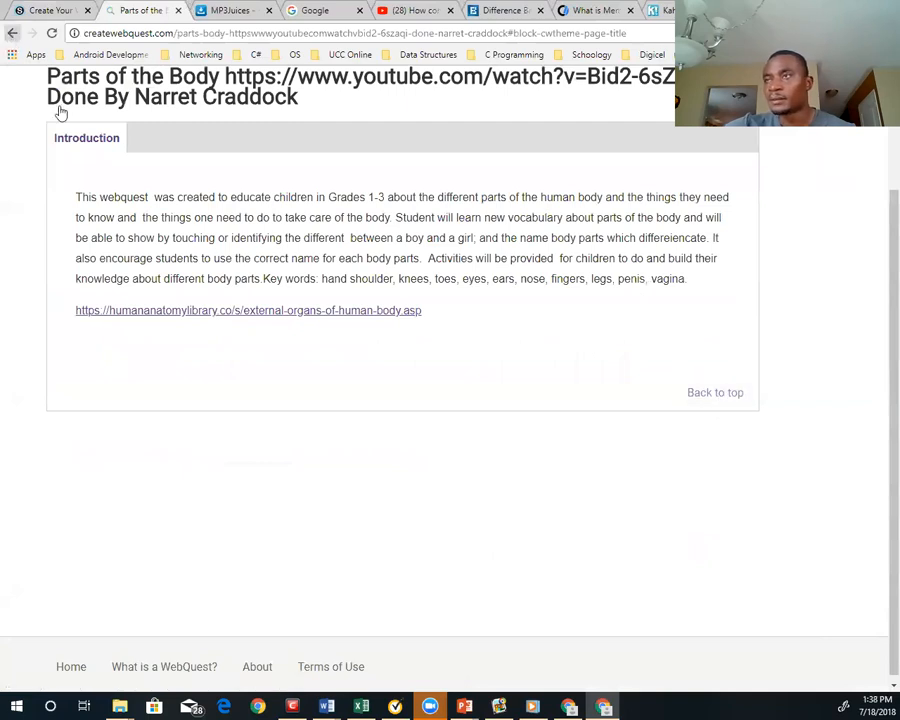
{"action": "left_click", "coordinate": [13, 33]}
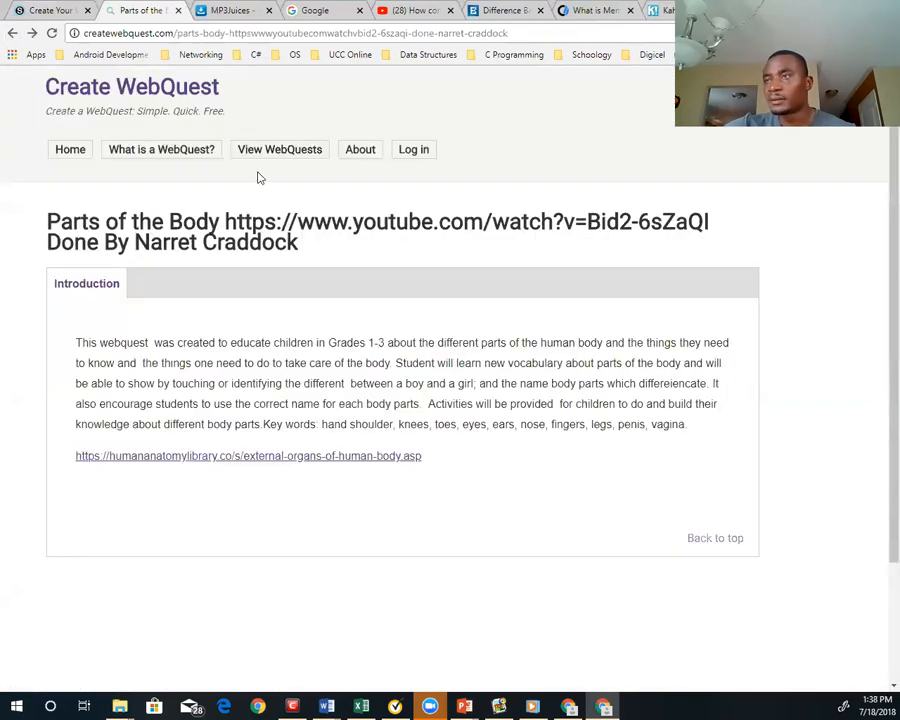
{"action": "left_click", "coordinate": [313, 159]}
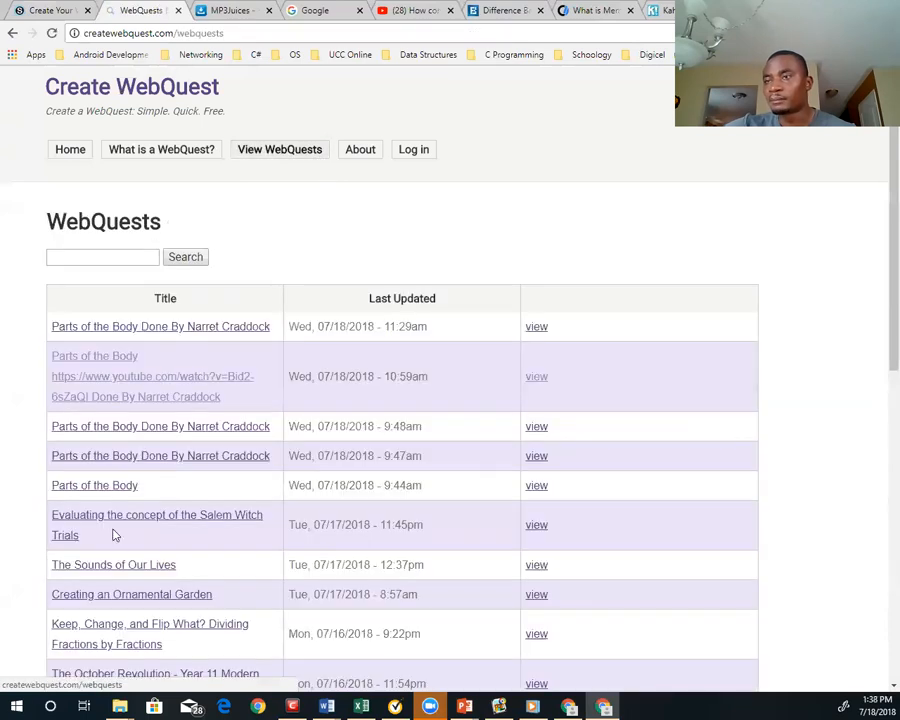
Open "The Sounds of Our Lives" sample and look through its Process, Evaluation, Conclusion and Introduction sections
{"action": "left_click", "coordinate": [79, 567]}
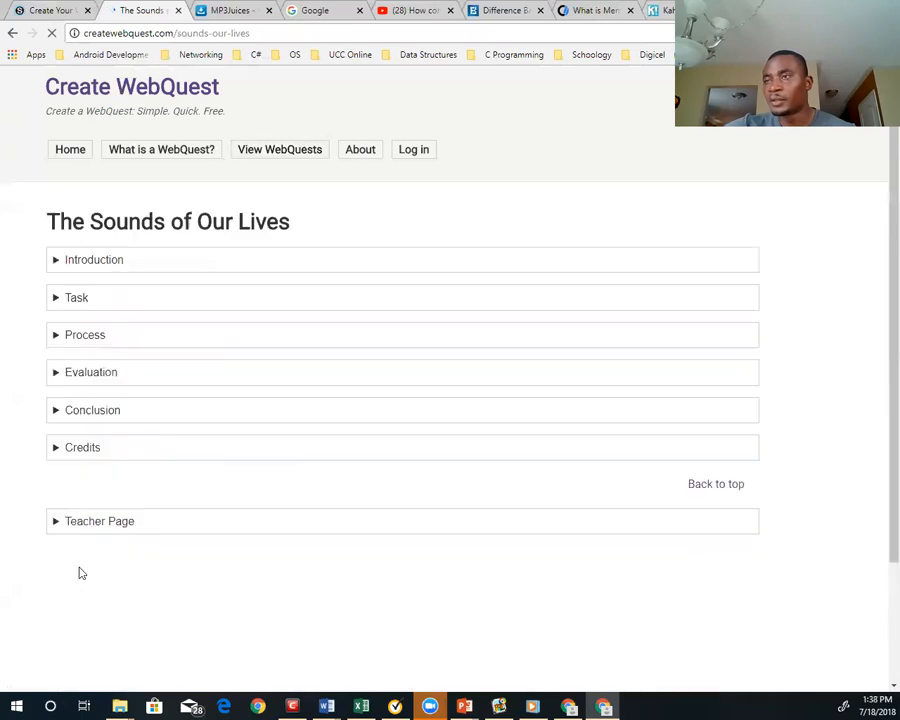
{"action": "left_click", "coordinate": [155, 265]}
{"action": "left_click", "coordinate": [228, 266]}
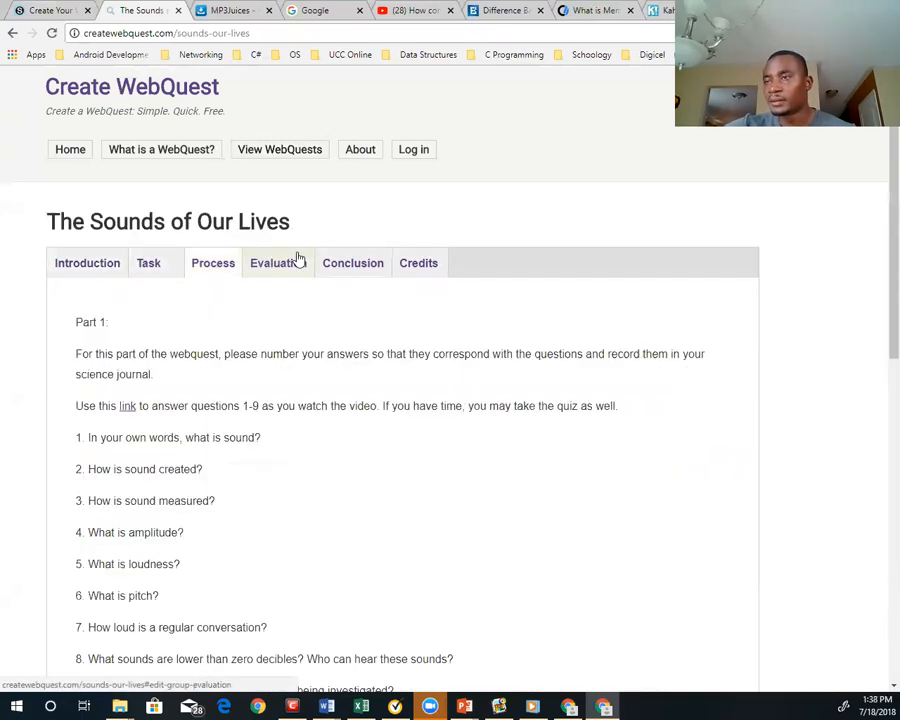
{"action": "left_click", "coordinate": [298, 260]}
{"action": "left_click", "coordinate": [355, 263]}
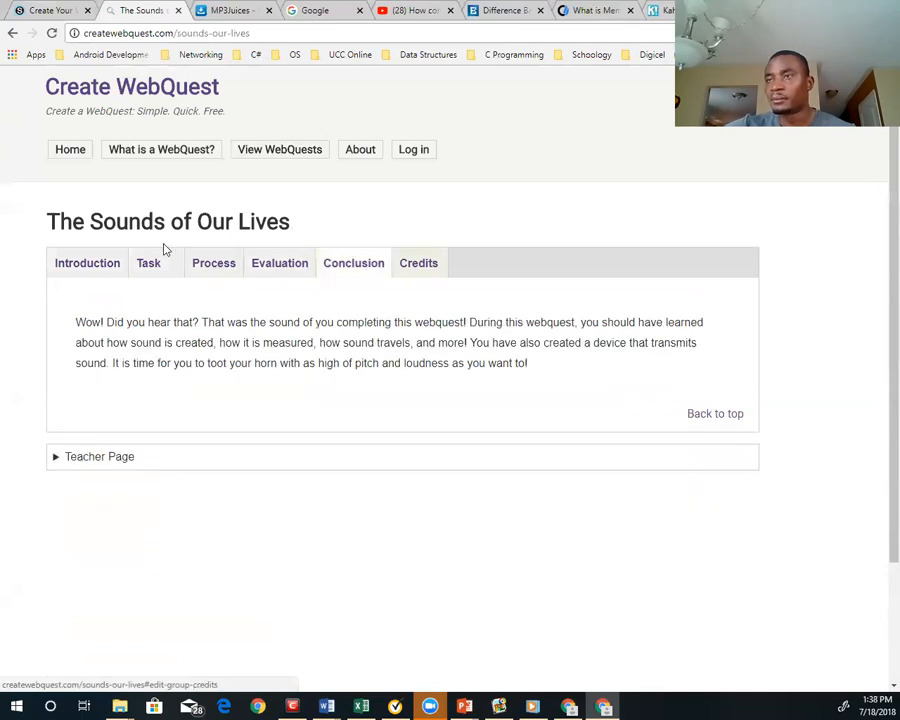
{"action": "left_click", "coordinate": [106, 272]}
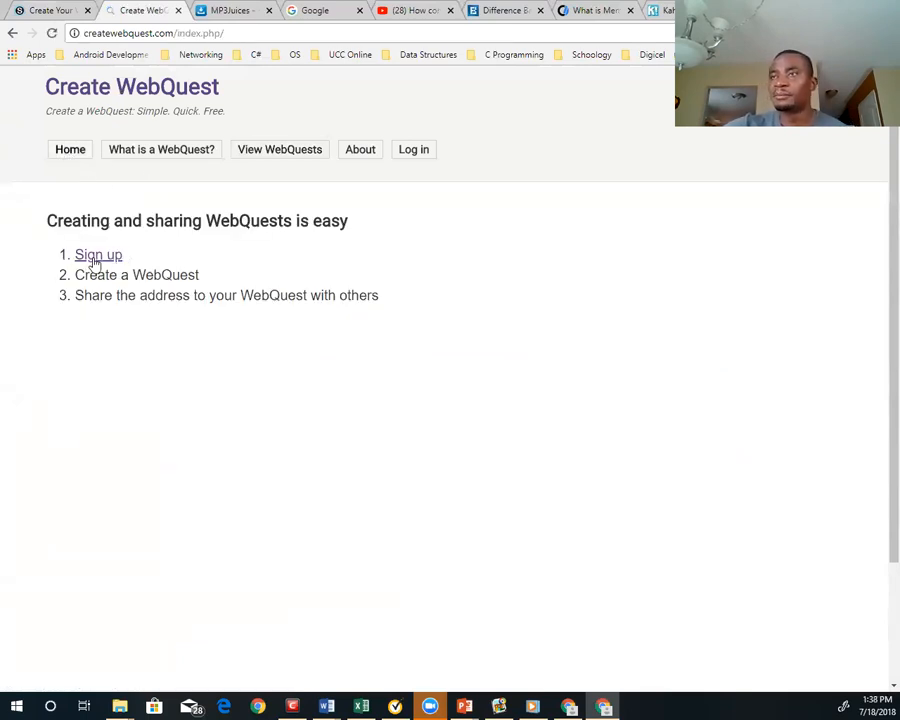
Return to the Create WebQuest home page and open the sign-up form for a new account
{"action": "left_click", "coordinate": [70, 149]}
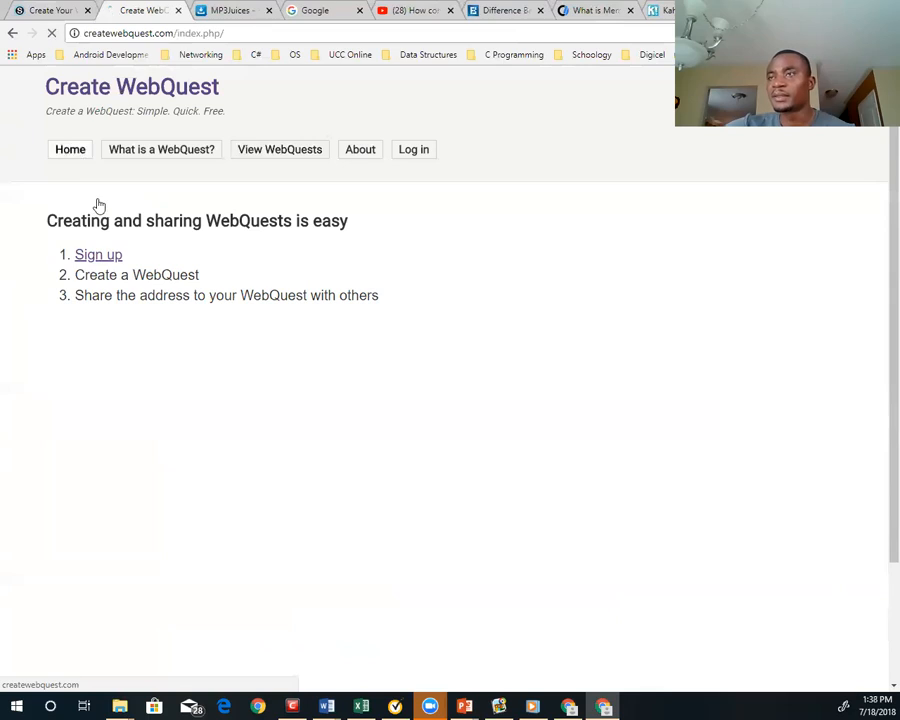
{"action": "left_click", "coordinate": [96, 257]}
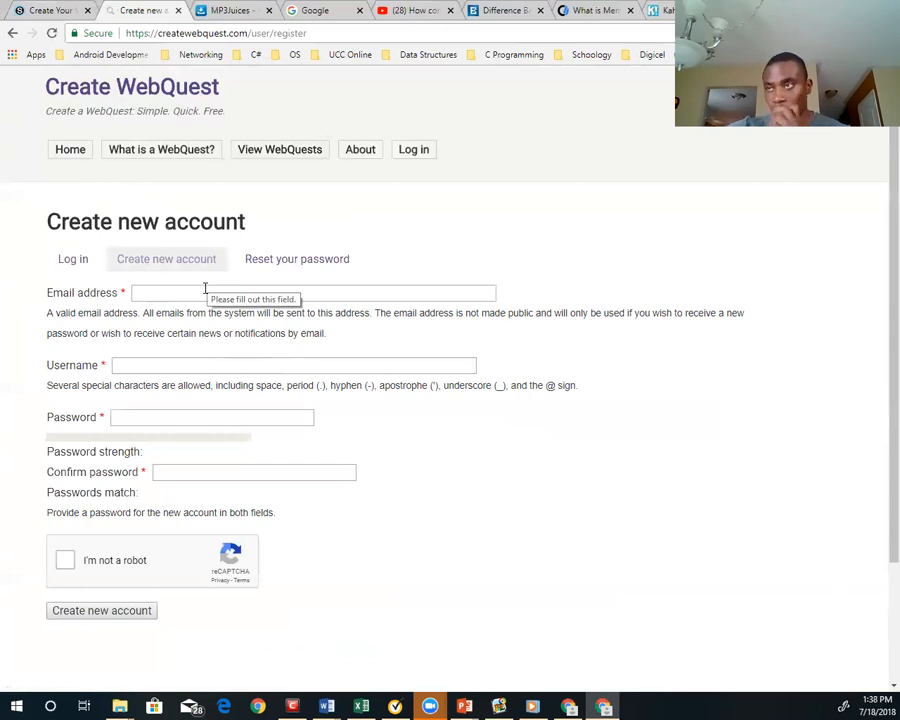
{"action": "left_click", "coordinate": [165, 293]}
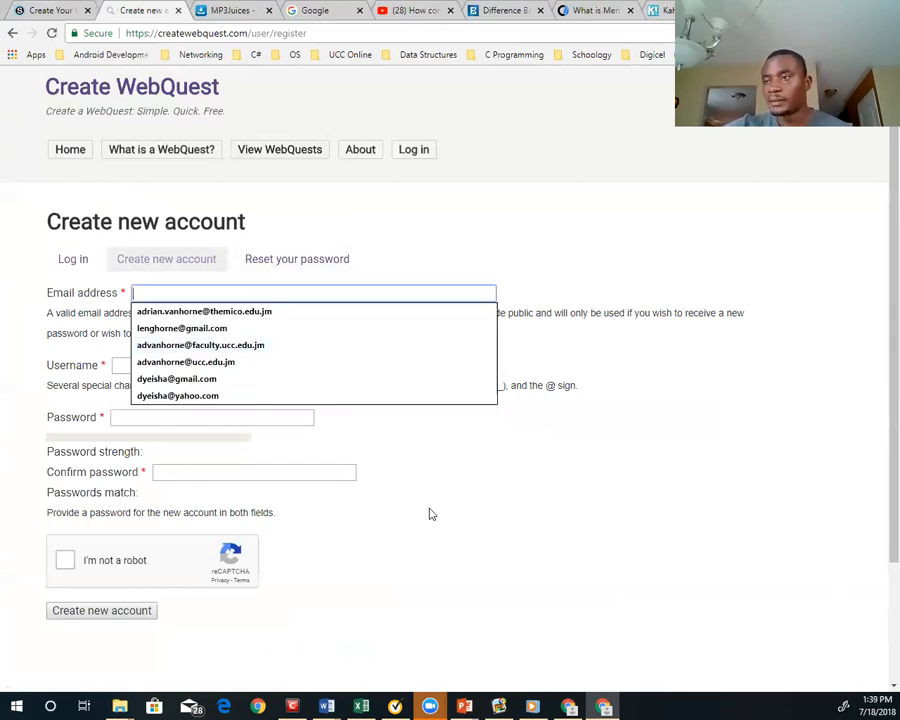
{"action": "left_click", "coordinate": [441, 547]}
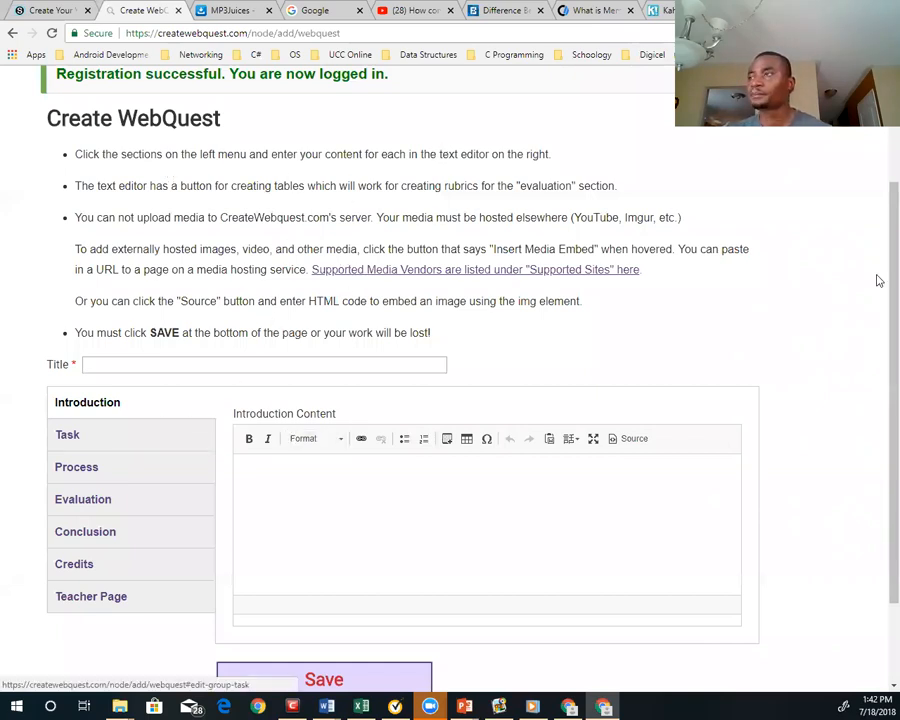
Review the Create WebQuest instructions, the content sections and the editor layout
{"action": "scroll", "coordinate": [878, 250], "scroll_direction": "up", "scroll_amount": 2}
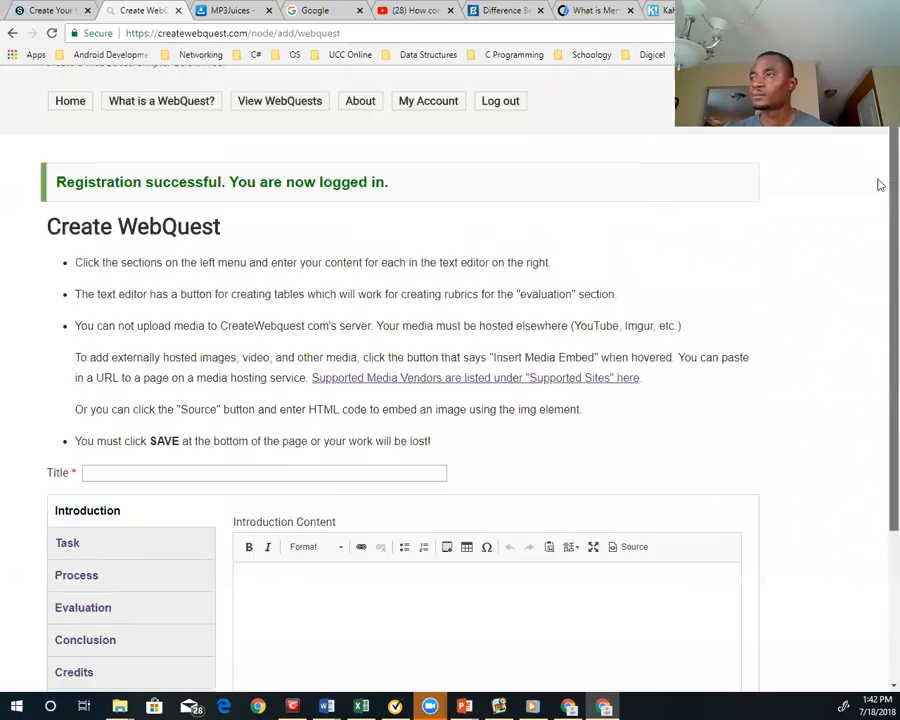
{"action": "scroll", "coordinate": [878, 294], "scroll_direction": "down", "scroll_amount": 1}
{"action": "scroll", "coordinate": [878, 294], "scroll_direction": "up", "scroll_amount": 1}
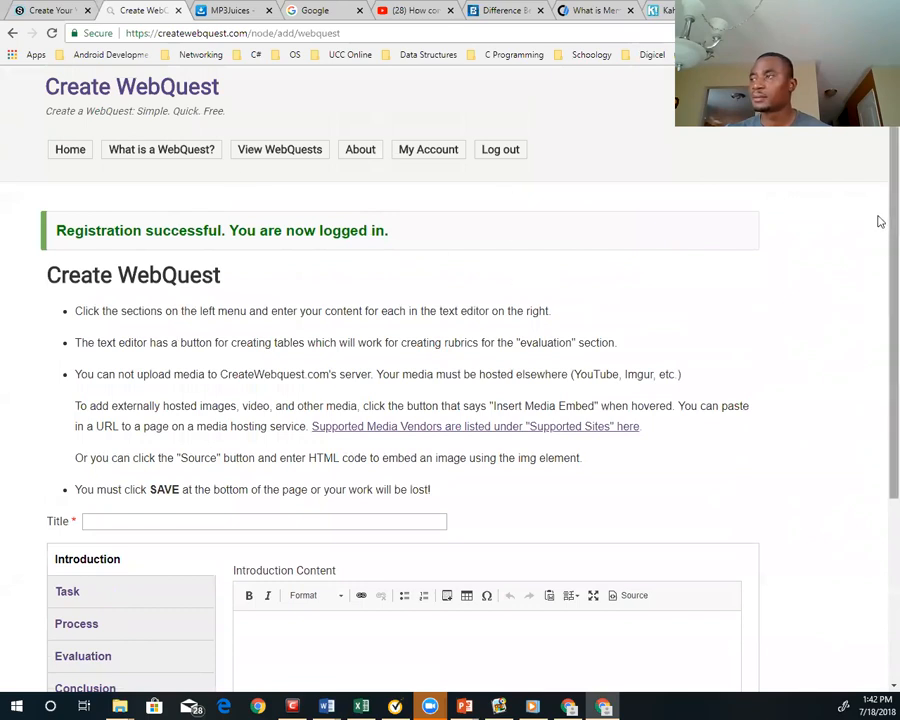
{"action": "scroll", "coordinate": [876, 478], "scroll_direction": "down", "scroll_amount": 3}
{"action": "scroll", "coordinate": [876, 360], "scroll_direction": "up", "scroll_amount": 2}
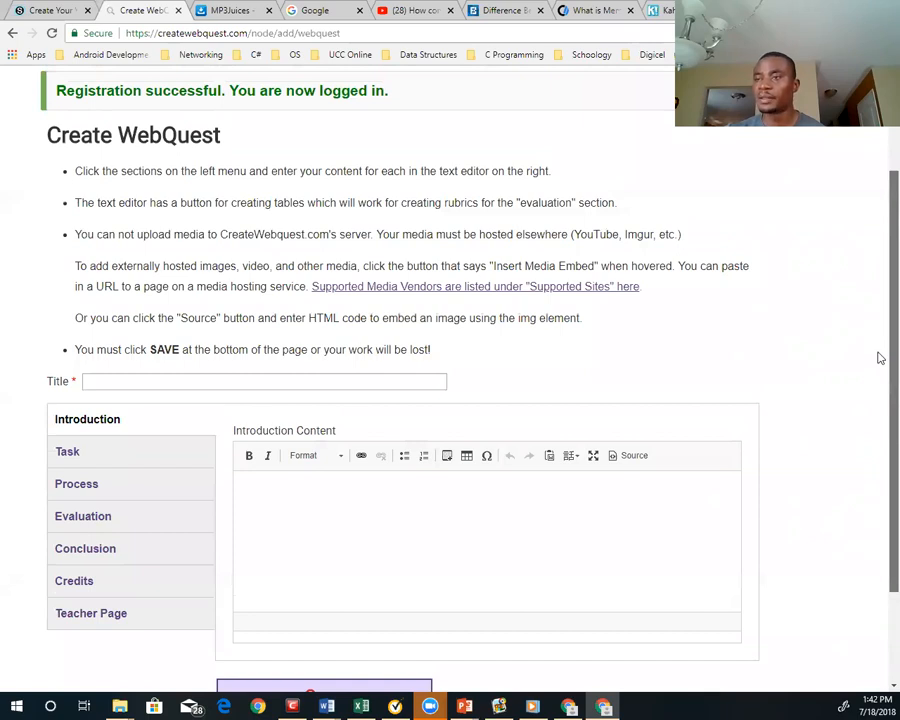
{"action": "scroll", "coordinate": [878, 200], "scroll_direction": "down", "scroll_amount": 1}
{"action": "scroll", "coordinate": [878, 200], "scroll_direction": "up", "scroll_amount": 3}
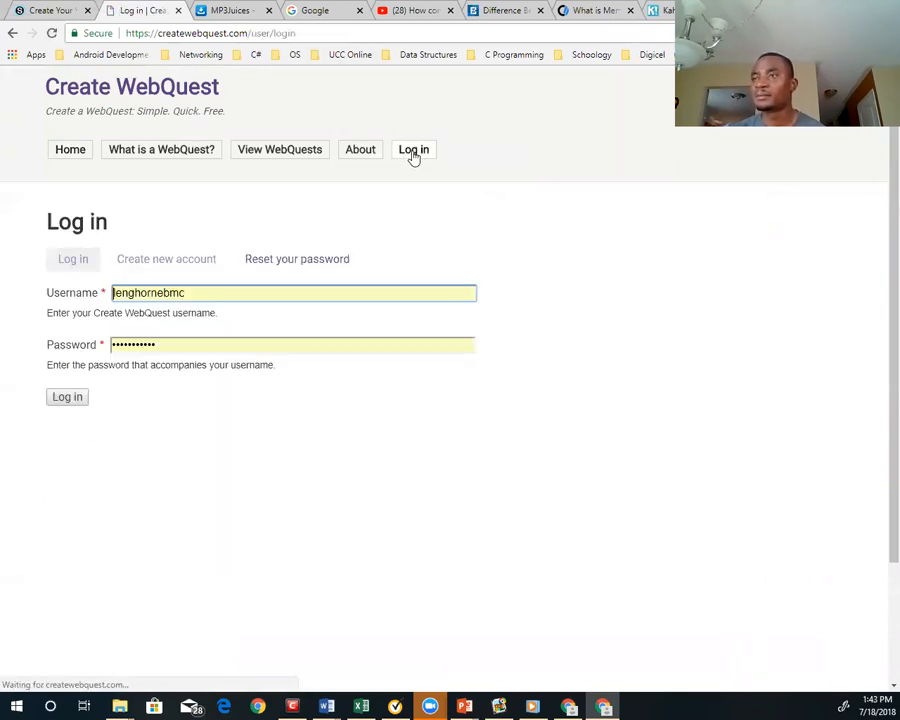
Log in to the Create WebQuest account with the saved username and password
{"action": "left_click_drag", "start_coordinate": [226, 296], "coordinate": [880, 497]}
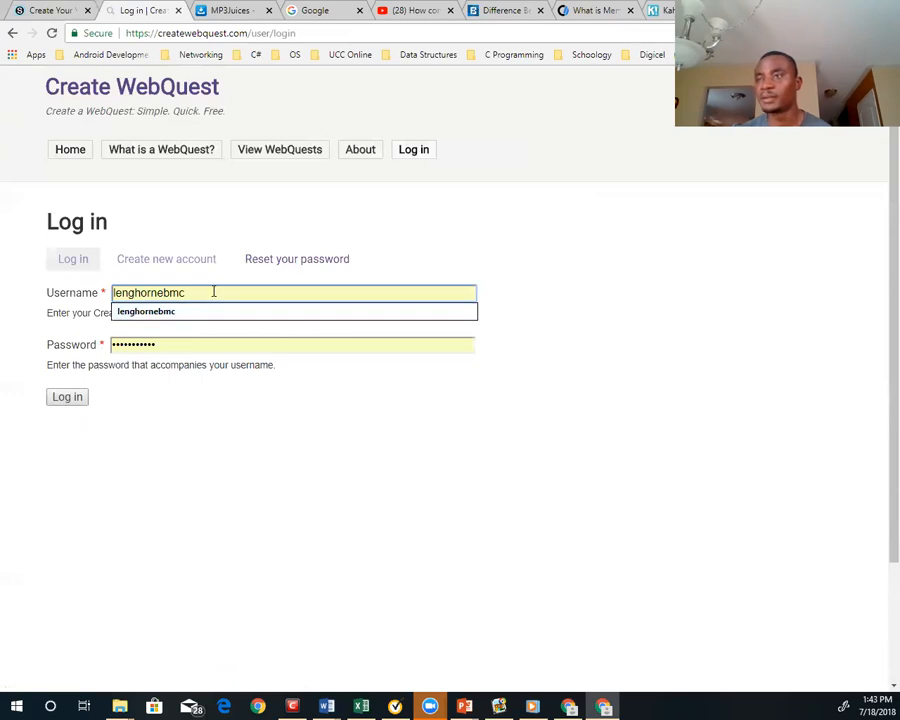
{"action": "left_click", "coordinate": [152, 344]}
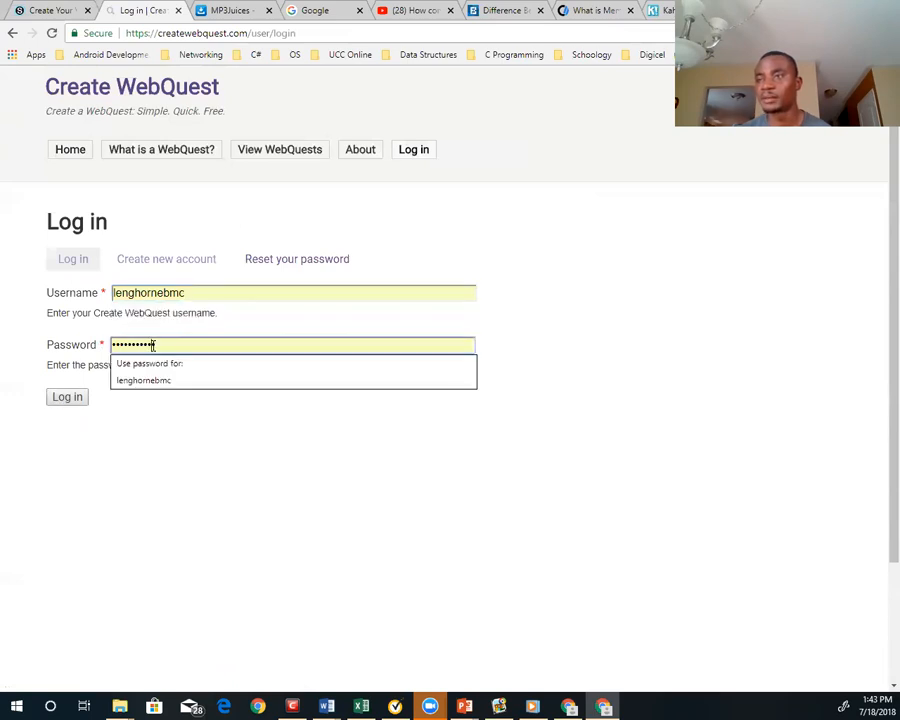
{"action": "left_click", "coordinate": [122, 439]}
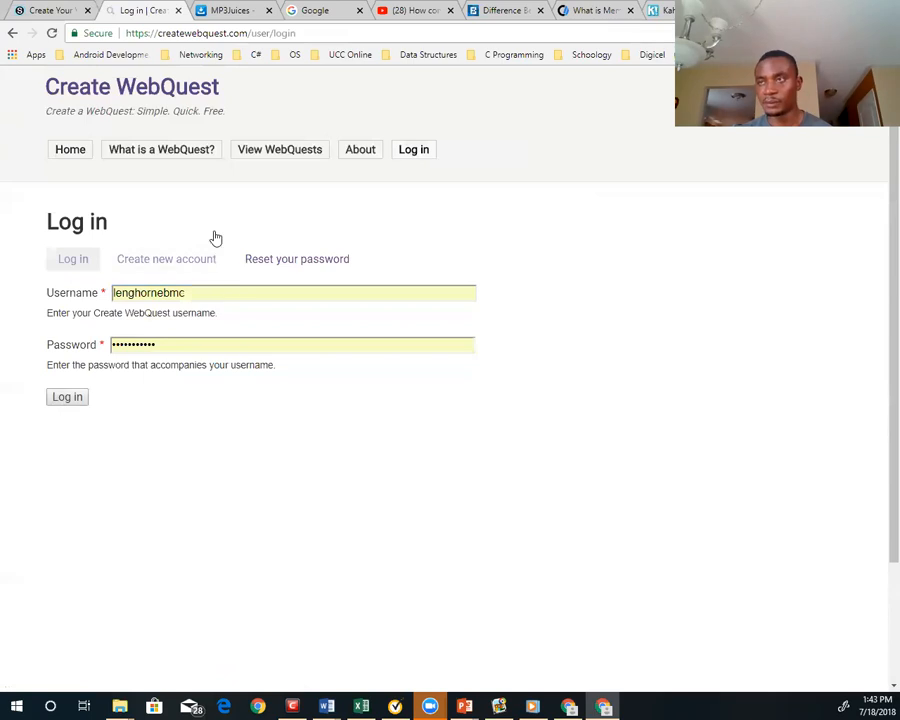
{"action": "left_click", "coordinate": [72, 400]}
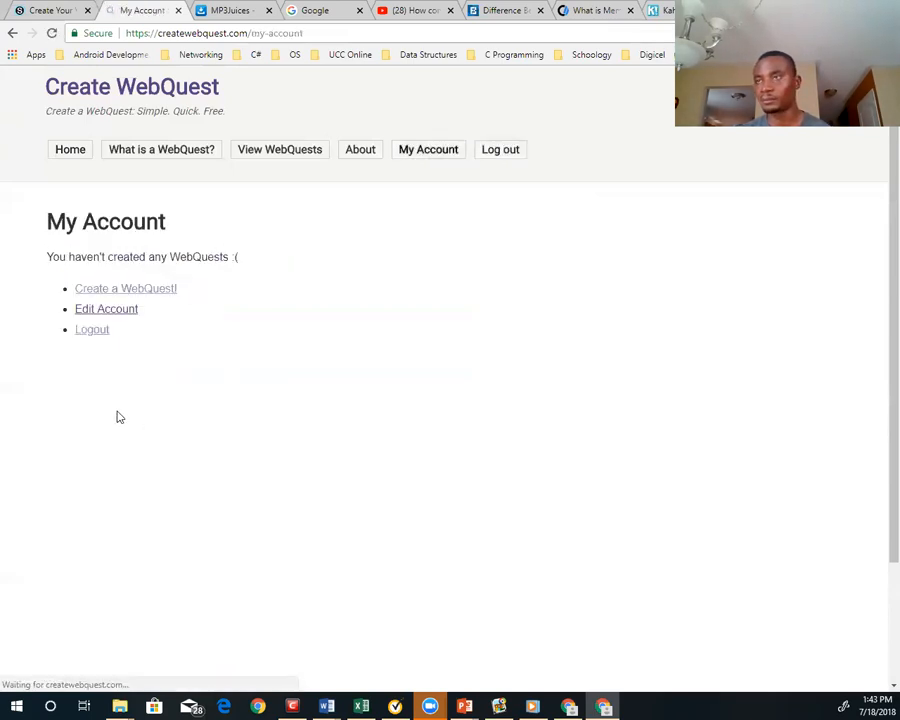
Start a new WebQuest and title it "Computer Memory"
{"action": "left_click", "coordinate": [105, 292]}
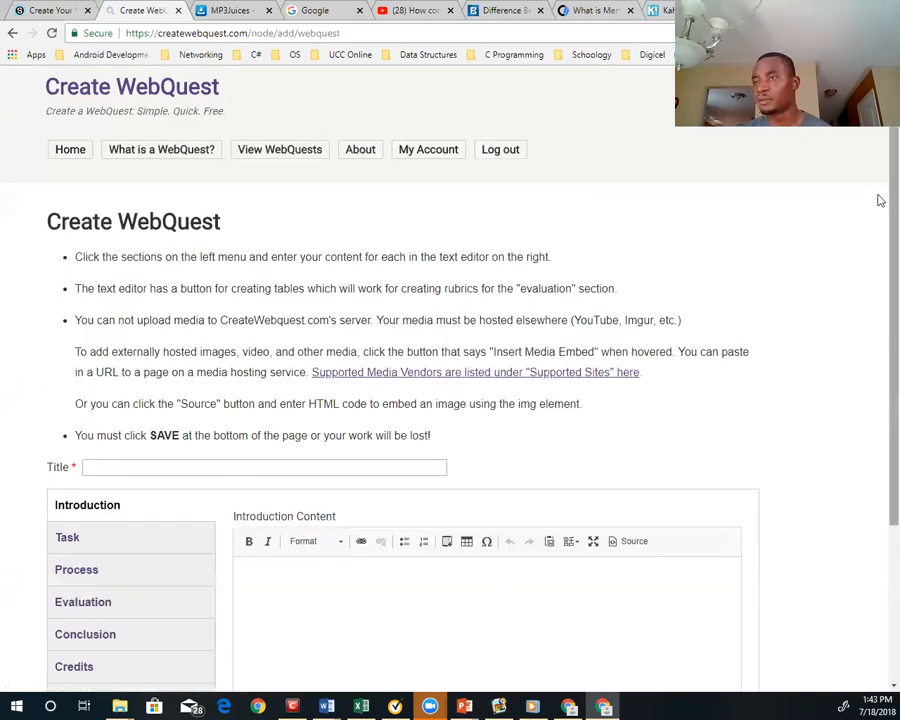
{"action": "scroll", "coordinate": [878, 330], "scroll_direction": "down", "scroll_amount": 3}
{"action": "scroll", "coordinate": [876, 284], "scroll_direction": "up", "scroll_amount": 1}
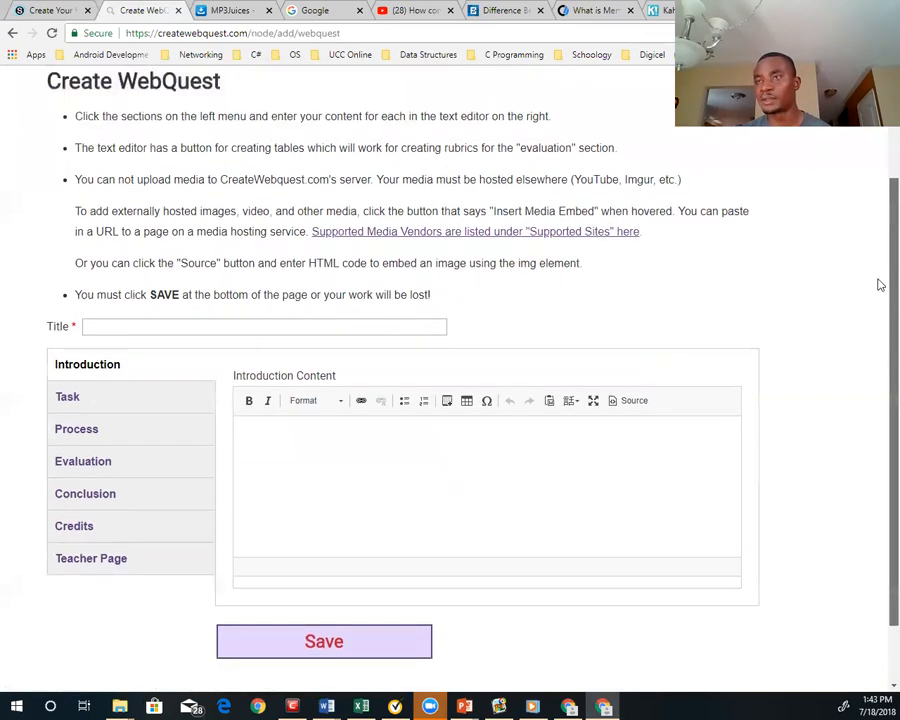
{"action": "left_click", "coordinate": [140, 327]}
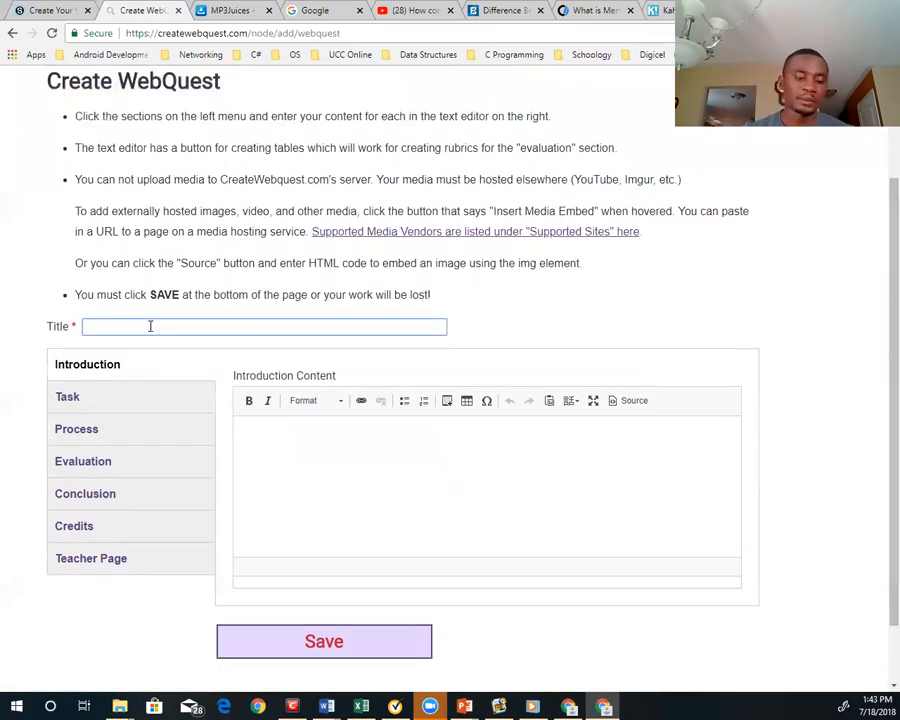
{"action": "type", "text": "Computer Memory"}
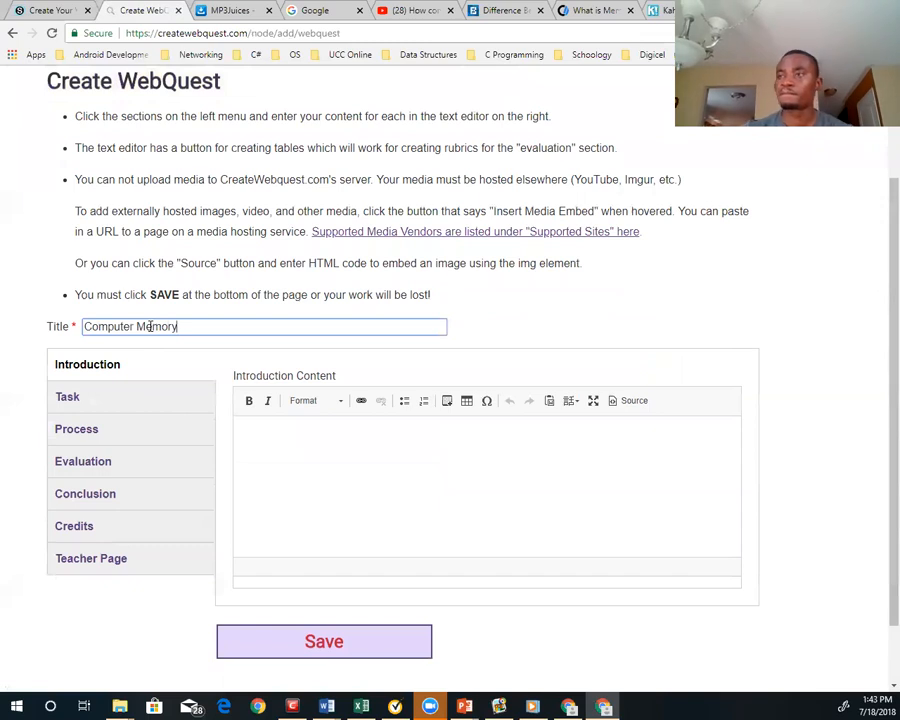
Fill the Introduction with a paragraph saying the WebQuest covers computer memory essentials, memory types, units and overall function
{"action": "left_click", "coordinate": [297, 426]}
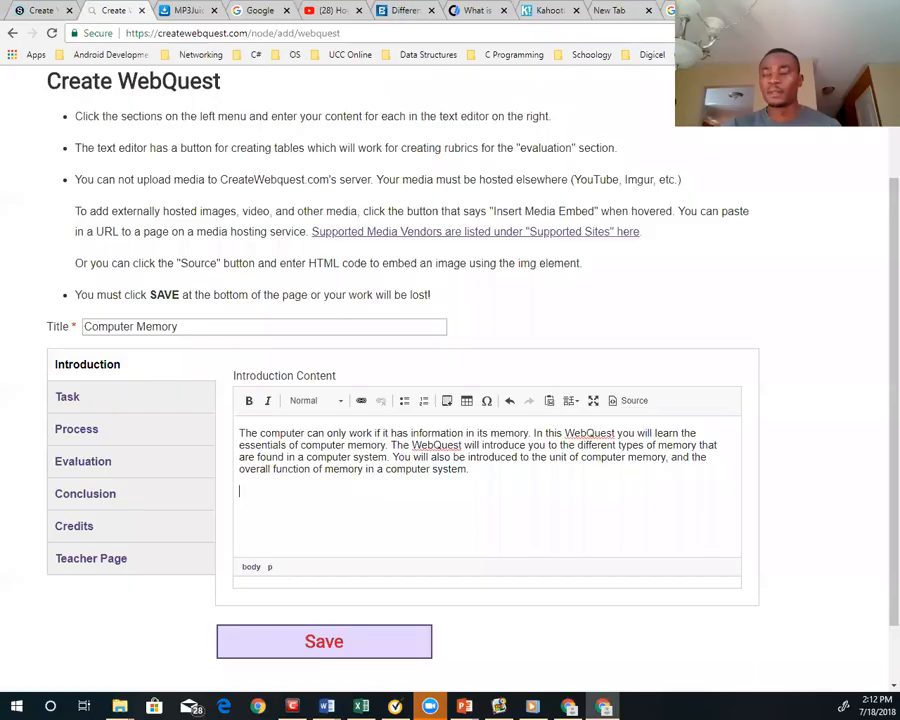
{"action": "key", "text": "Return"}
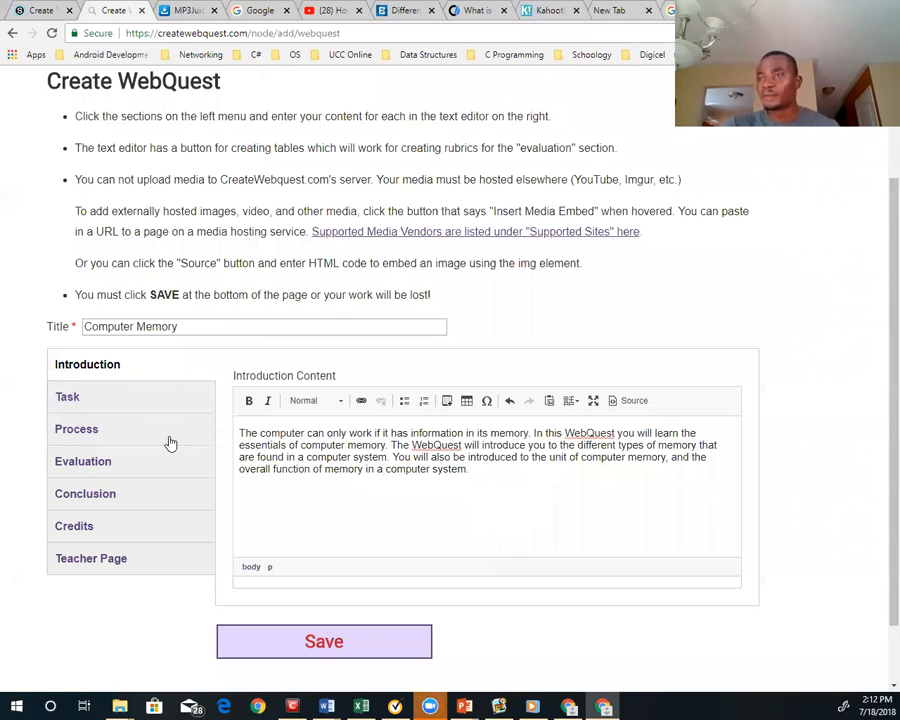
Paste the Task content: define computer memory, describe its units with a conversion table, explain booting with empty RAM, and create an online memory game
{"action": "left_click", "coordinate": [70, 400]}
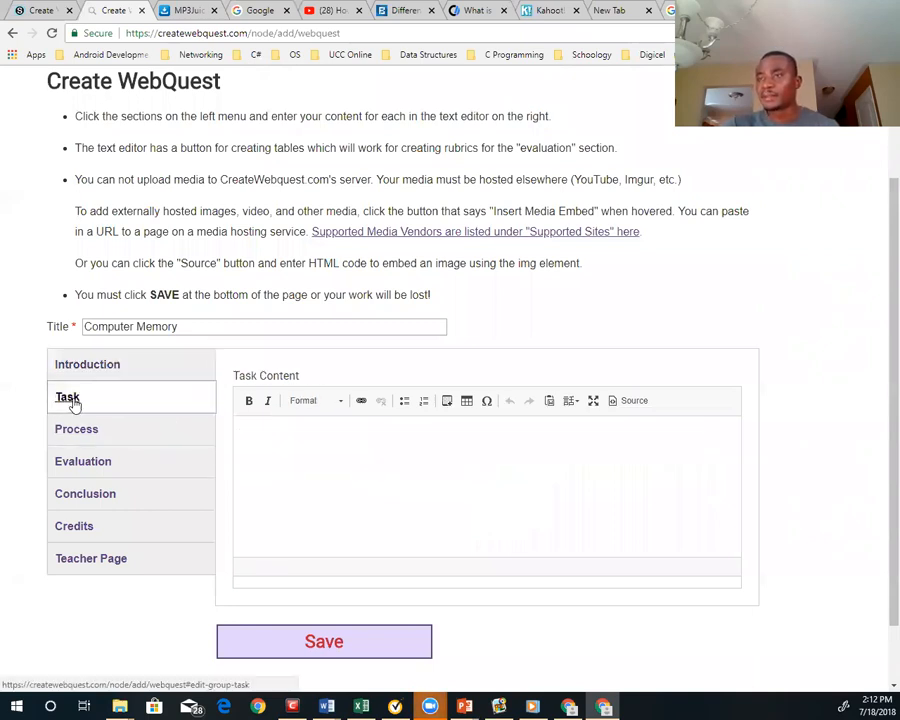
{"action": "left_click", "coordinate": [278, 438]}
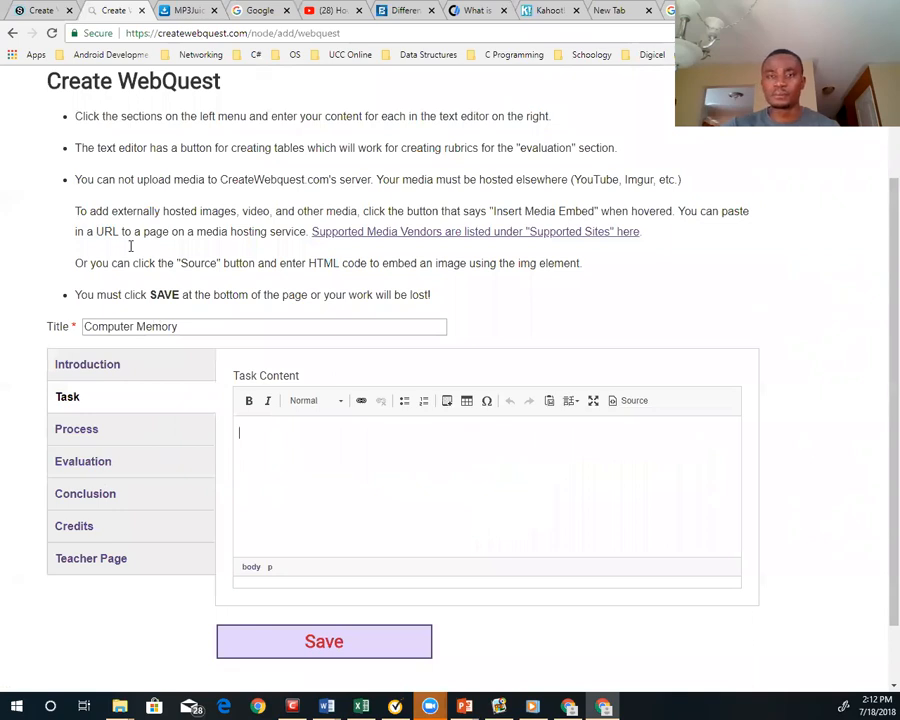
{"action": "type", "text": "Your task will be to define computer memory and determine the role it plays in the function of a computer. You will be also be required to describe the unit that is used to measure memory and create a computer memory unit conversion table. Based on the knowledge acquired you will be required to determine how the computer manages to boot up since with an empty RAM chip at startup. You will be required to create a simple memory game online."}
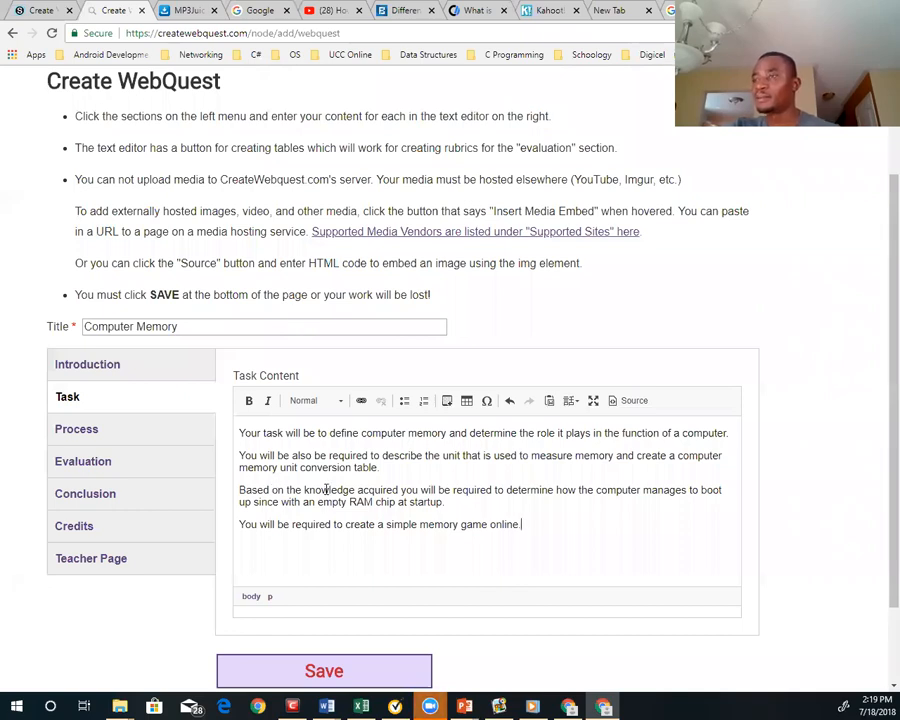
Format all four Task paragraphs as a numbered list
{"action": "left_click_drag", "start_coordinate": [522, 524], "coordinate": [244, 432]}
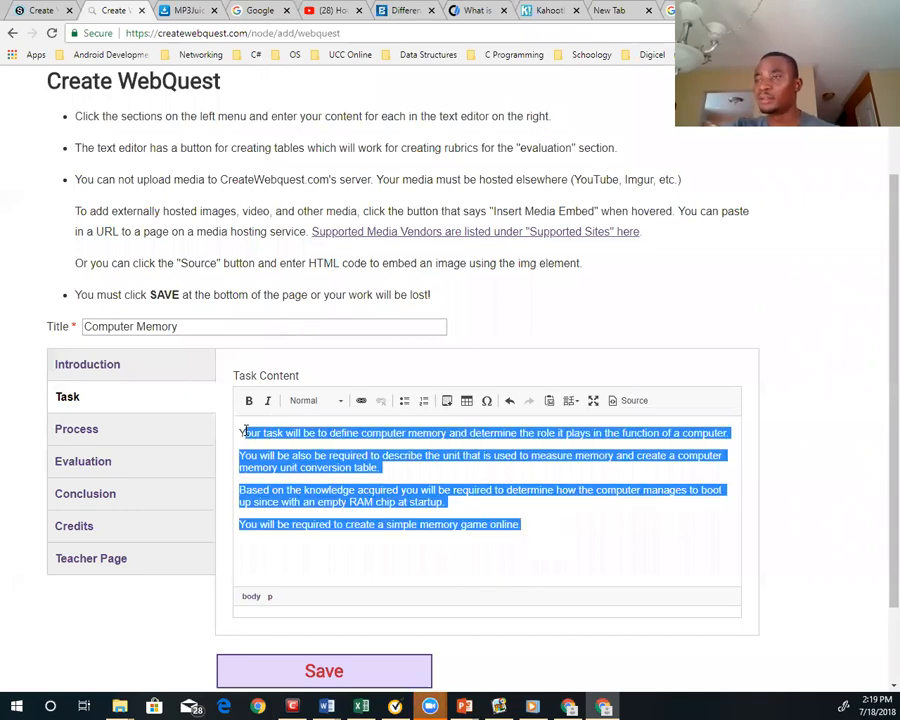
{"action": "left_click", "coordinate": [423, 400]}
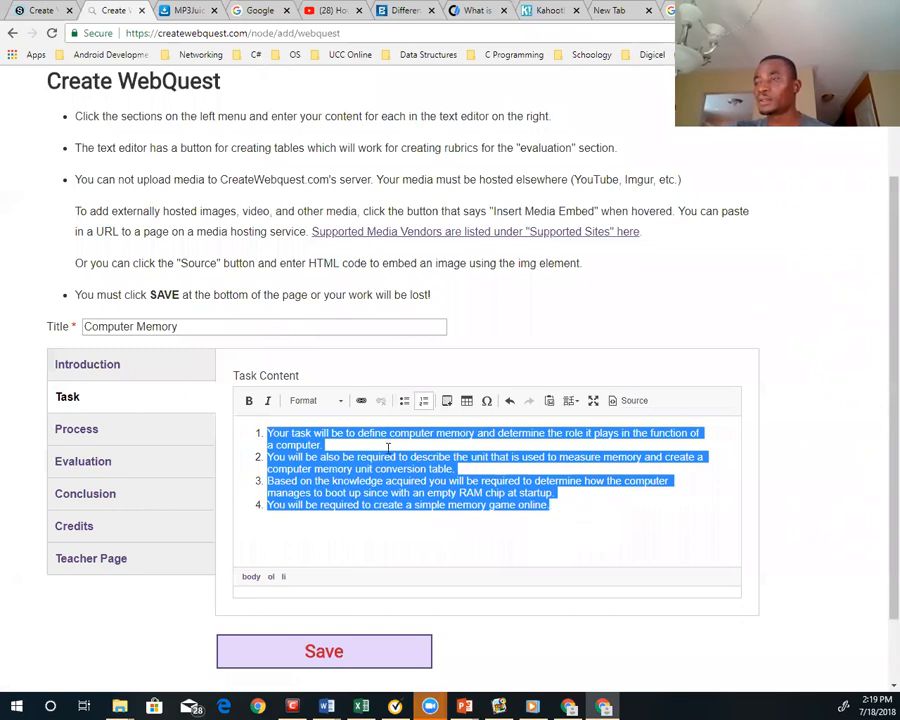
{"action": "left_click", "coordinate": [311, 481]}
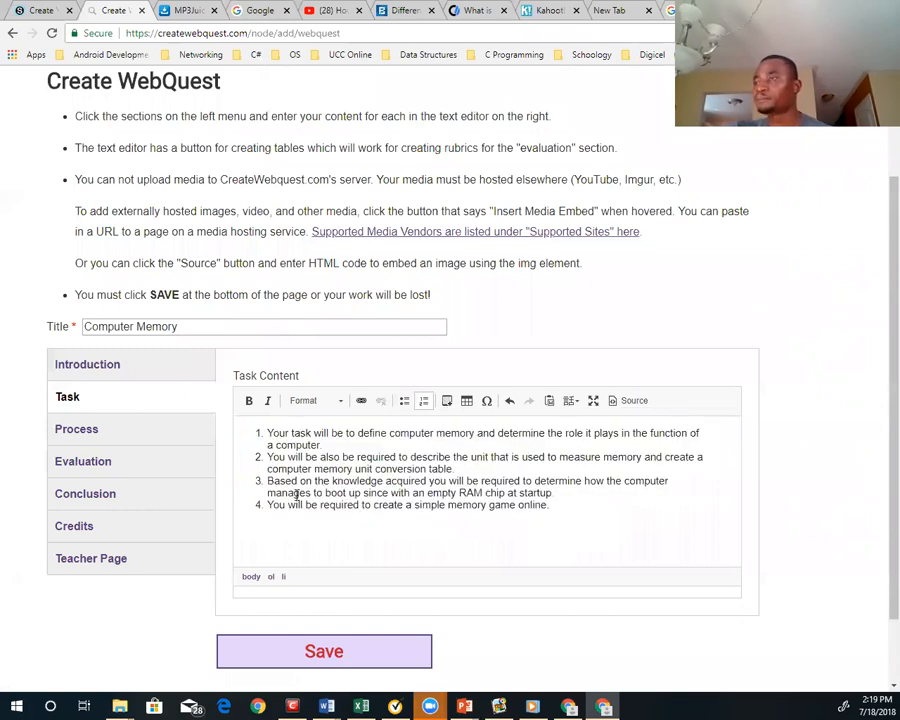
Try to add a blank line between the first and second Task list items, restoring the "You" that starts the second item
{"action": "left_click", "coordinate": [322, 445]}
{"action": "key", "text": "Return"}
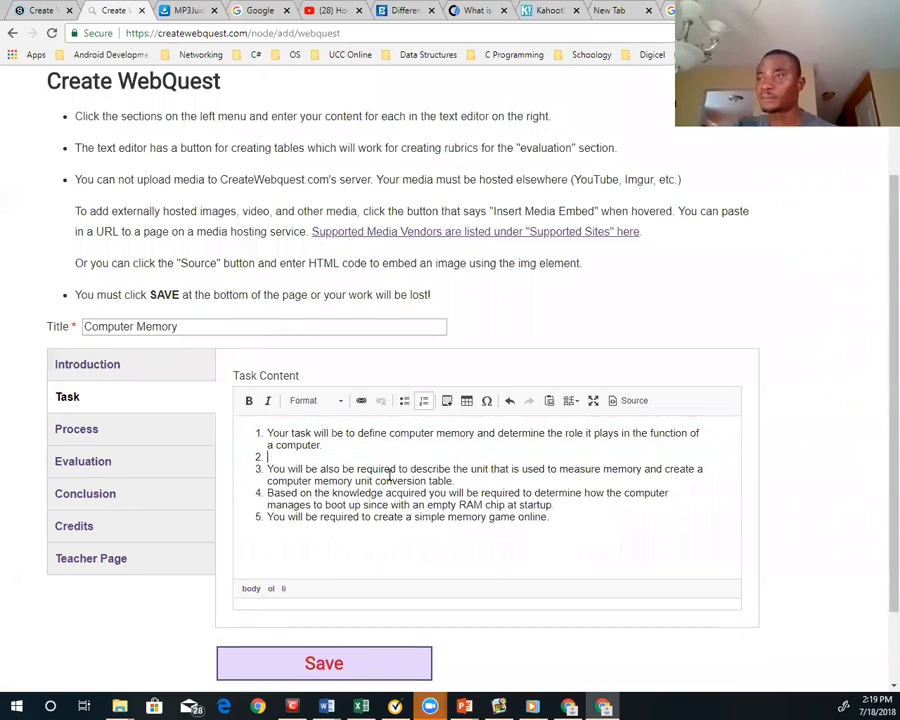
{"action": "key", "text": "BackSpace"}
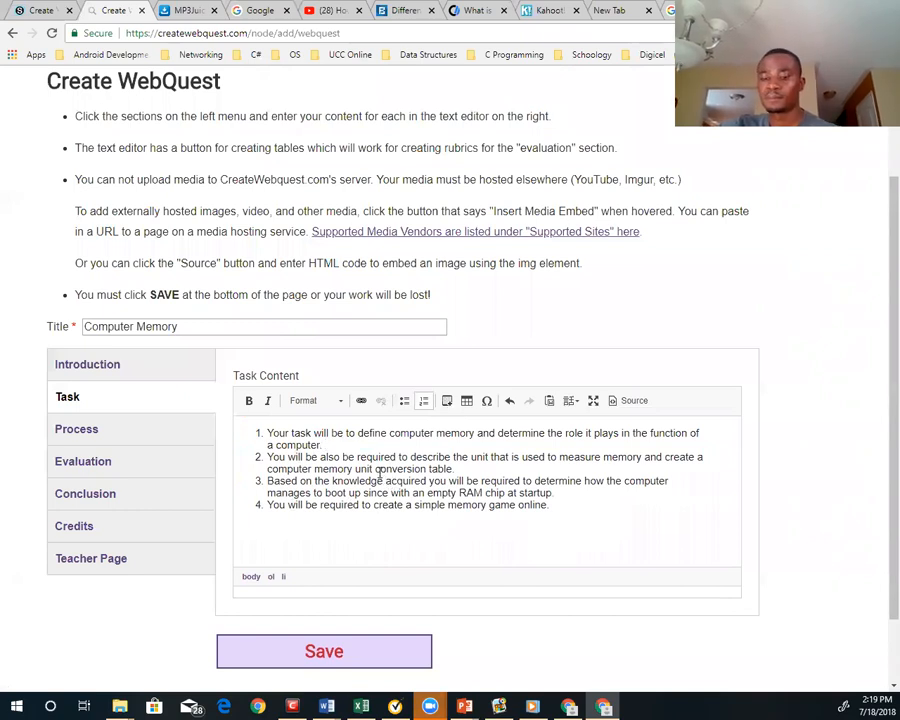
{"action": "key", "text": "Return"}
{"action": "key", "text": "Return"}
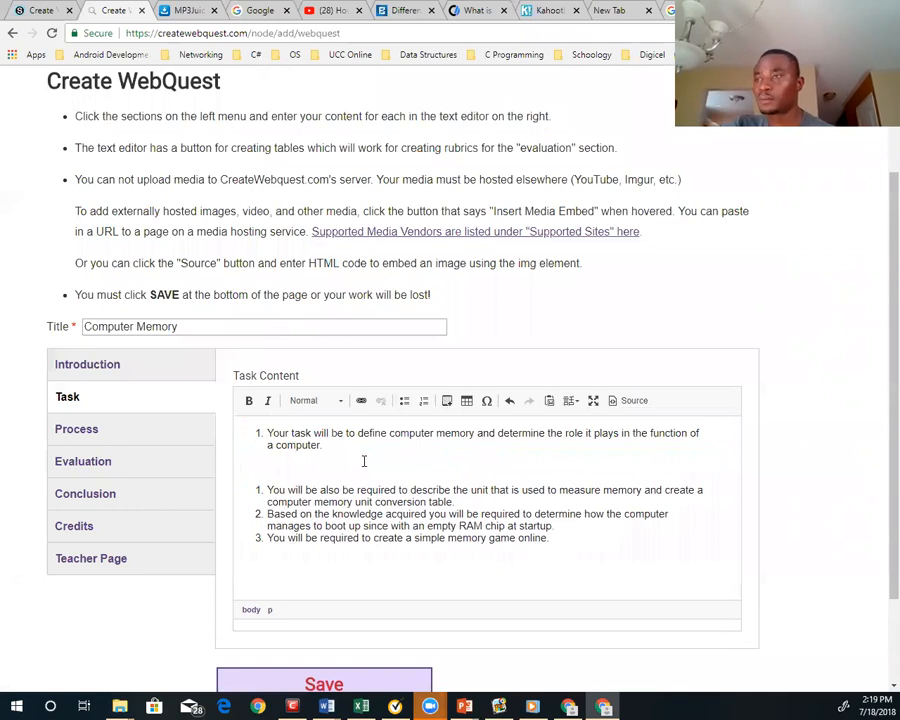
{"action": "key", "text": "BackSpace"}
{"action": "key", "text": "Delete"}
{"action": "key", "text": "Delete"}
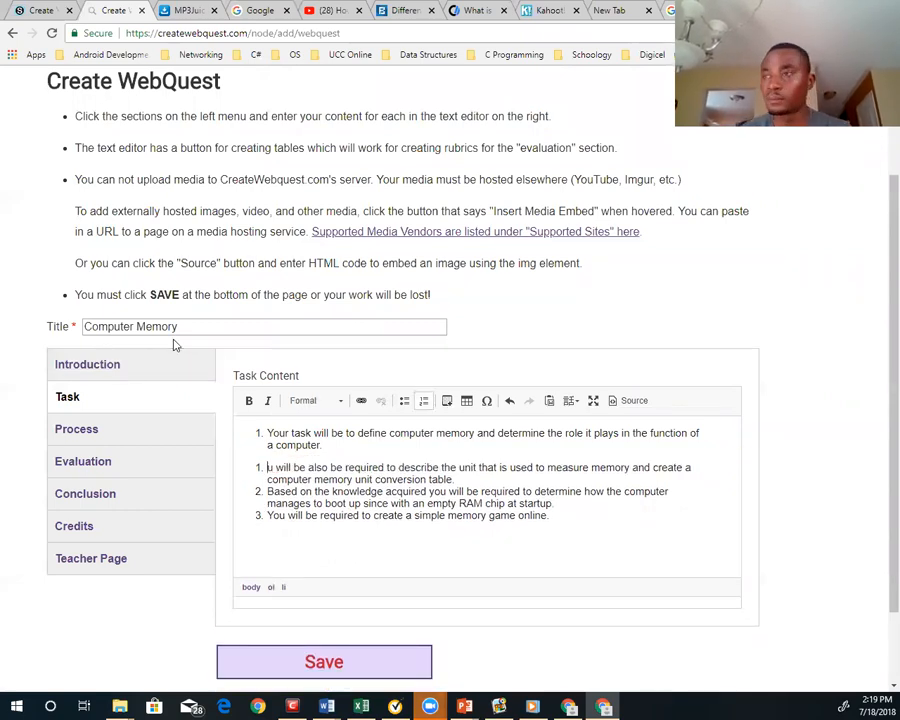
{"action": "key", "text": "BackSpace"}
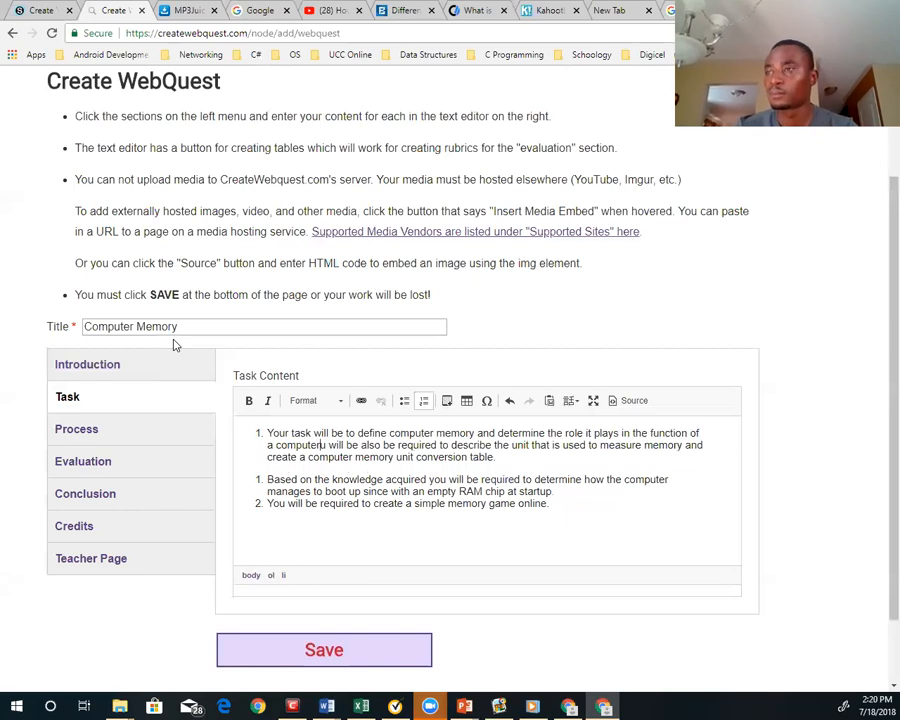
{"action": "key", "text": "Return"}
{"action": "type", "text": "Yo"}
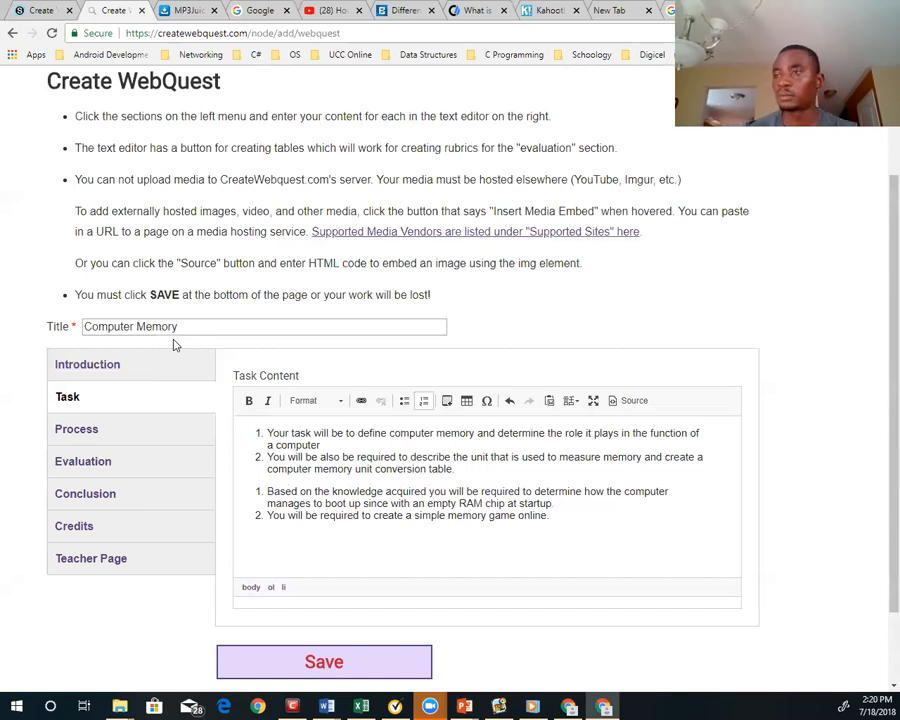
{"action": "left_click", "coordinate": [350, 447]}
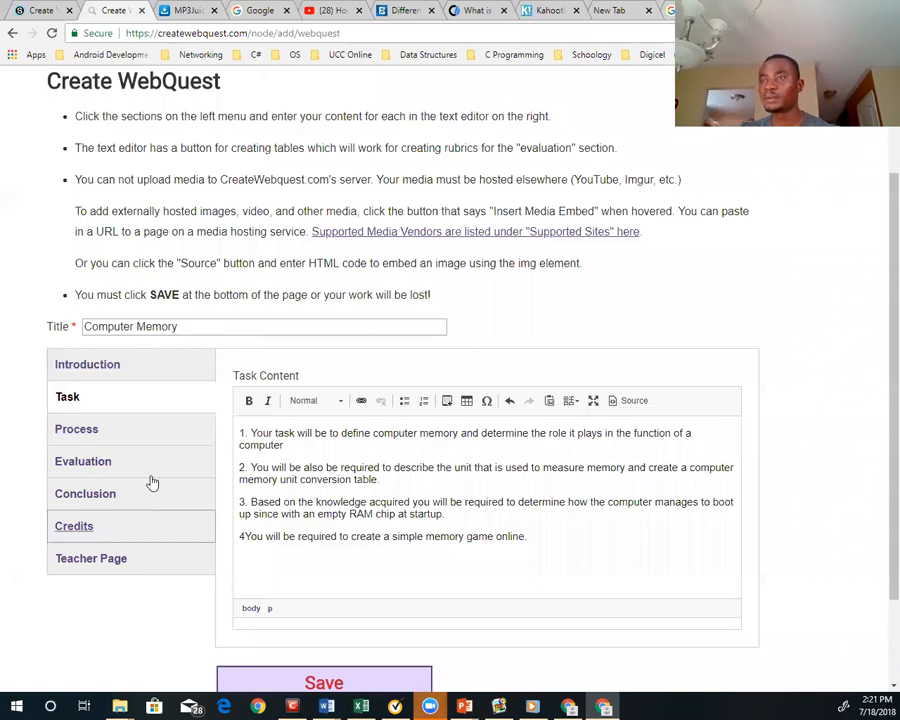
Begin the Process content with the question "What is memory?" followed by a new line
{"action": "left_click", "coordinate": [98, 433]}
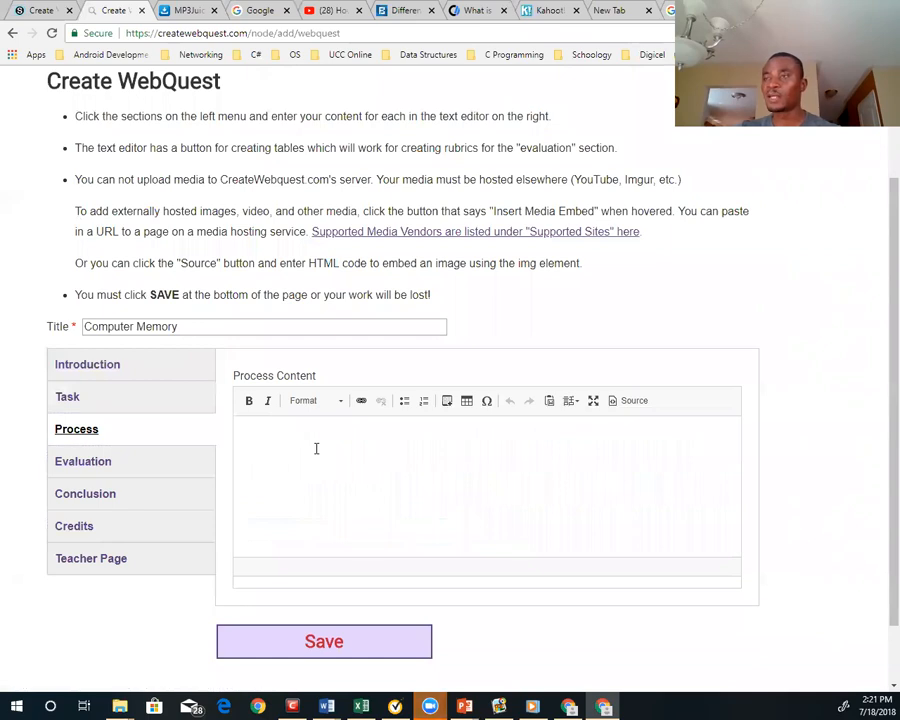
{"action": "left_click", "coordinate": [284, 505]}
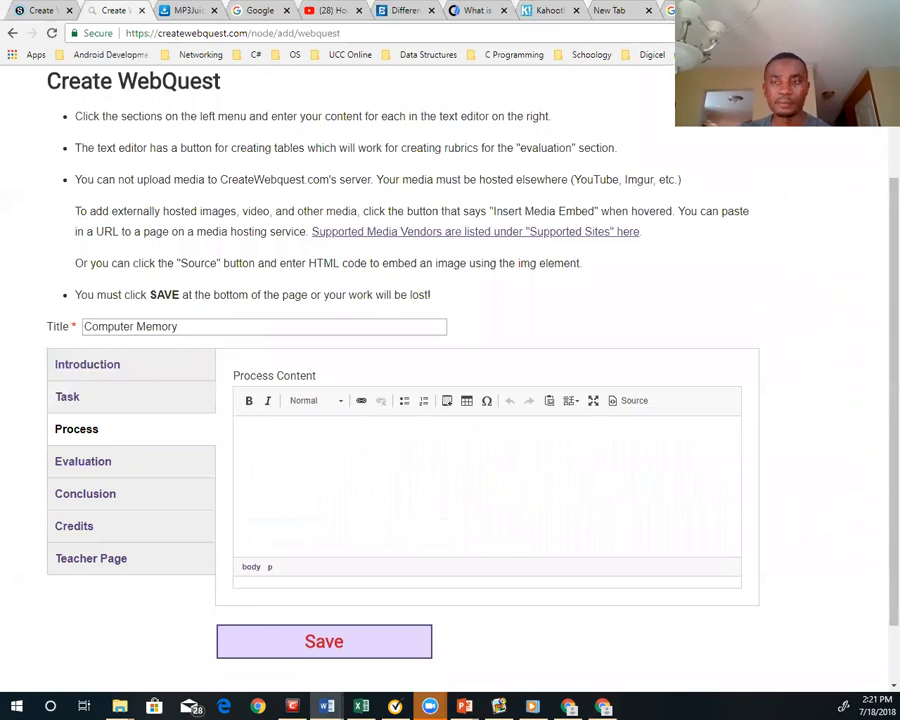
{"action": "left_click", "coordinate": [308, 426]}
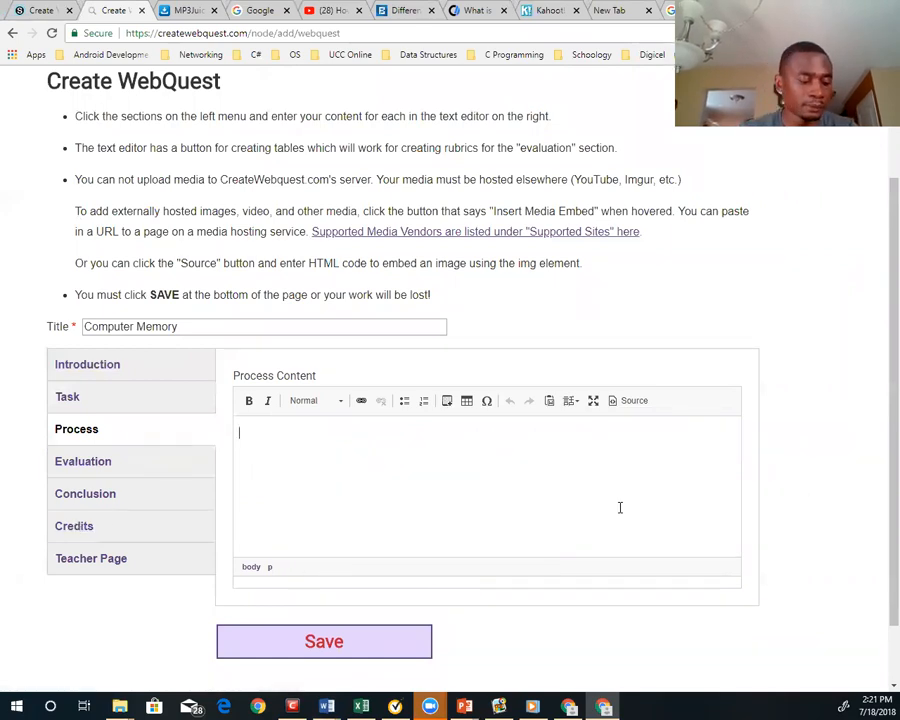
{"action": "type", "text": "What"}
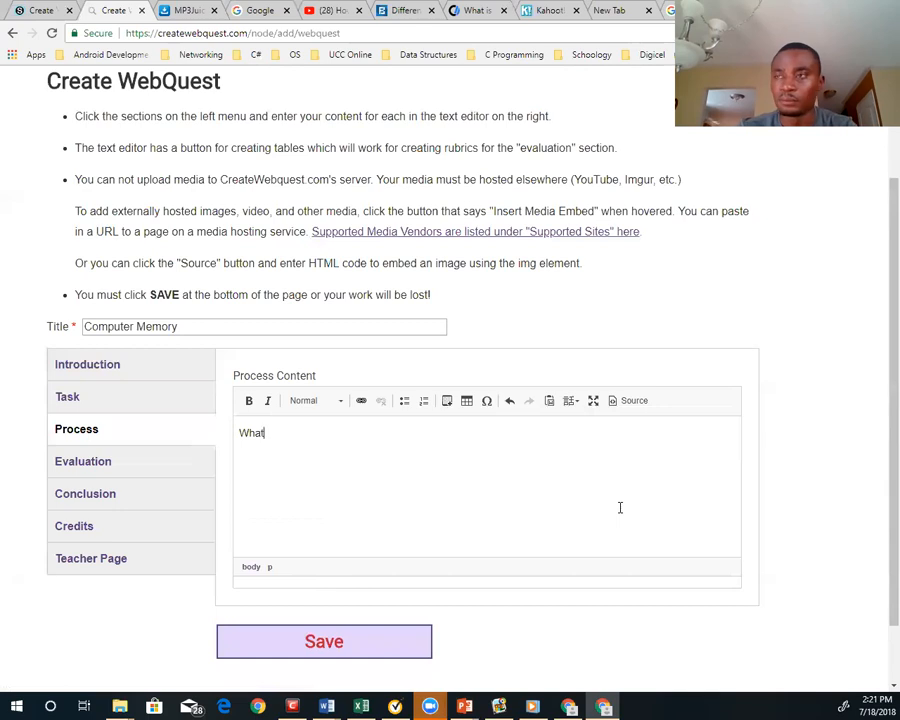
{"action": "type", "text": " is memory?"}
{"action": "key", "text": "Return"}
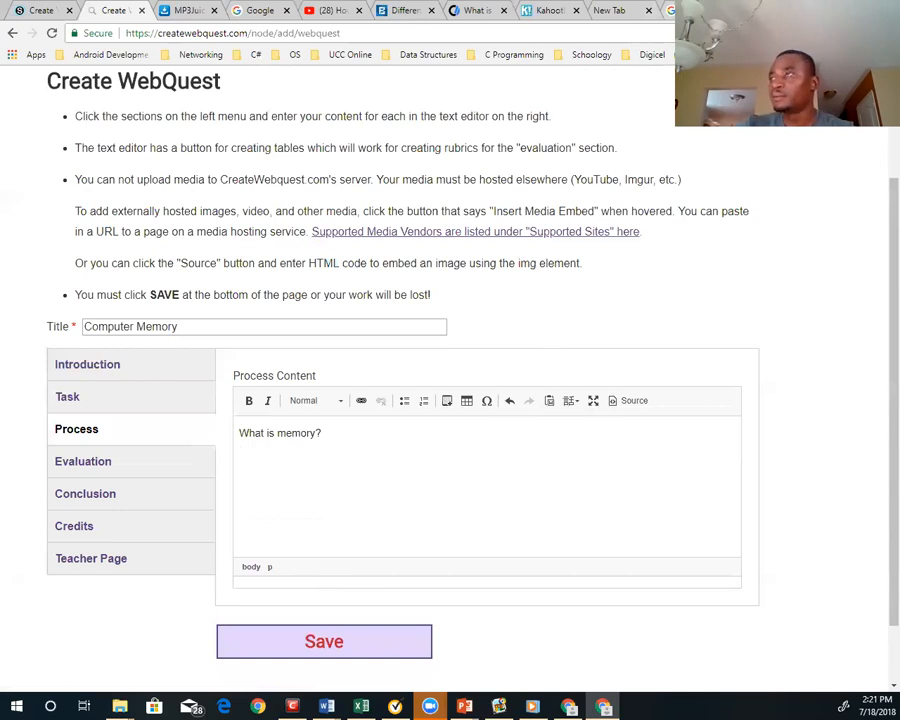
Search the web for "What is memory" in a new browser tab and open the Computer Hope result
{"action": "key", "text": "ctrl+t"}
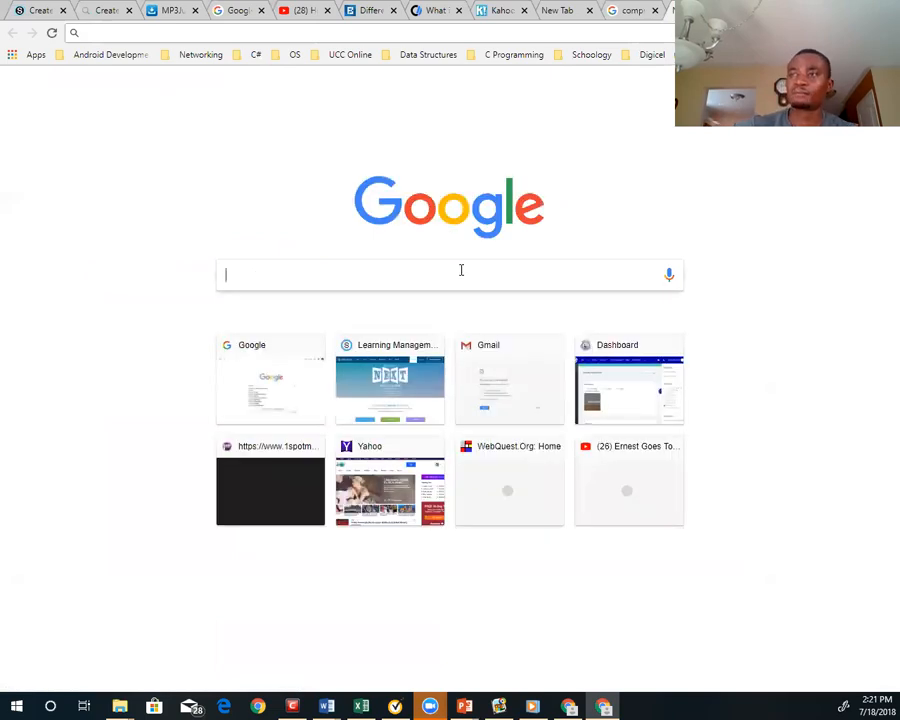
{"action": "type", "text": "Wha"}
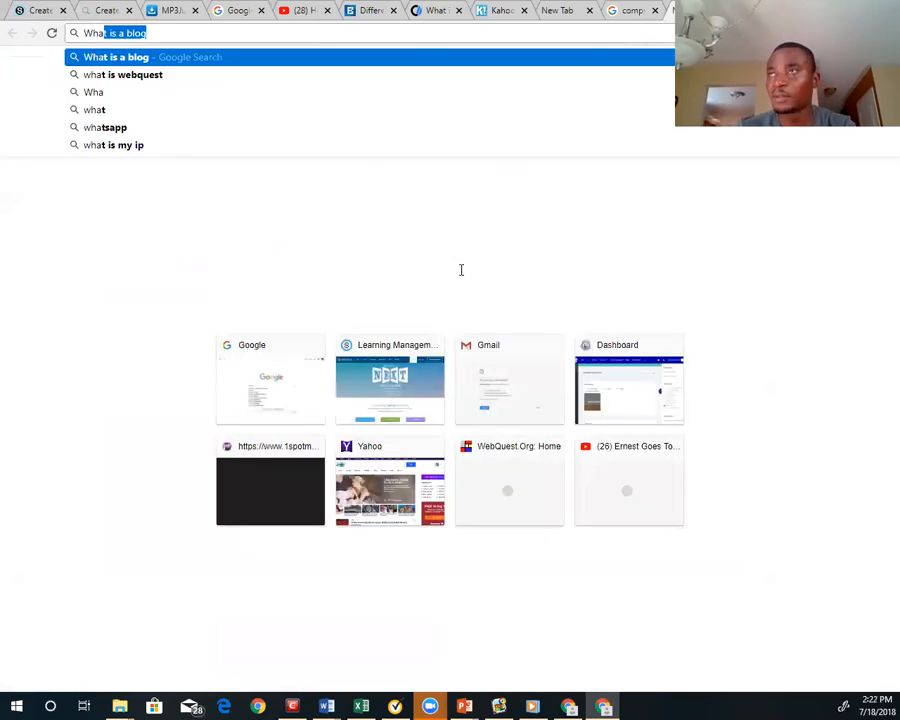
{"action": "type", "text": "t is memory"}
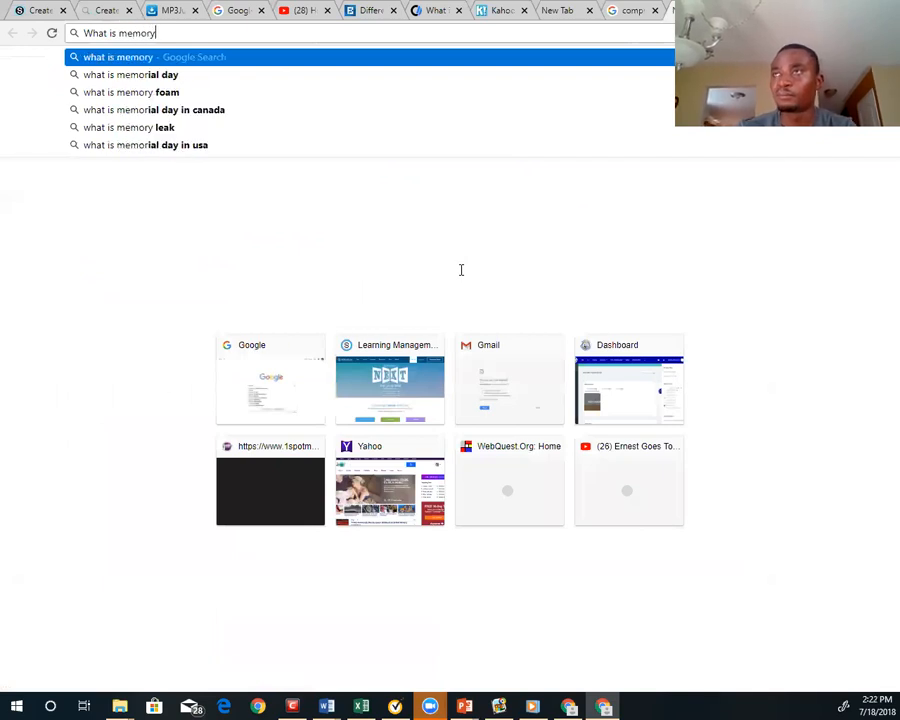
{"action": "key", "text": "Return"}
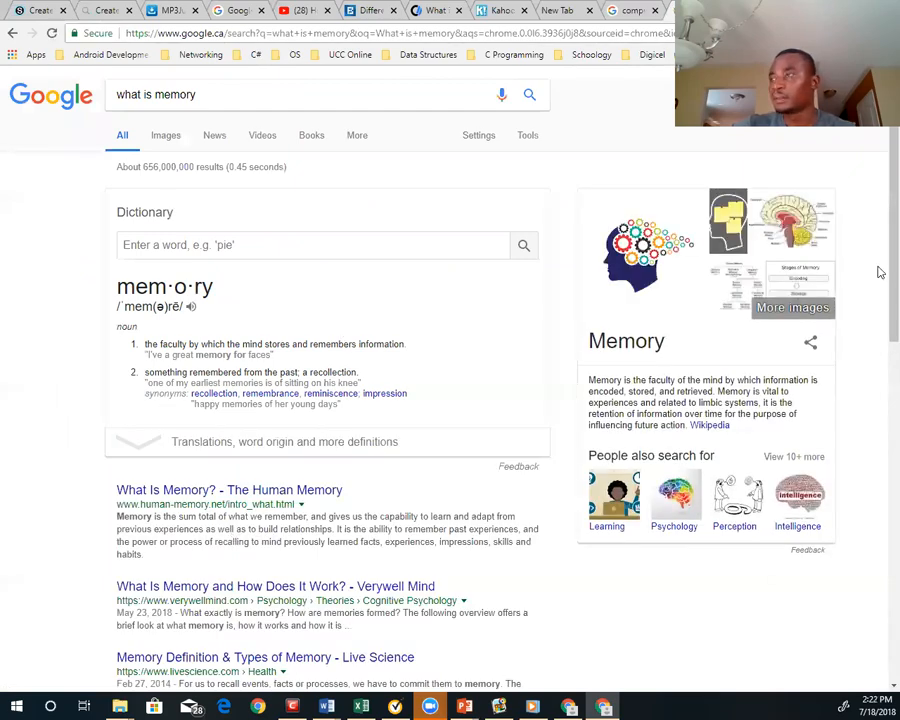
{"action": "scroll", "coordinate": [879, 260], "scroll_direction": "down", "scroll_amount": 3}
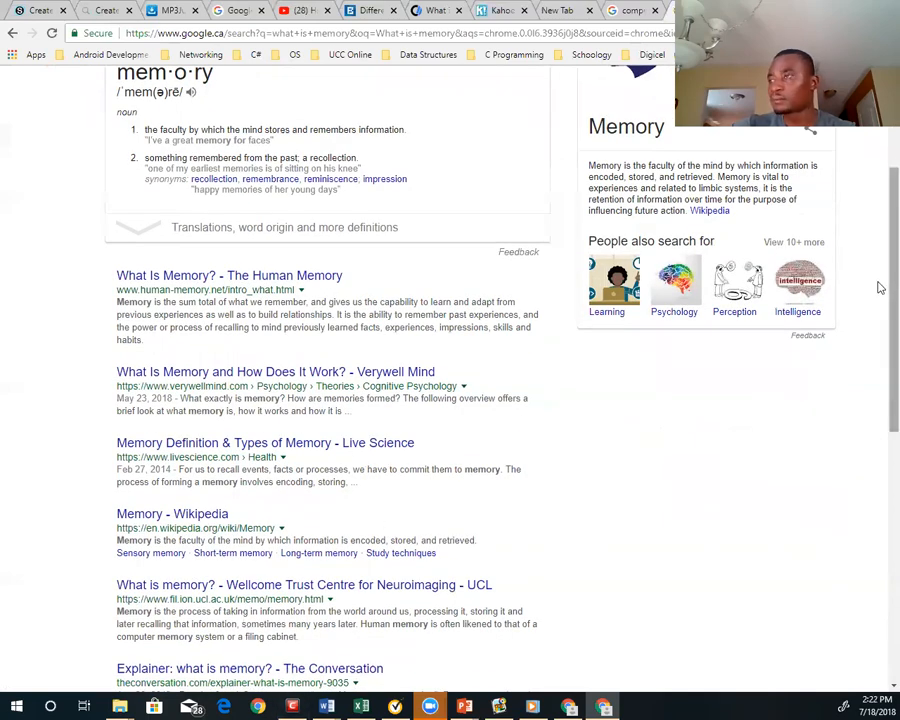
{"action": "scroll", "coordinate": [879, 370], "scroll_direction": "down", "scroll_amount": 3}
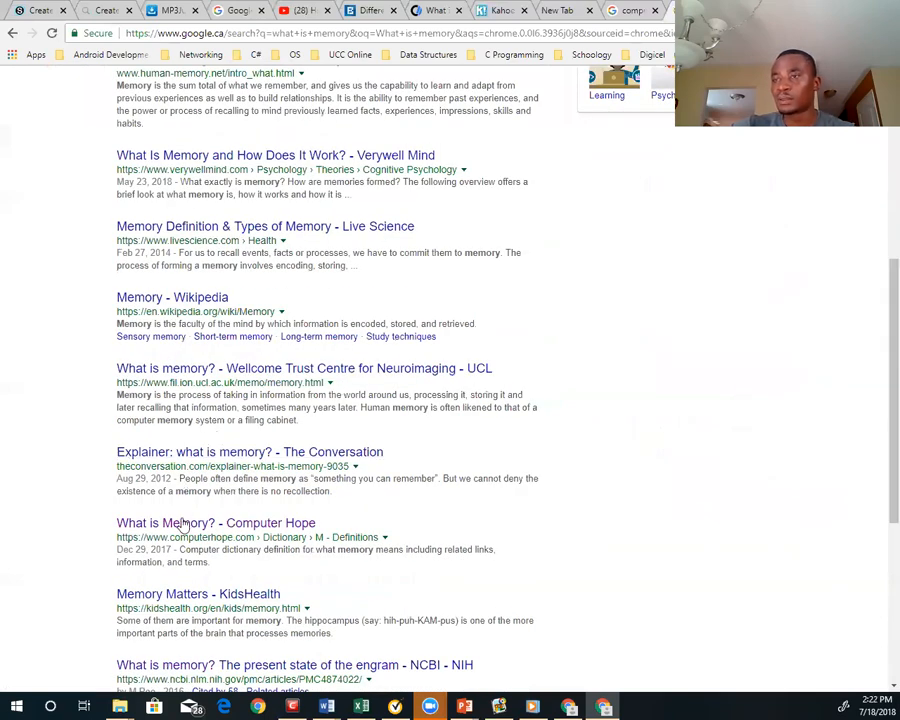
{"action": "left_click", "coordinate": [183, 524]}
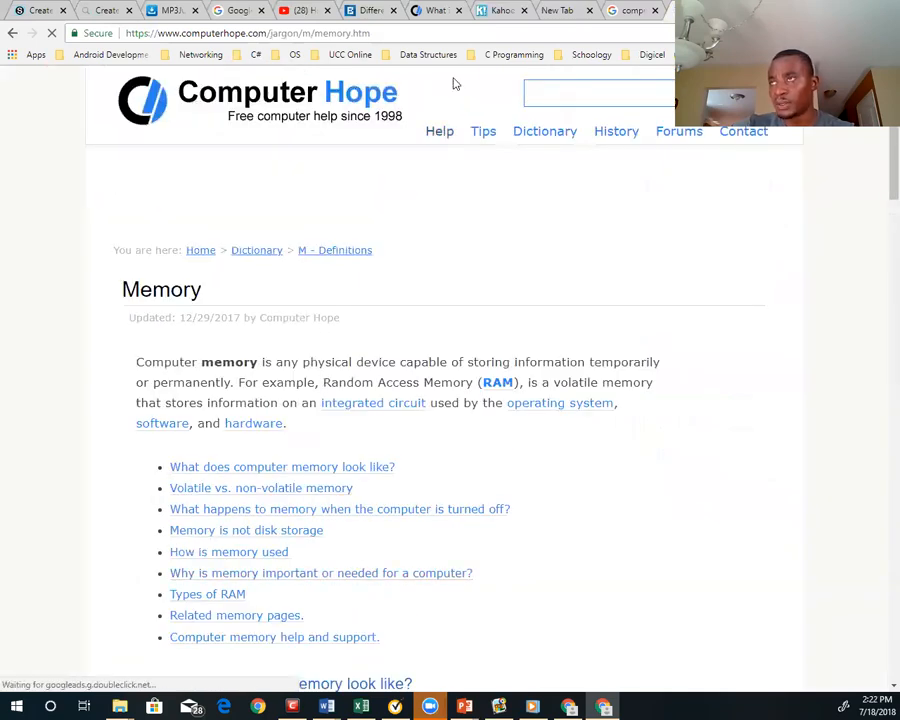
Copy the Computer Hope memory page's address and paste it below "What is memory?" in the Process content, followed by a new line
{"action": "left_click", "coordinate": [369, 37]}
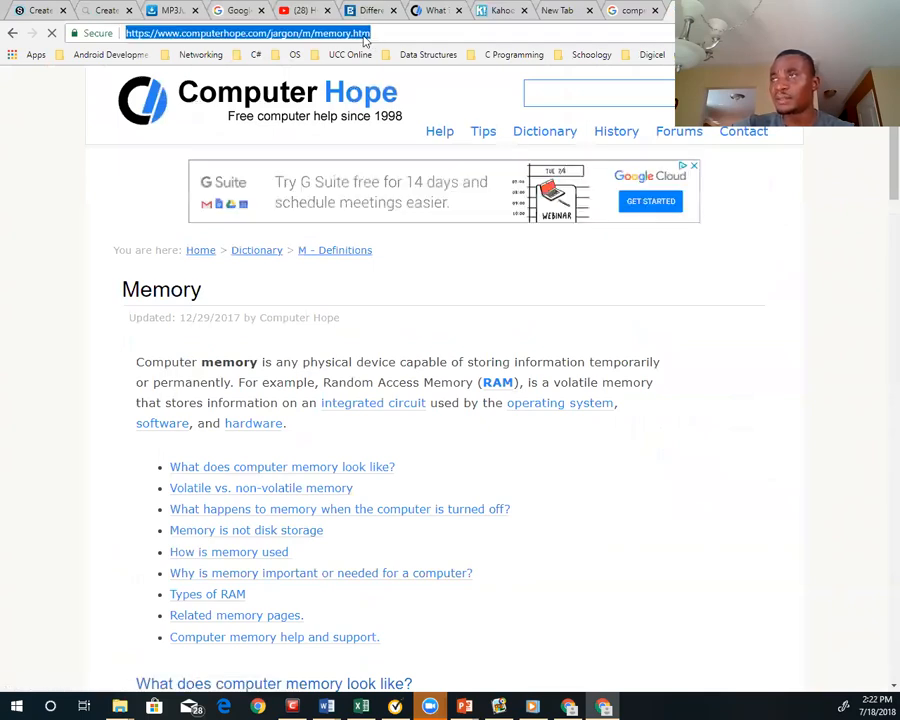
{"action": "right_click", "coordinate": [349, 37]}
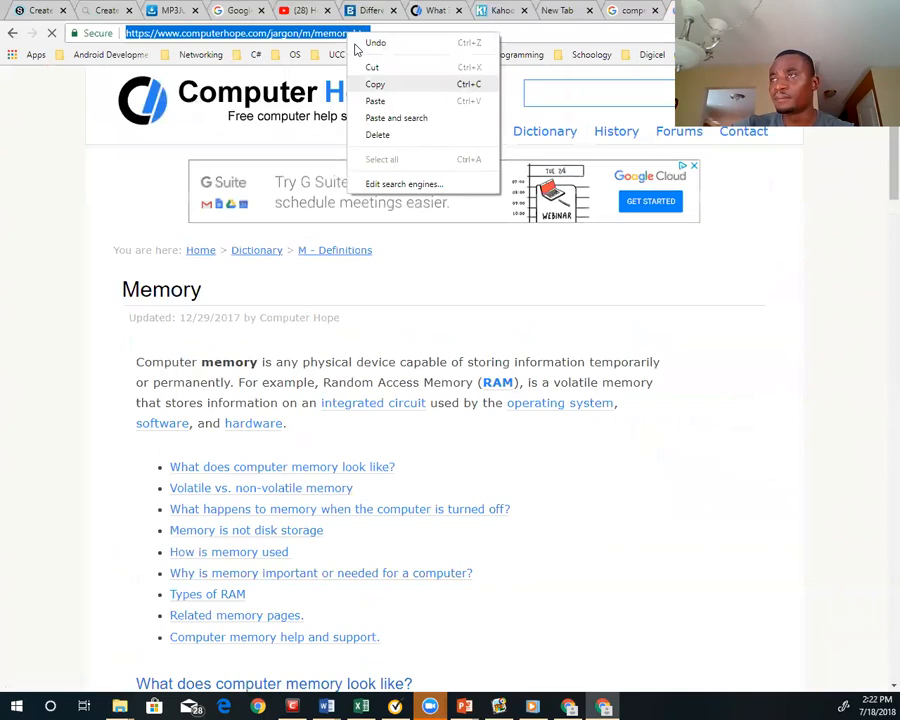
{"action": "left_click", "coordinate": [378, 82]}
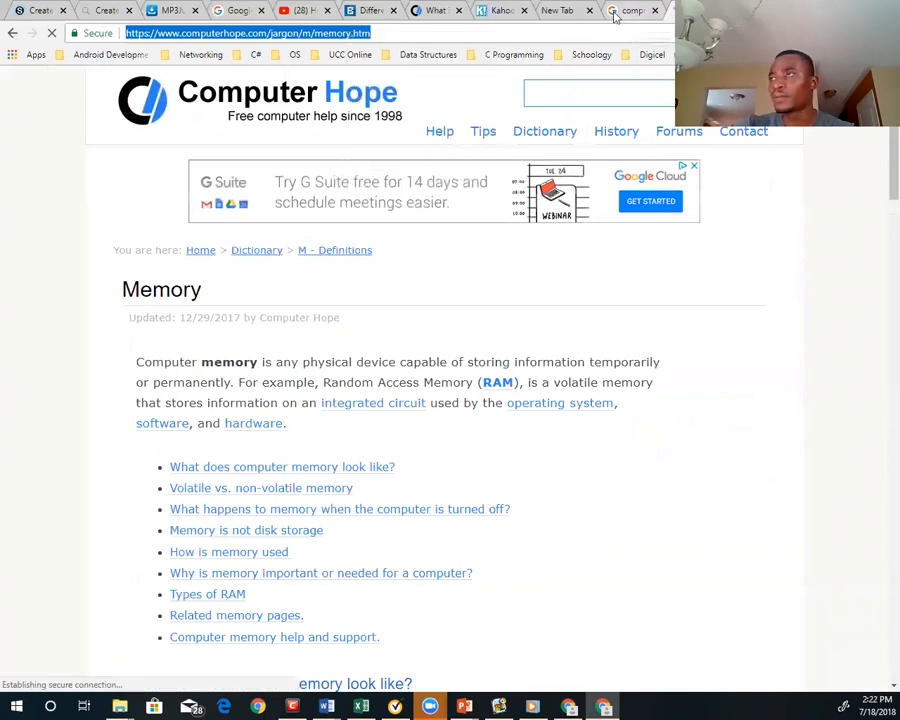
{"action": "left_click", "coordinate": [555, 12]}
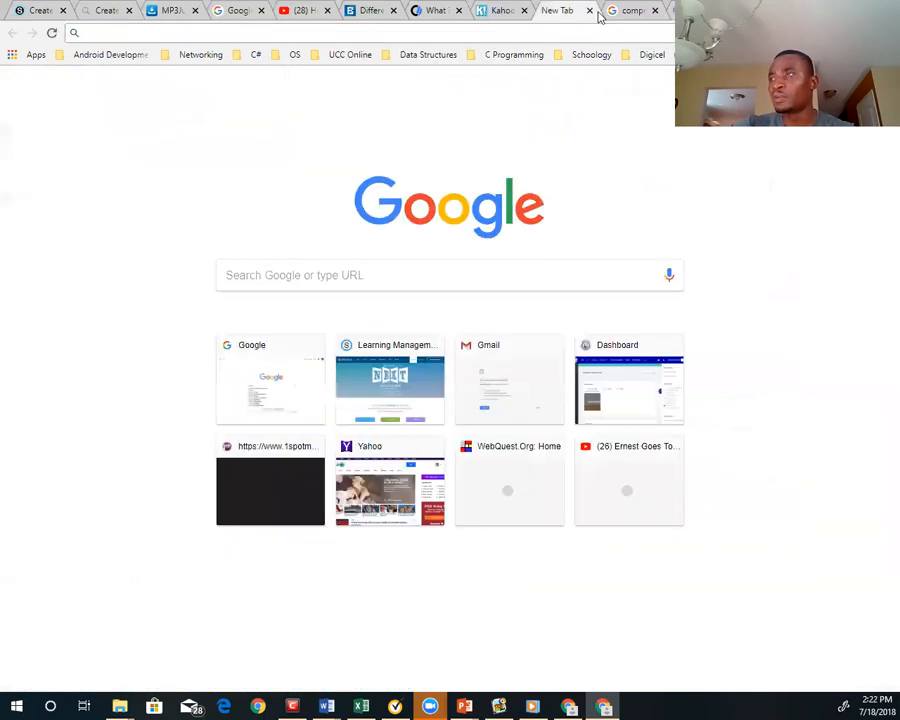
{"action": "left_click", "coordinate": [629, 11]}
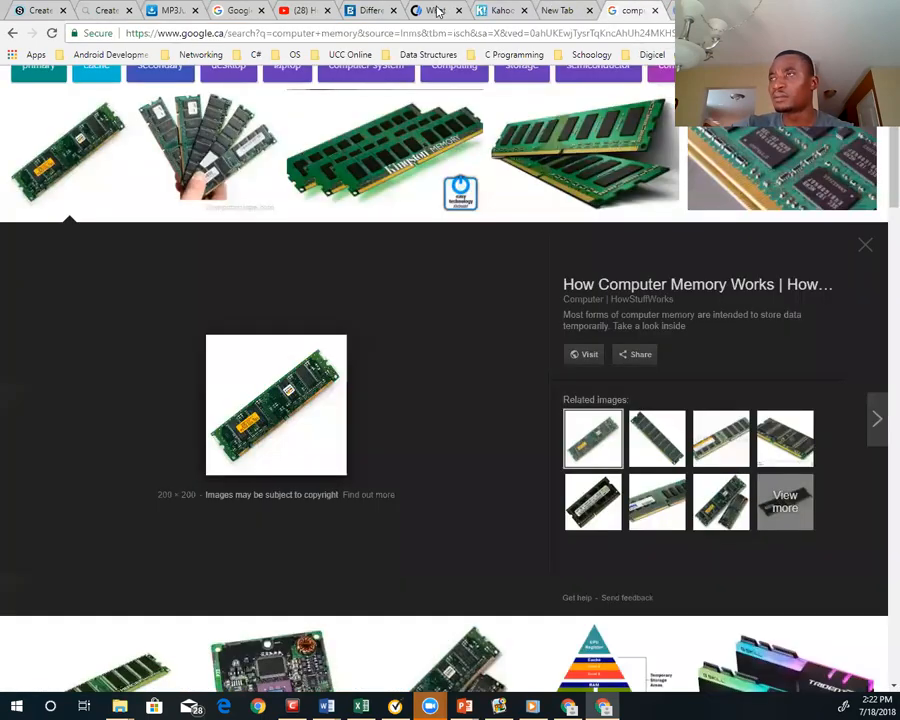
{"action": "left_click", "coordinate": [103, 12]}
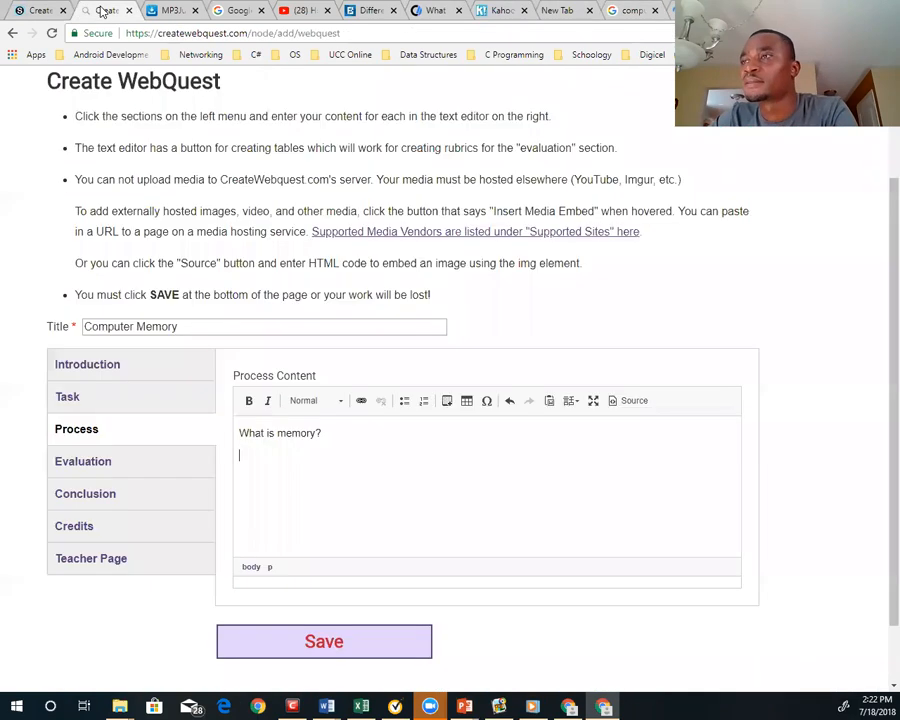
{"action": "right_click", "coordinate": [252, 460]}
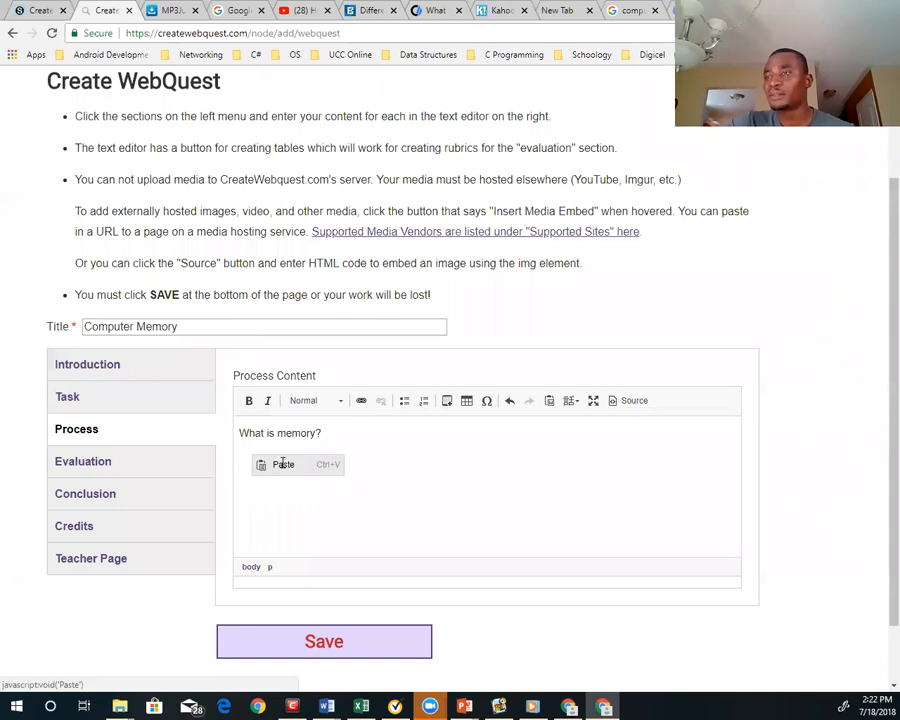
{"action": "left_click", "coordinate": [285, 463]}
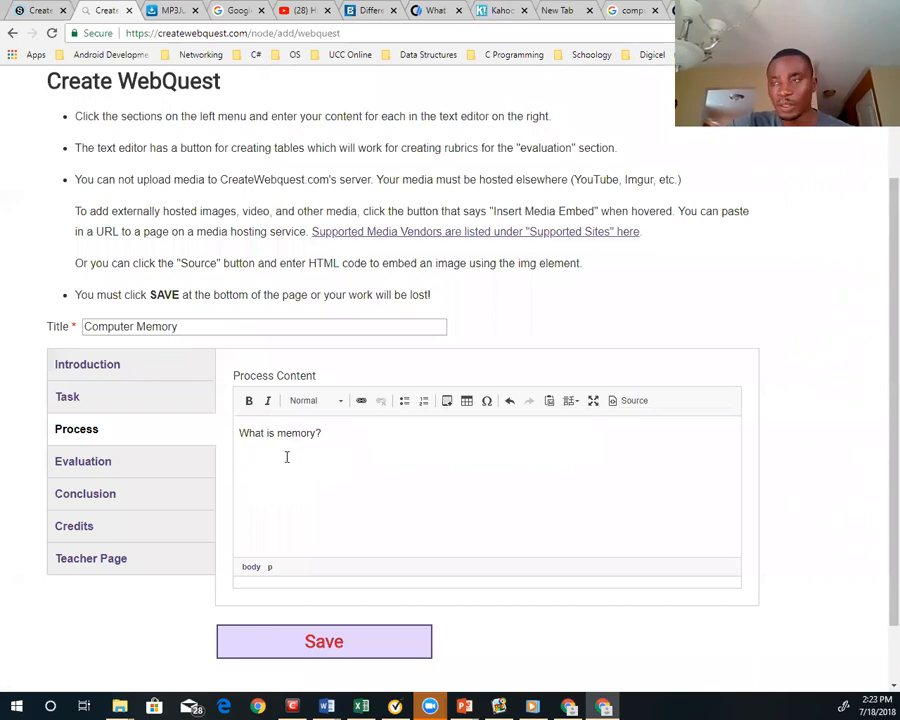
{"action": "key", "text": "ctrl+v"}
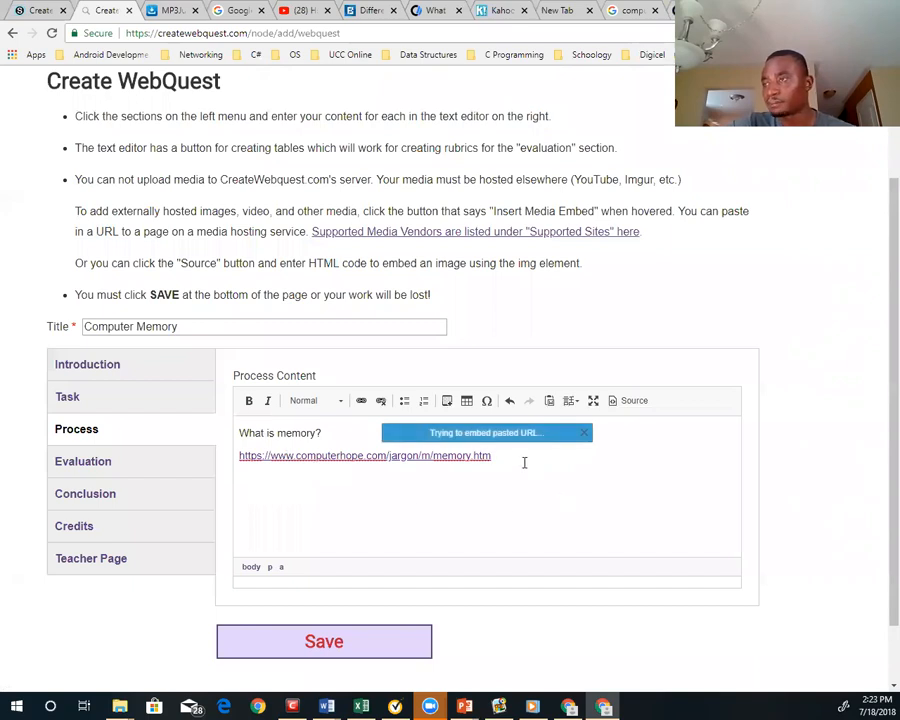
{"action": "key", "text": "Return"}
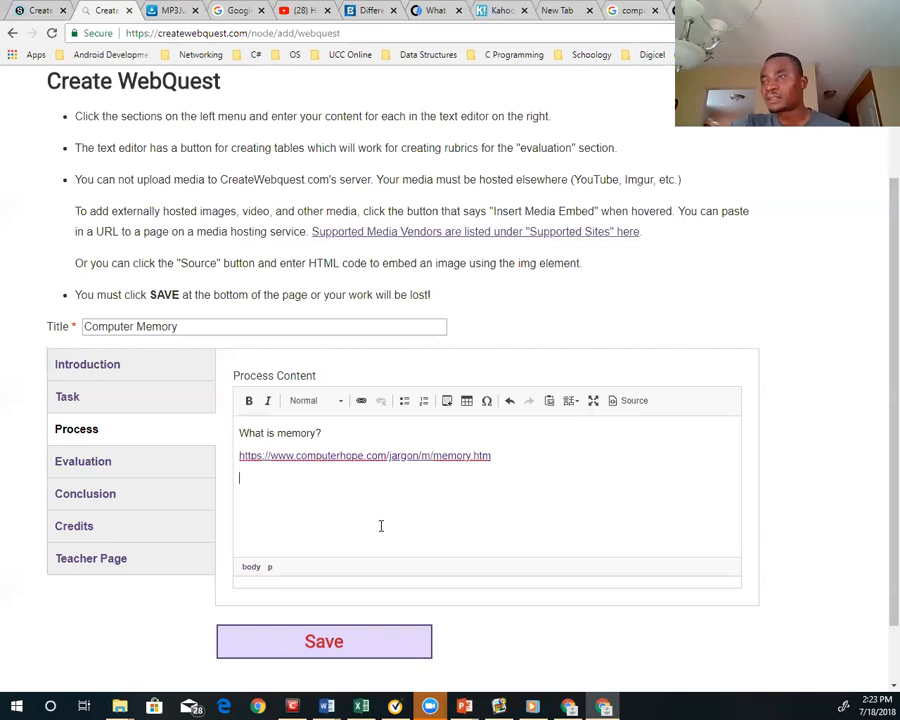
Load the Google home page in the tab holding the computer memory image results and search for "computer memory"
{"action": "left_click", "coordinate": [629, 10]}
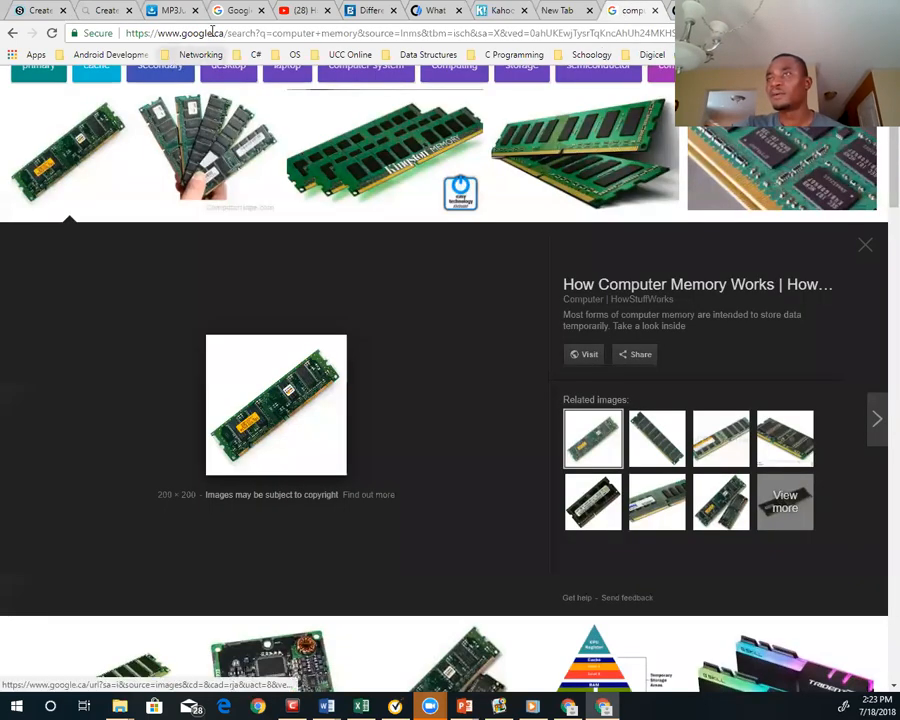
{"action": "left_click", "coordinate": [207, 34]}
{"action": "type", "text": "google.com"}
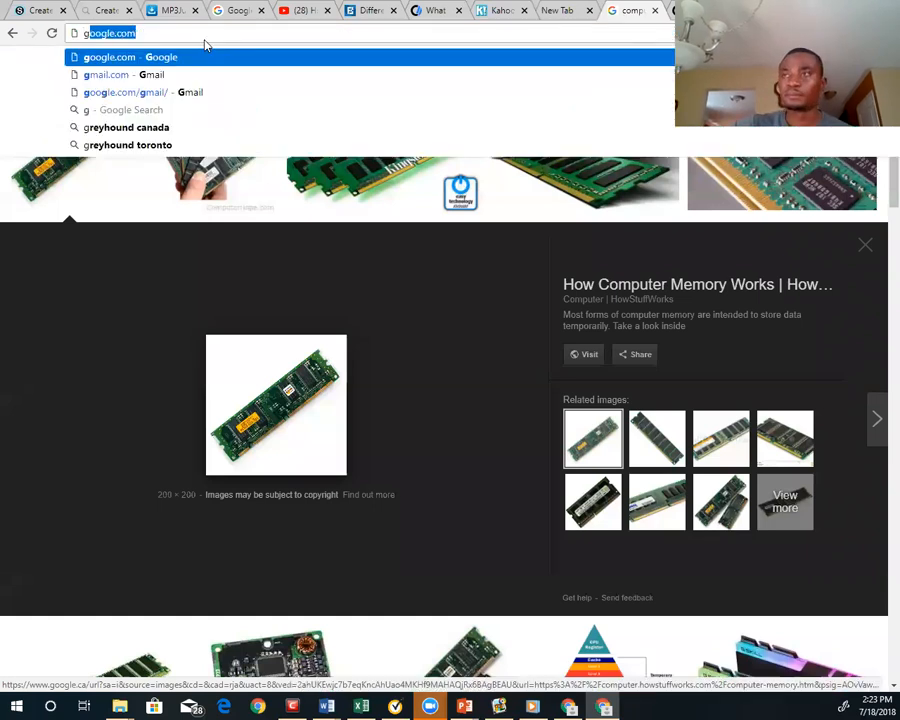
{"action": "key", "text": "Return"}
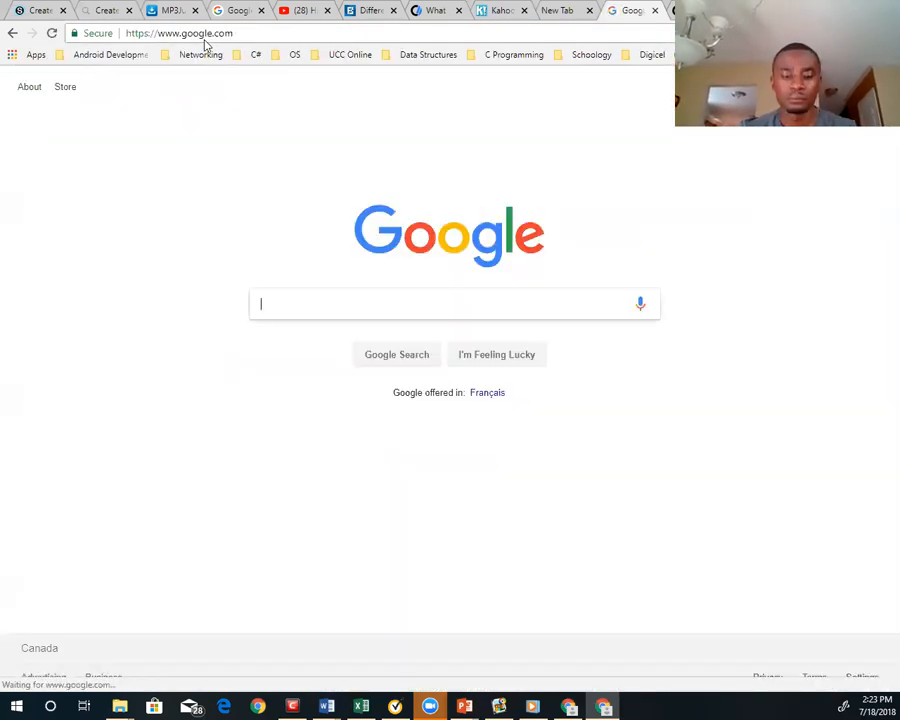
{"action": "type", "text": "com"}
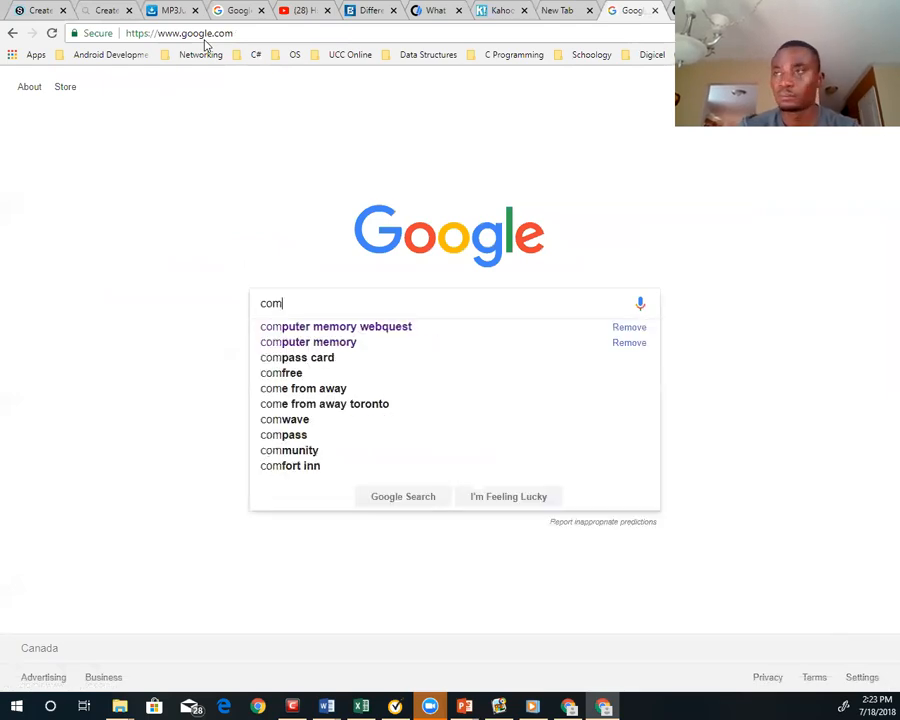
{"action": "type", "text": "puter memory"}
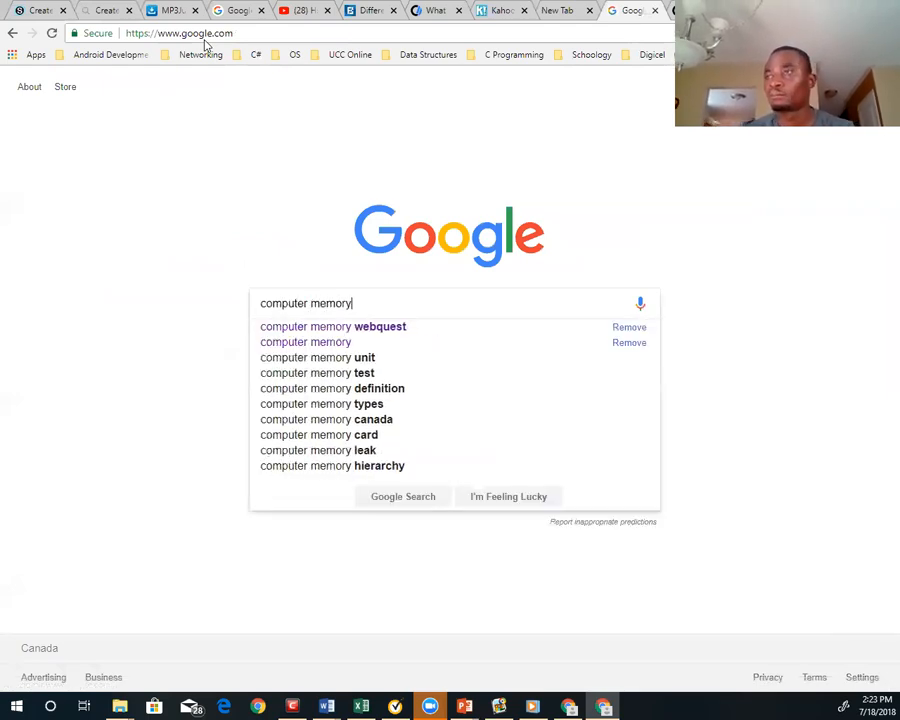
{"action": "key", "text": "Return"}
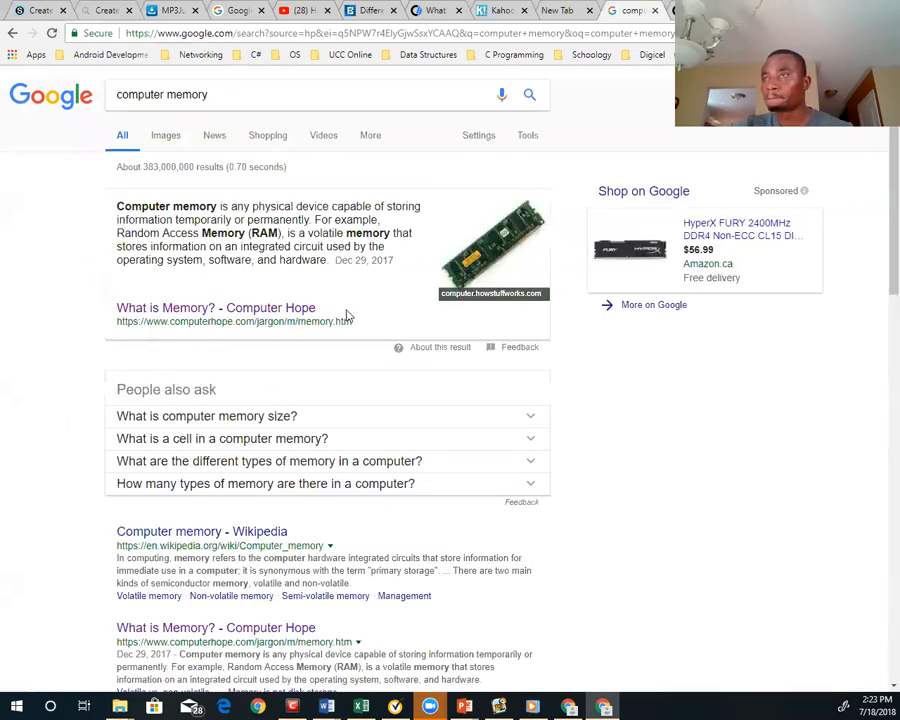
Examine the Computer Hope memory page and the Newegg desktop memory page, returning to the search results after each
{"action": "left_click", "coordinate": [198, 312]}
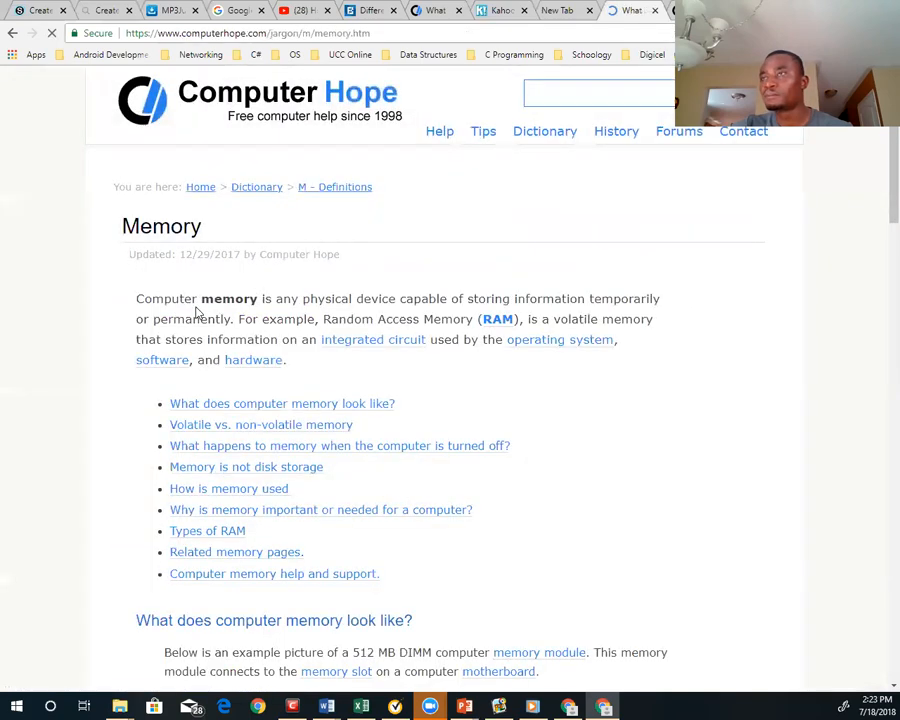
{"action": "left_click", "coordinate": [12, 34]}
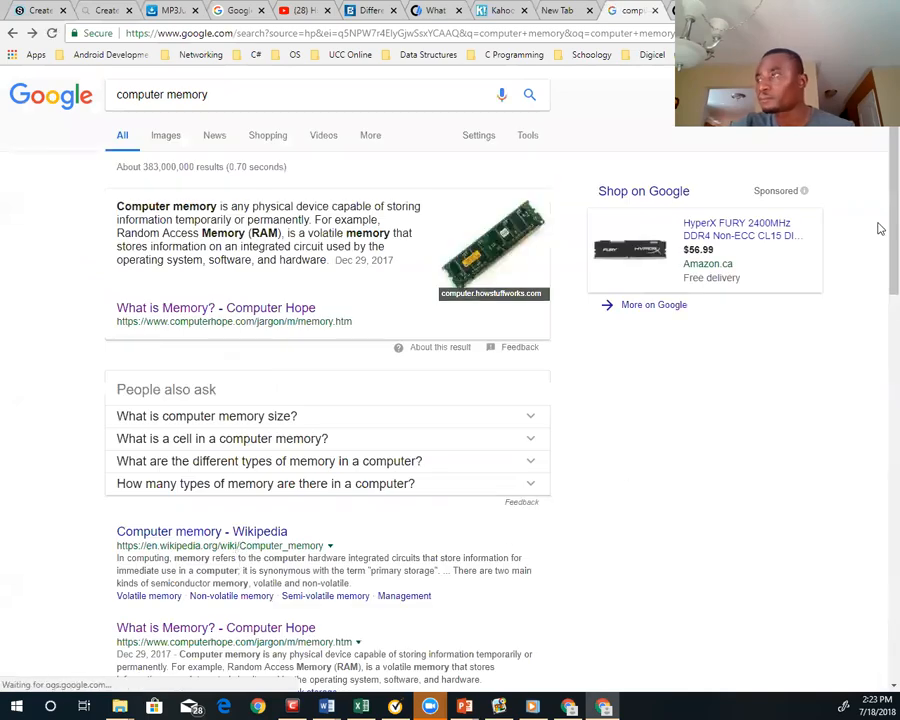
{"action": "scroll", "coordinate": [875, 300], "scroll_direction": "down", "scroll_amount": 3}
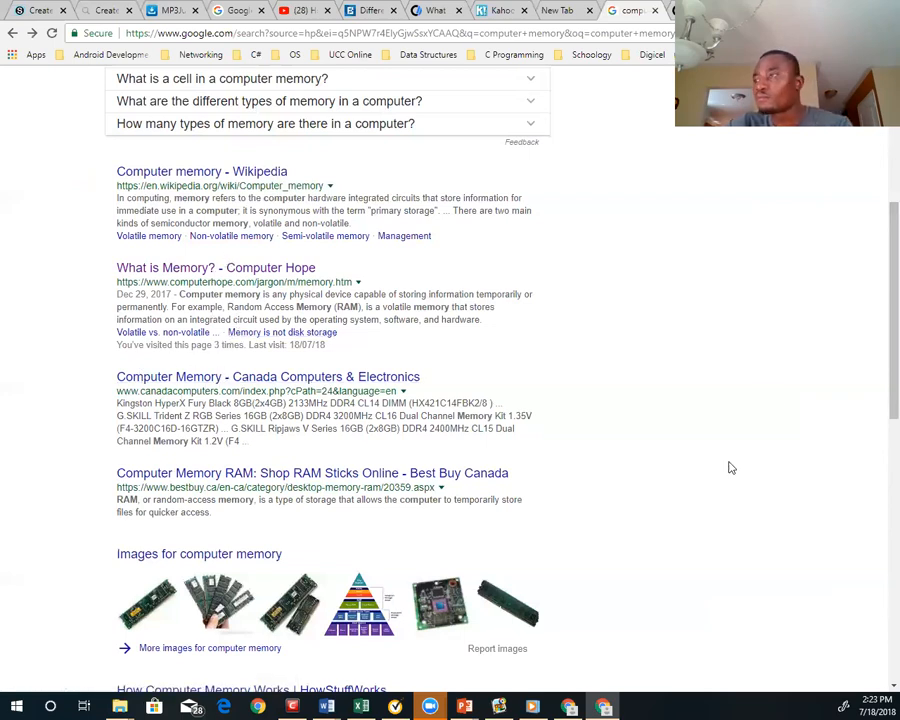
{"action": "scroll", "coordinate": [879, 390], "scroll_direction": "down", "scroll_amount": 5}
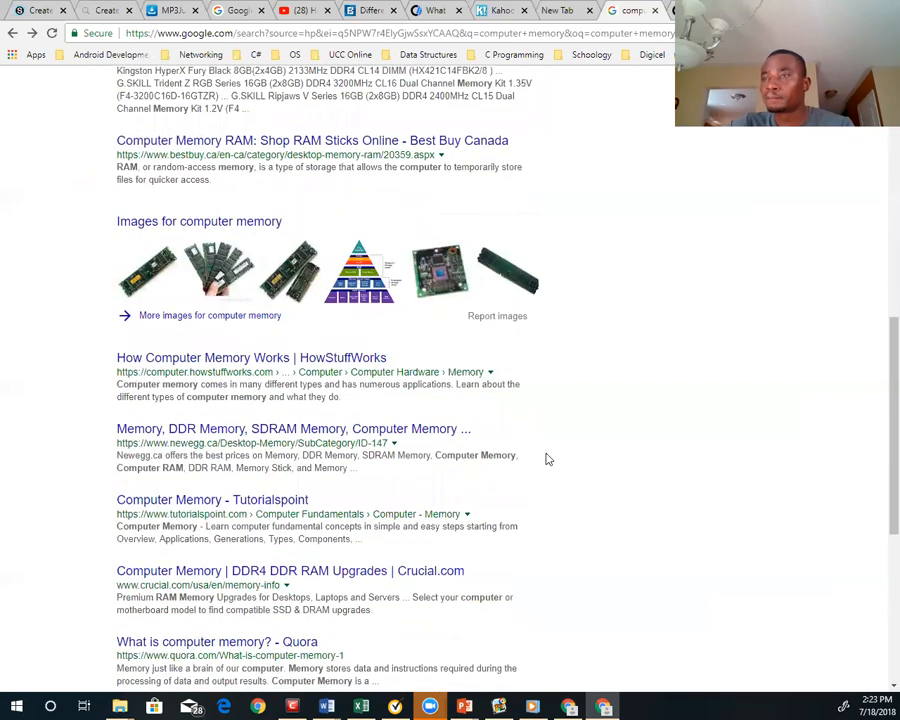
{"action": "left_click", "coordinate": [190, 432]}
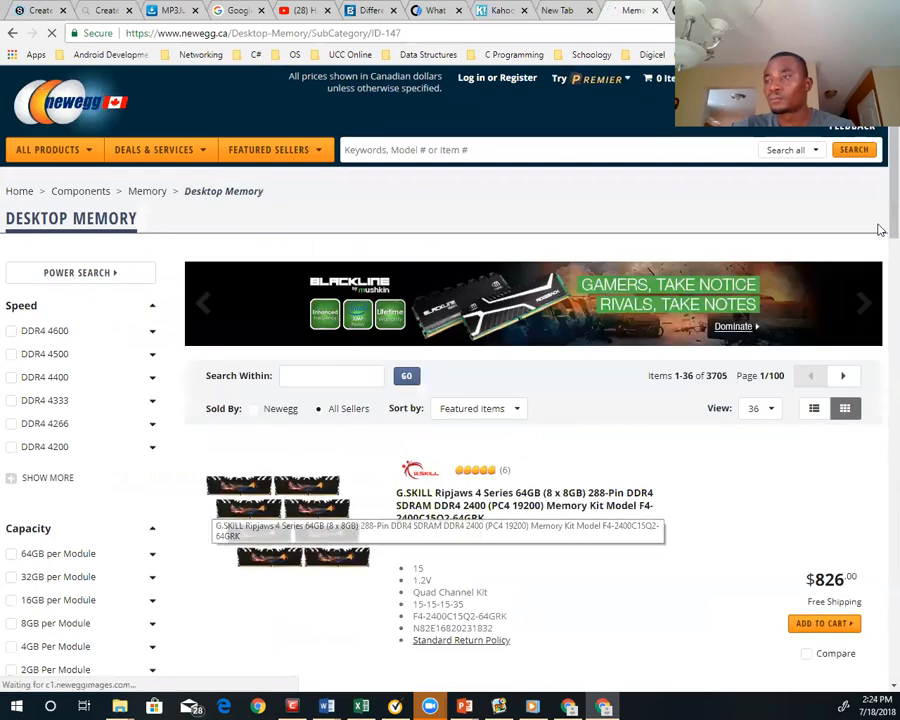
{"action": "scroll", "coordinate": [880, 185], "scroll_direction": "down", "scroll_amount": 6}
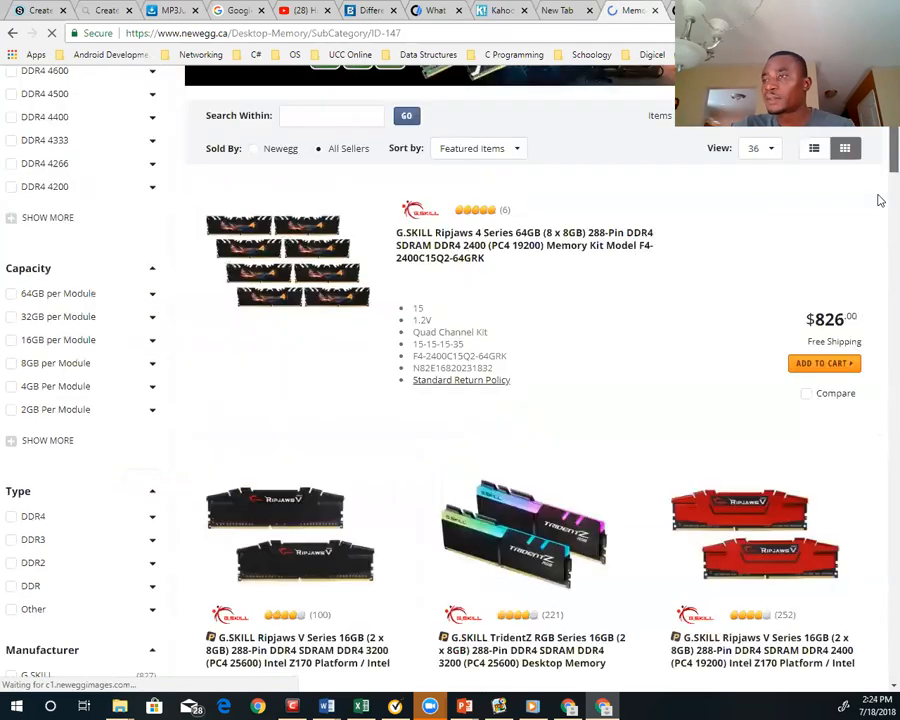
{"action": "left_click", "coordinate": [12, 35]}
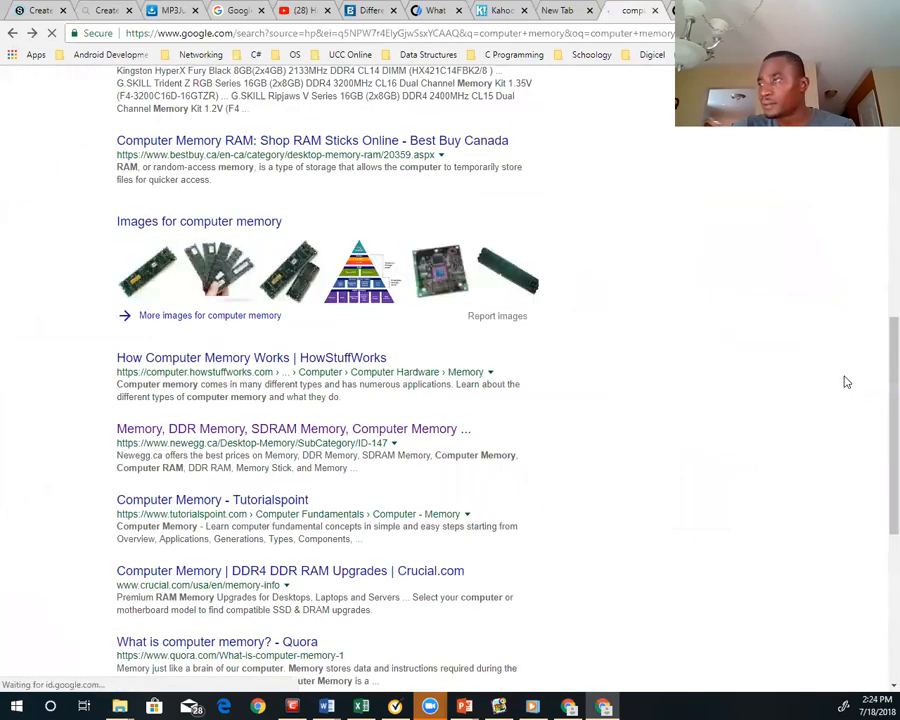
Open the "Computer Memory - Tutorialspoint" result and copy its page address
{"action": "scroll", "coordinate": [874, 415], "scroll_direction": "down", "scroll_amount": 2}
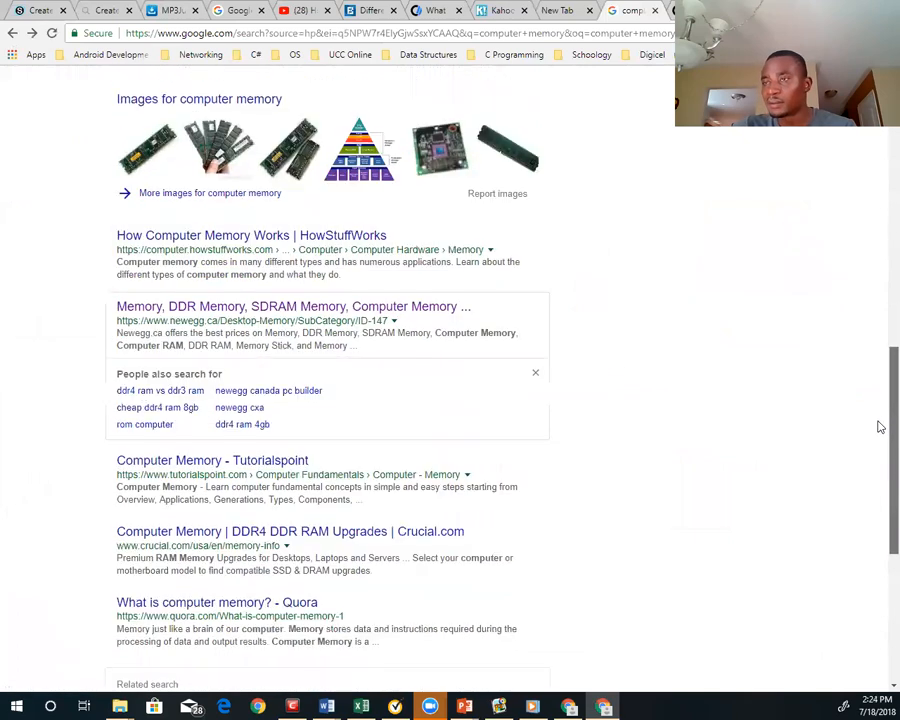
{"action": "left_click", "coordinate": [224, 459]}
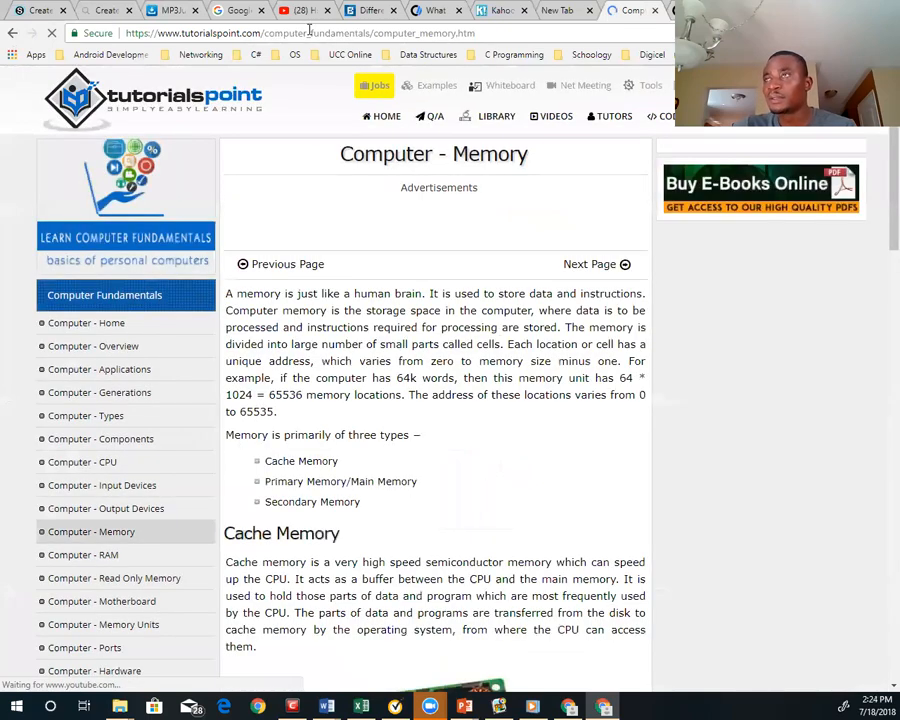
{"action": "left_click", "coordinate": [314, 33]}
{"action": "key", "text": "ctrl+c"}
{"action": "right_click", "coordinate": [330, 40]}
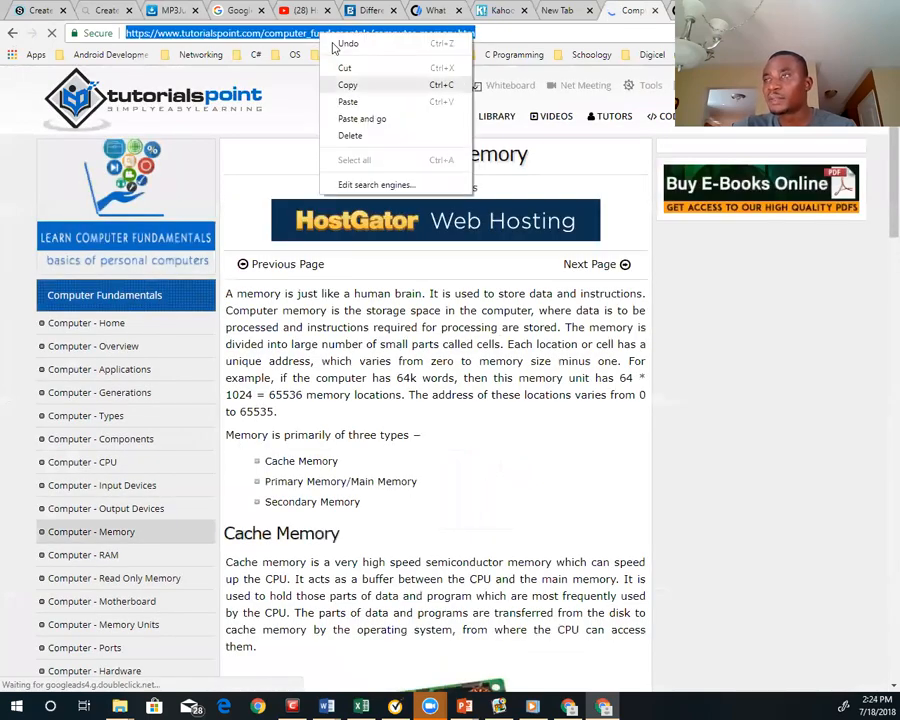
{"action": "left_click", "coordinate": [347, 85]}
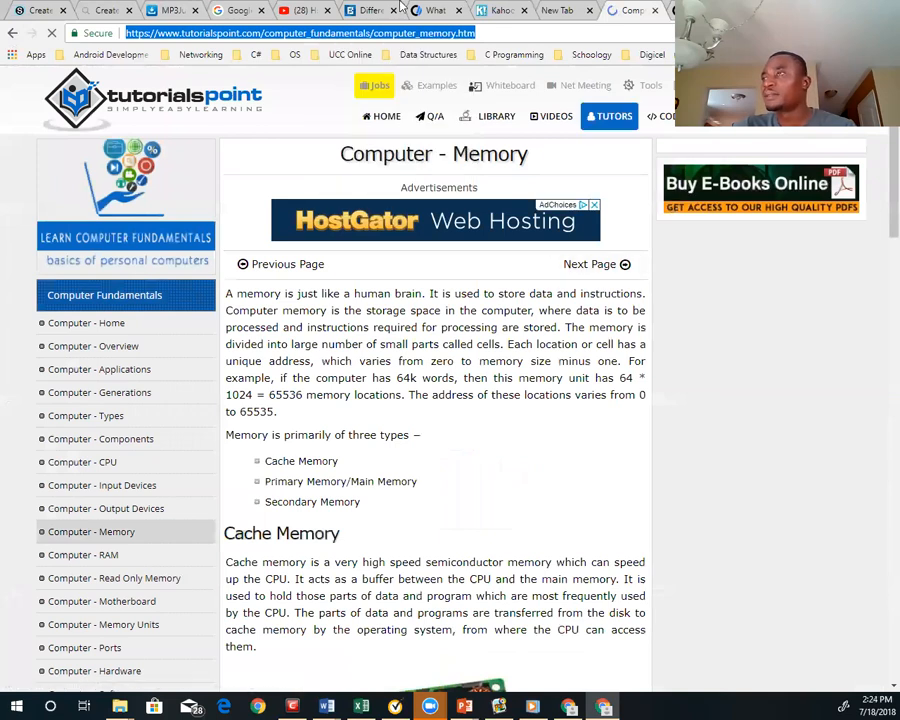
Paste the Tutorialspoint address below the Computer Hope link in the WebQuest's Process content, followed by a new line
{"action": "left_click", "coordinate": [104, 10]}
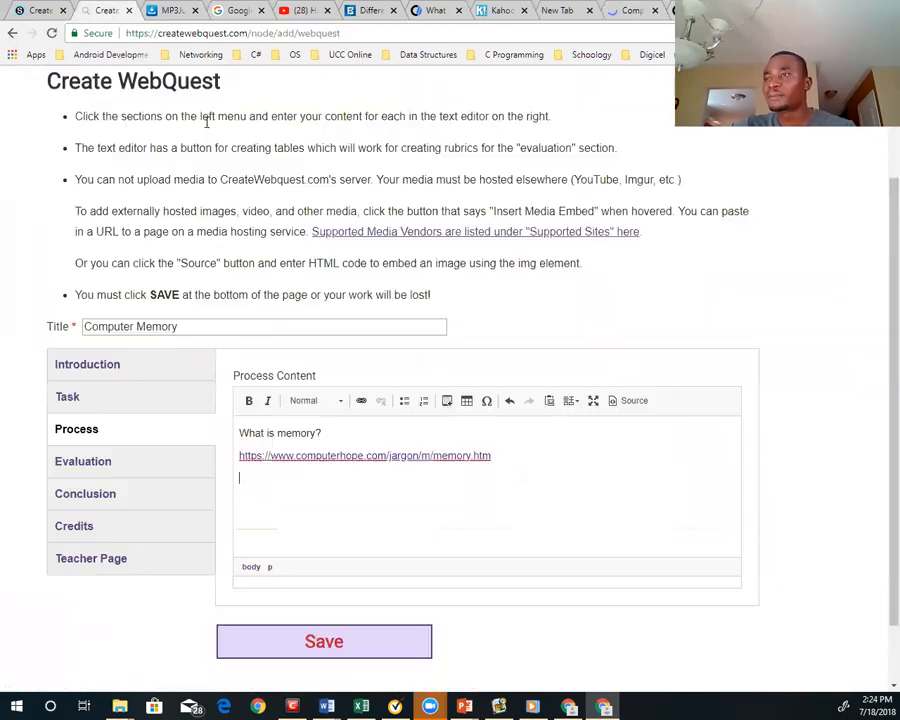
{"action": "left_click", "coordinate": [265, 474]}
{"action": "key", "text": "ctrl+v"}
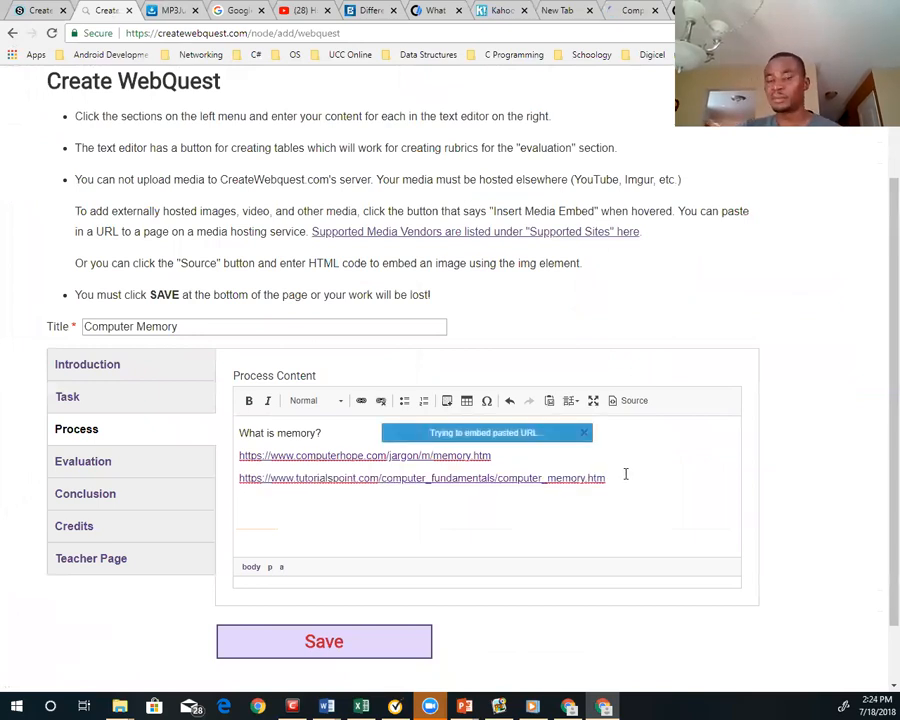
{"action": "key", "text": "Return"}
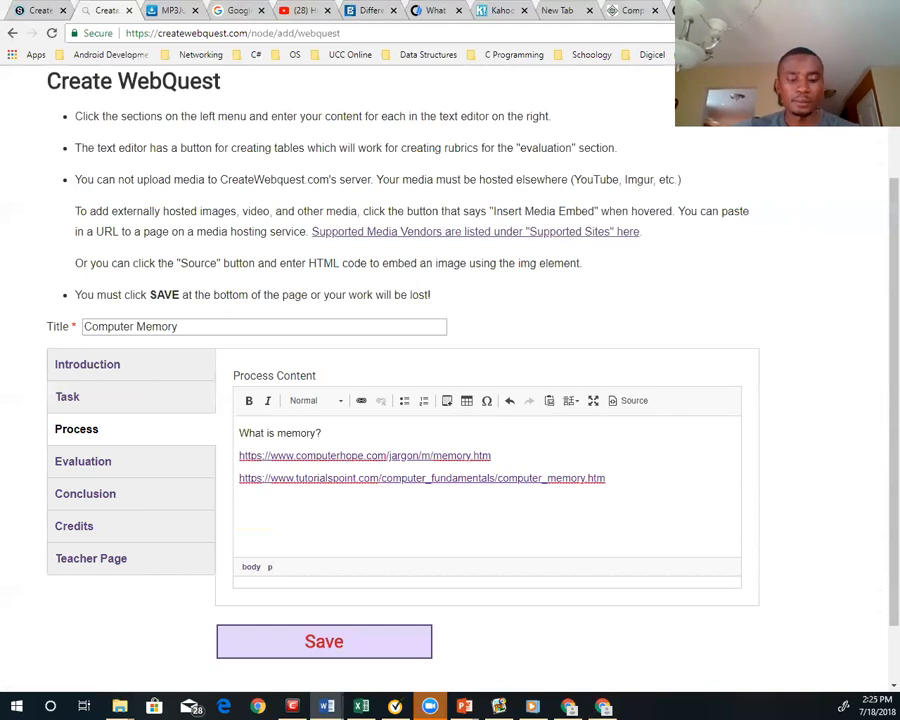
Paste the copied Word text "How does the Computer Memory Works" with its YouTube link, cleaned, below the Tutorialspoint link and insert a blank line above it
{"action": "left_click", "coordinate": [266, 501]}
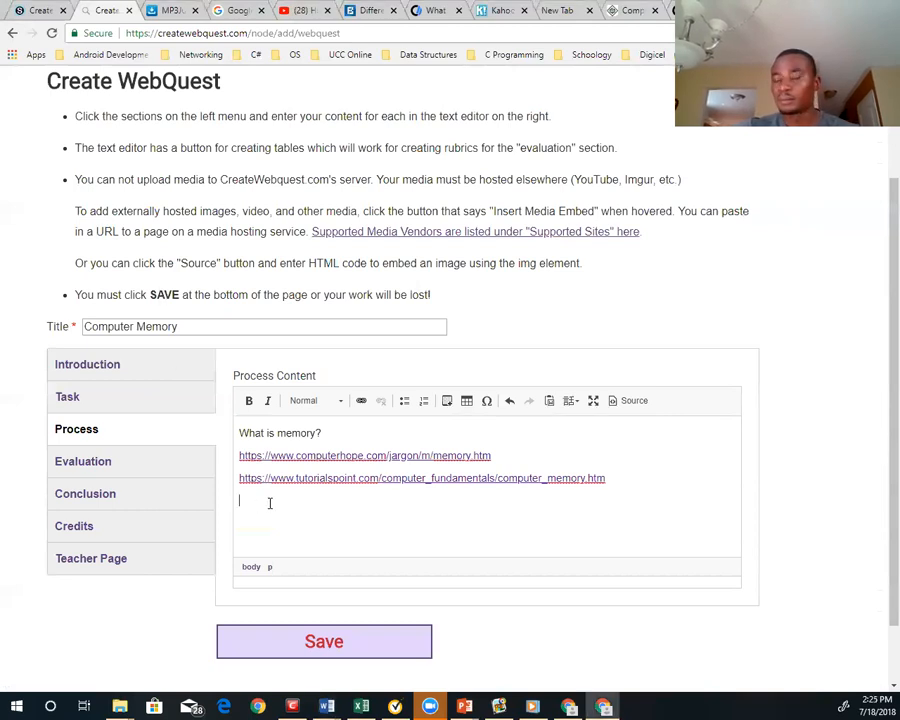
{"action": "key", "text": "ctrl+v"}
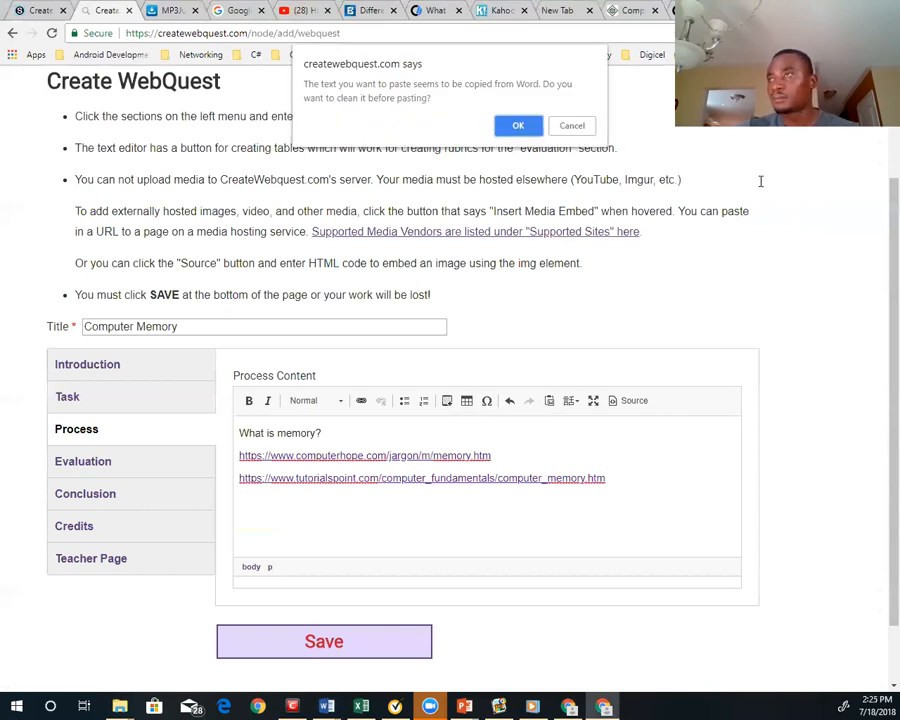
{"action": "left_click", "coordinate": [518, 125]}
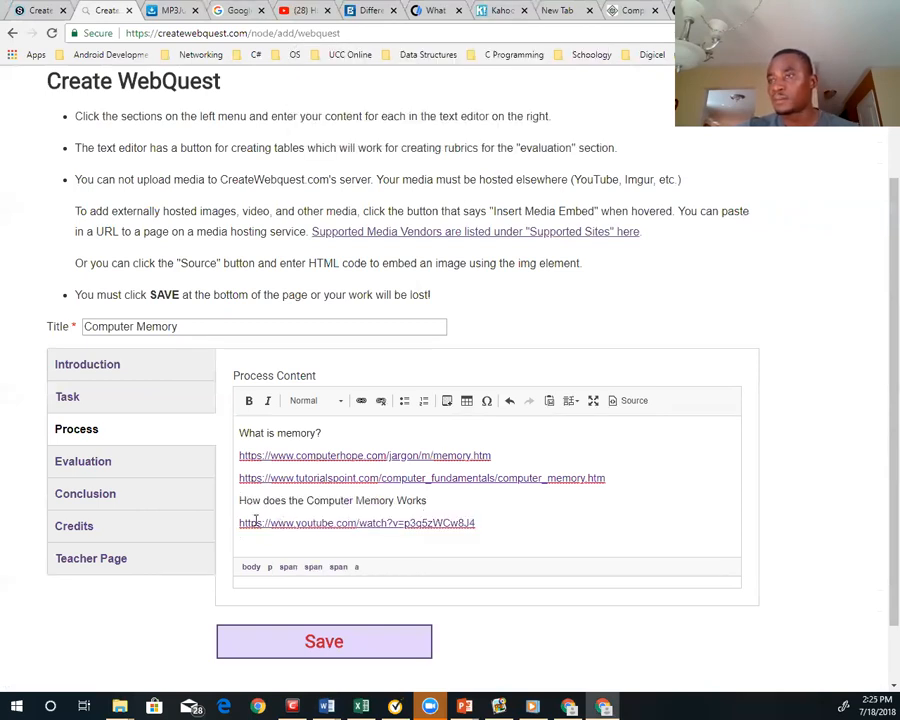
{"action": "left_click", "coordinate": [235, 500]}
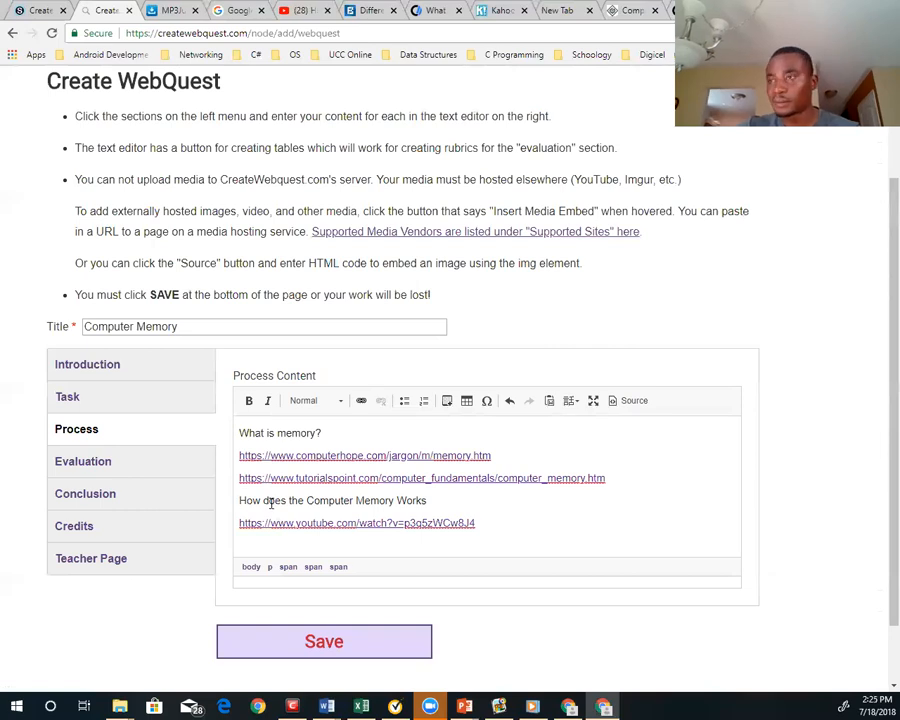
{"action": "key", "text": "Return"}
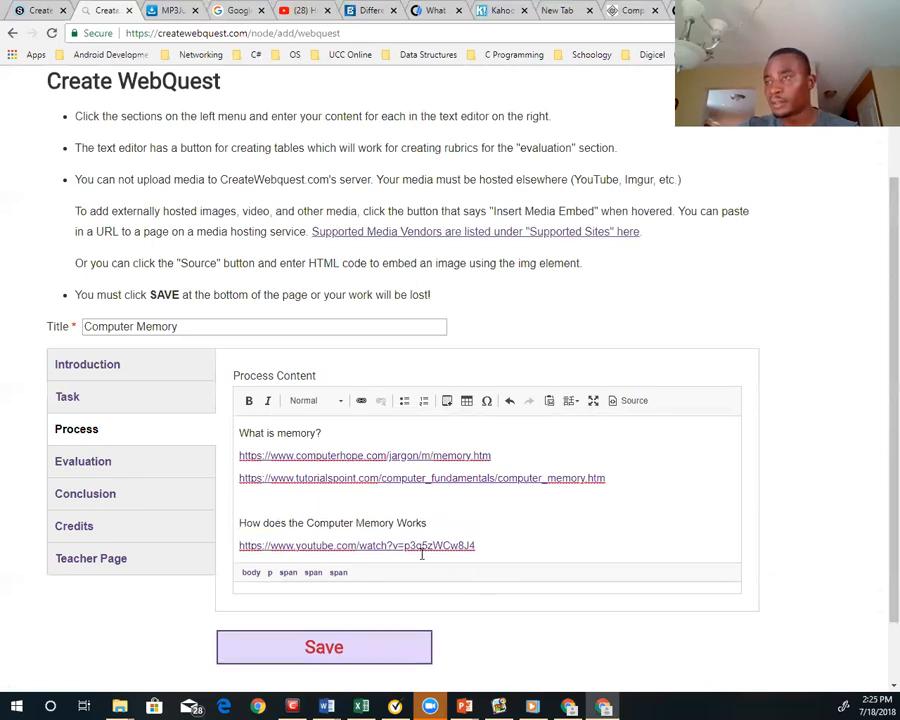
Add blank lines after the YouTube link and paste the copied Word questions starting with "Unit of Memory" and their links, cleaned of Word formatting
{"action": "left_click_drag", "start_coordinate": [476, 545], "coordinate": [238, 546]}
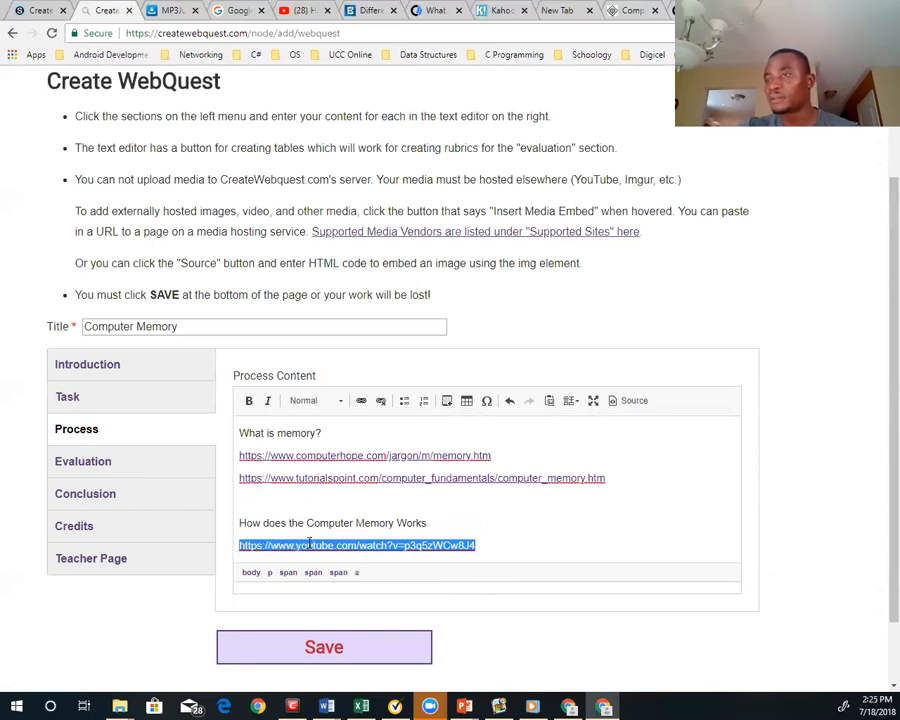
{"action": "left_click", "coordinate": [522, 545]}
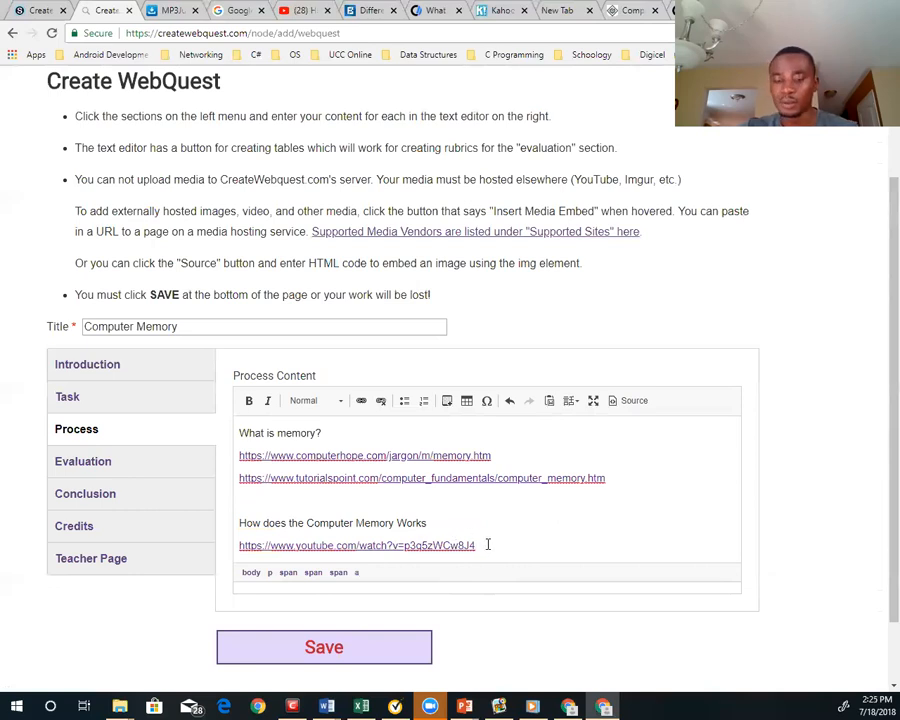
{"action": "key", "text": "Return"}
{"action": "key", "text": "Return"}
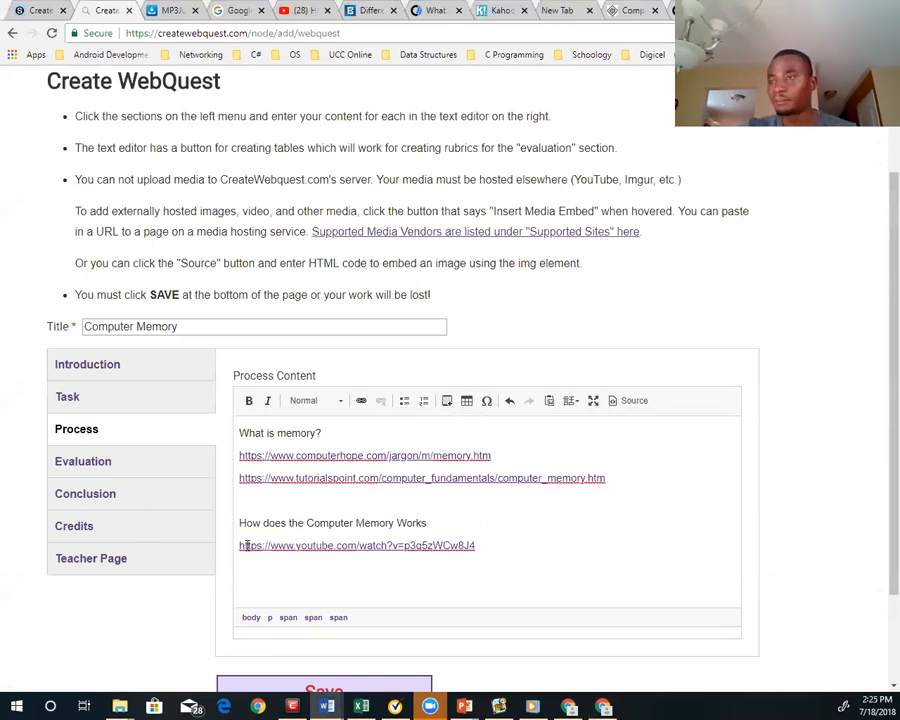
{"action": "left_click", "coordinate": [253, 583]}
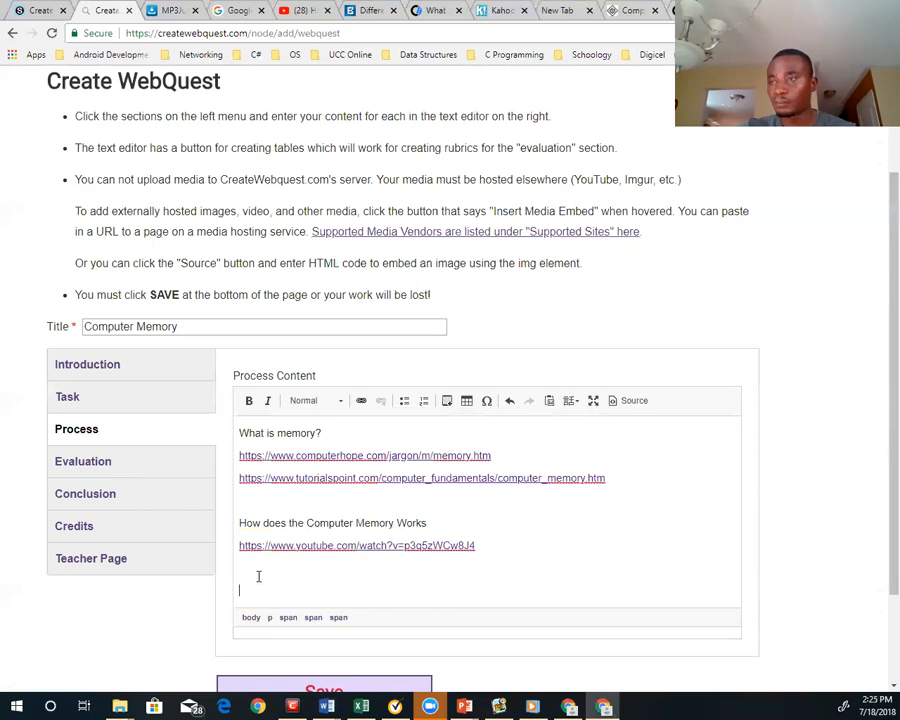
{"action": "key", "text": "ctrl+v"}
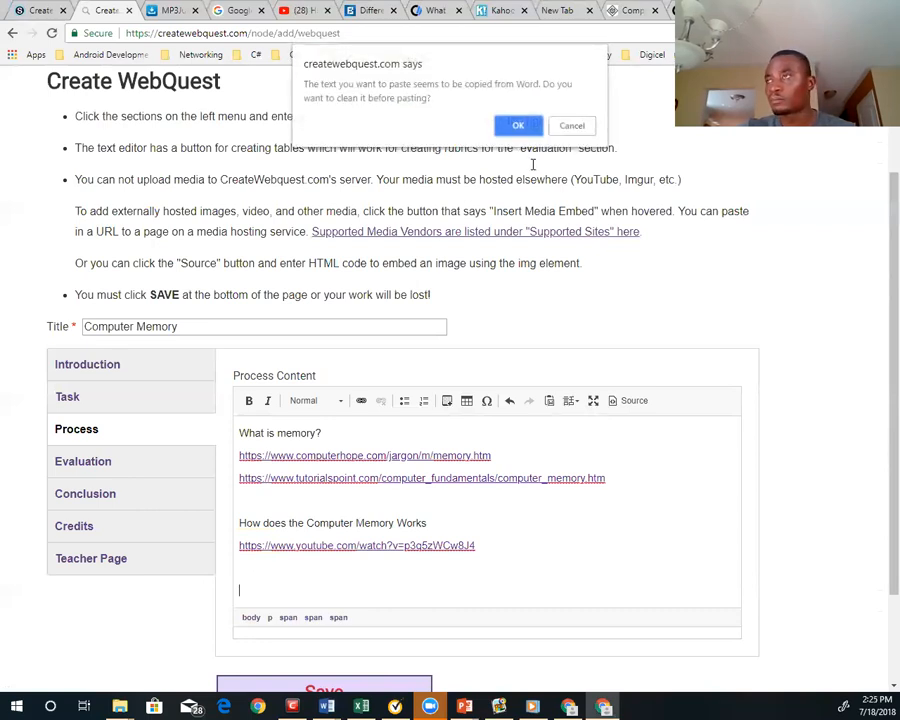
{"action": "left_click", "coordinate": [518, 125]}
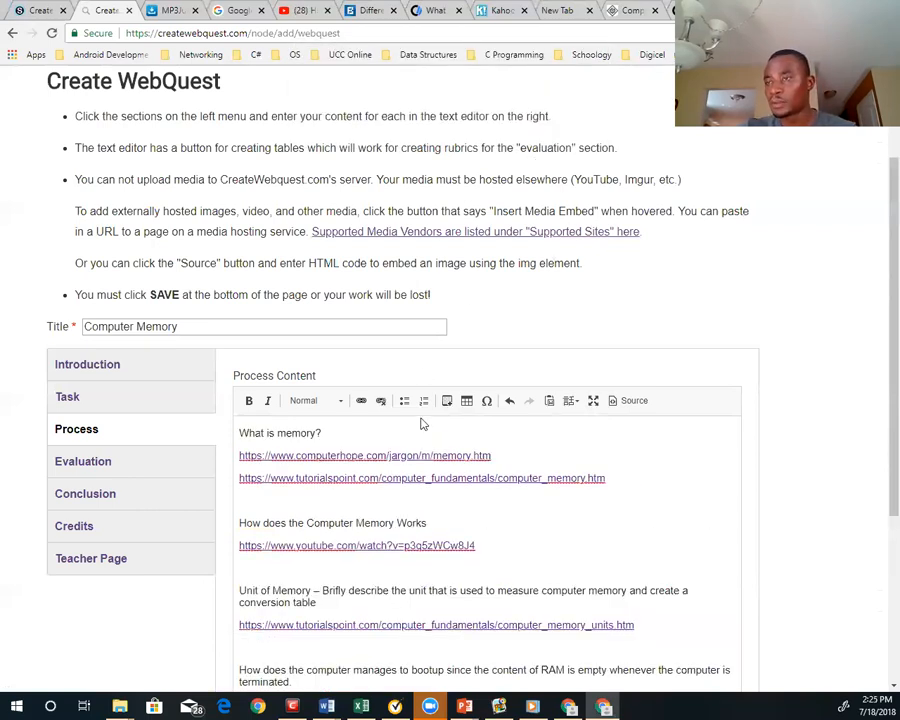
{"action": "left_click", "coordinate": [703, 622]}
{"action": "key", "text": "Down"}
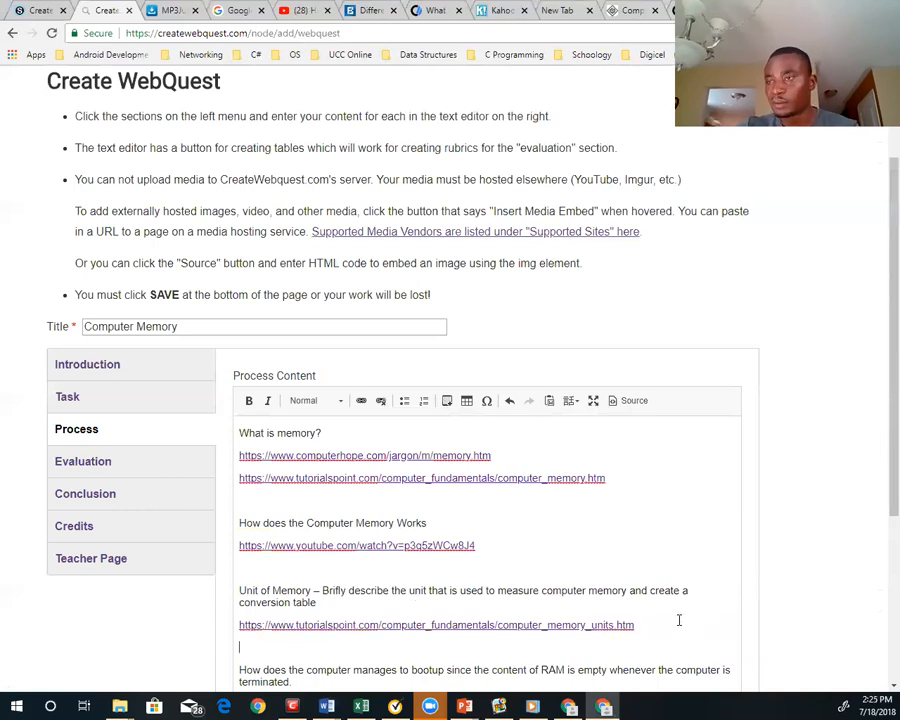
{"action": "scroll", "coordinate": [676, 616], "scroll_direction": "down", "scroll_amount": 1}
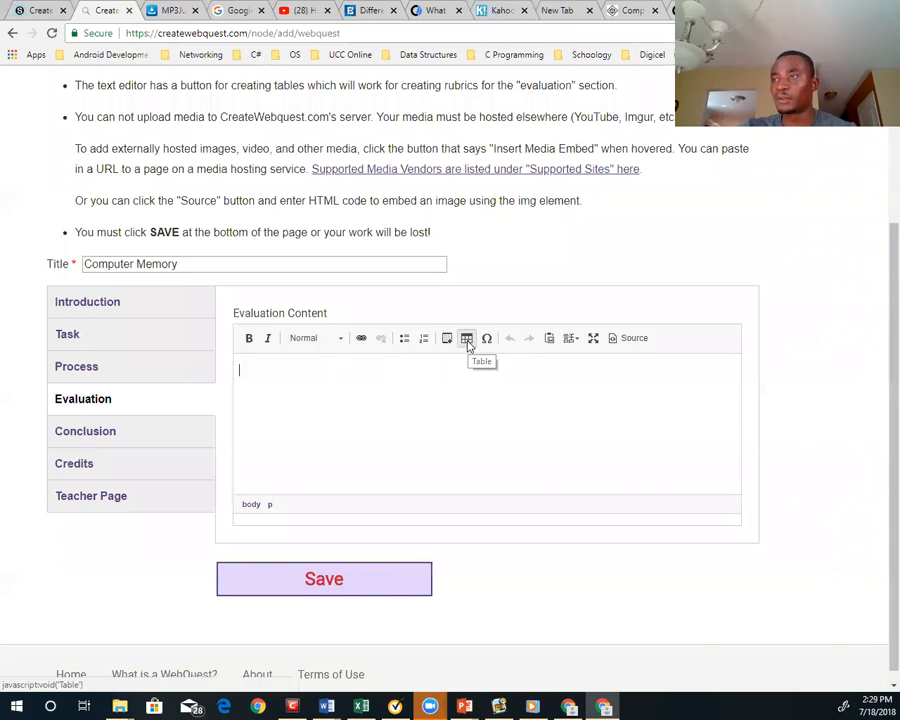
Set up a new table for the Evaluation content with 5 rows, 5 columns and the first row as headers
{"action": "left_click", "coordinate": [467, 340]}
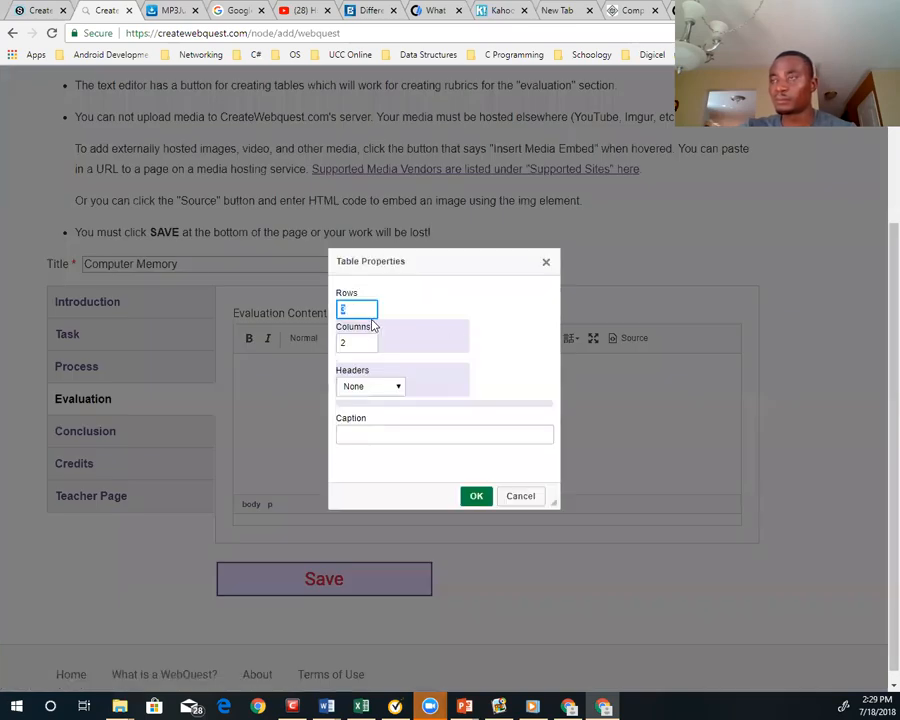
{"action": "key", "text": "Tab"}
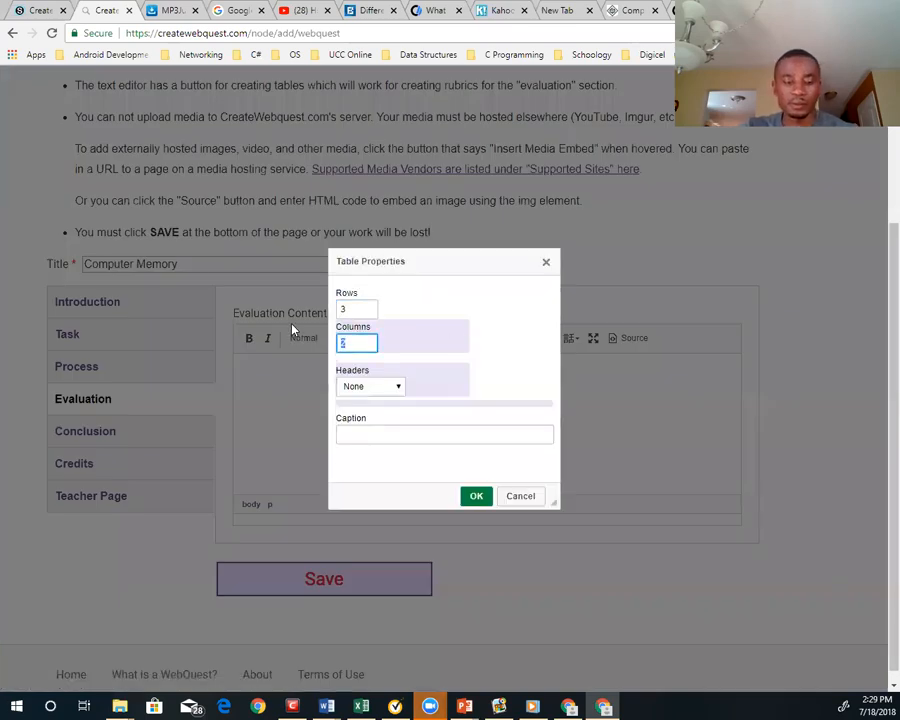
{"action": "type", "text": "5"}
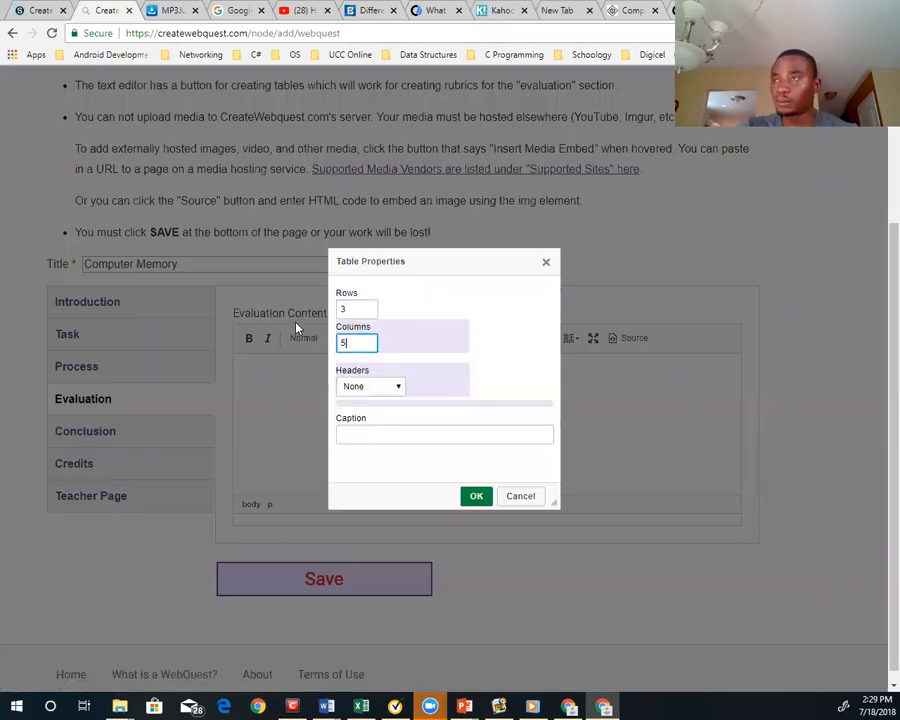
{"action": "left_click", "coordinate": [353, 308]}
{"action": "left_click_drag", "start_coordinate": [354, 308], "coordinate": [320, 306]}
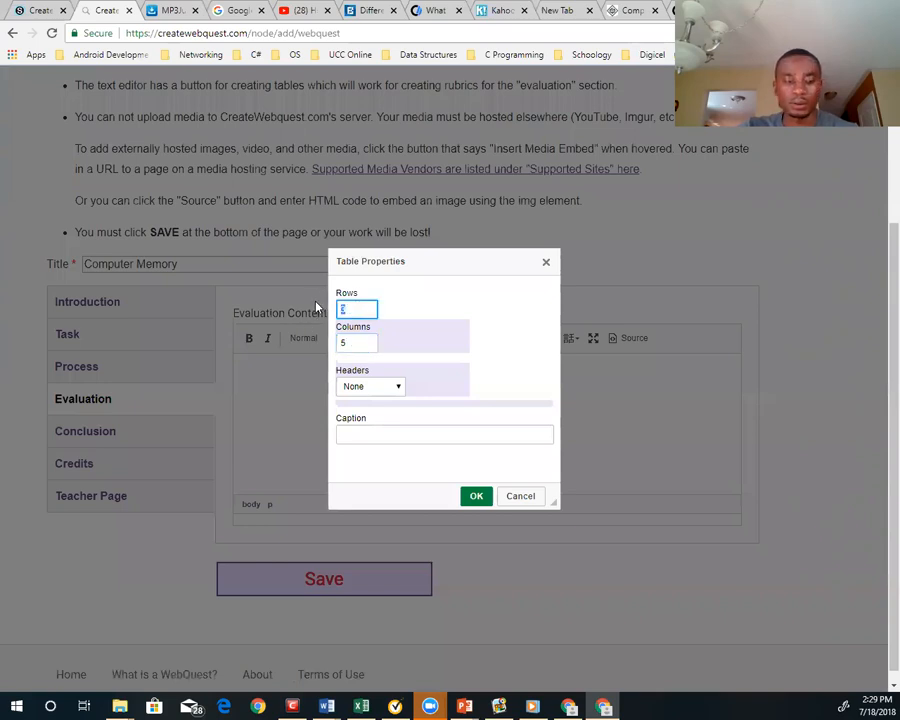
{"action": "type", "text": "5"}
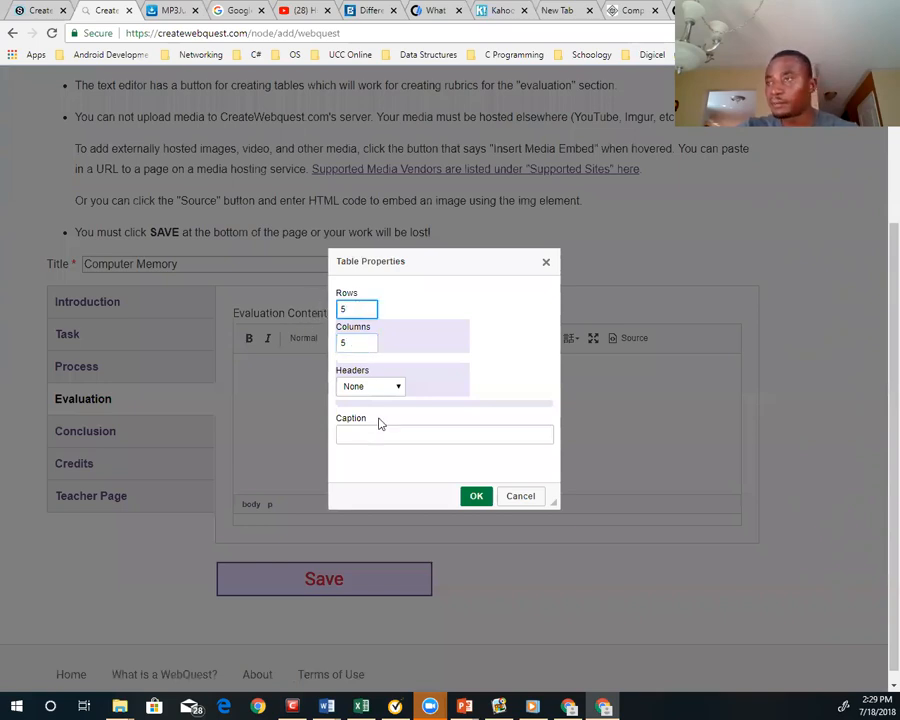
{"action": "left_click", "coordinate": [397, 387]}
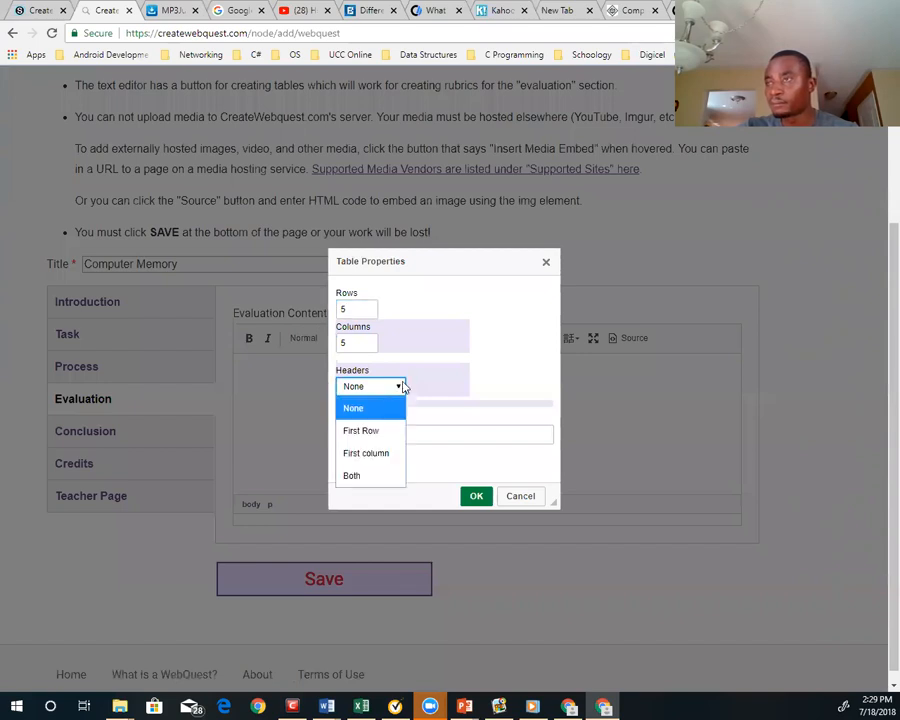
{"action": "left_click", "coordinate": [372, 432]}
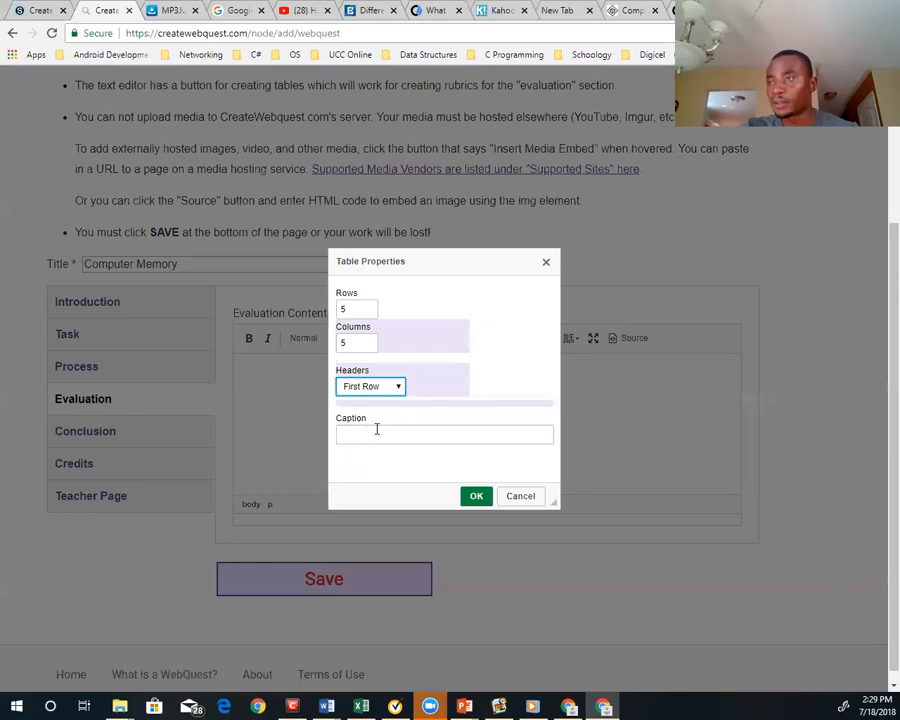
Give the table the caption "Memory - Evaluation" and insert it into the Evaluation content
{"action": "left_click", "coordinate": [374, 433]}
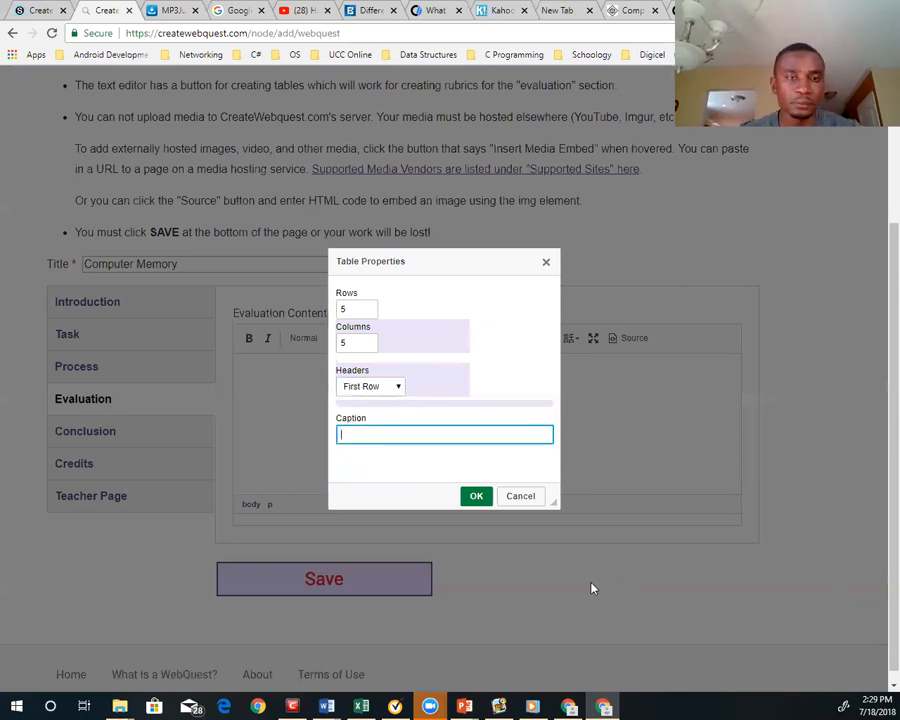
{"action": "type", "text": "Eval"}
{"action": "key", "text": "BackSpace"}
{"action": "key", "text": "BackSpace"}
{"action": "key", "text": "BackSpace"}
{"action": "key", "text": "BackSpace"}
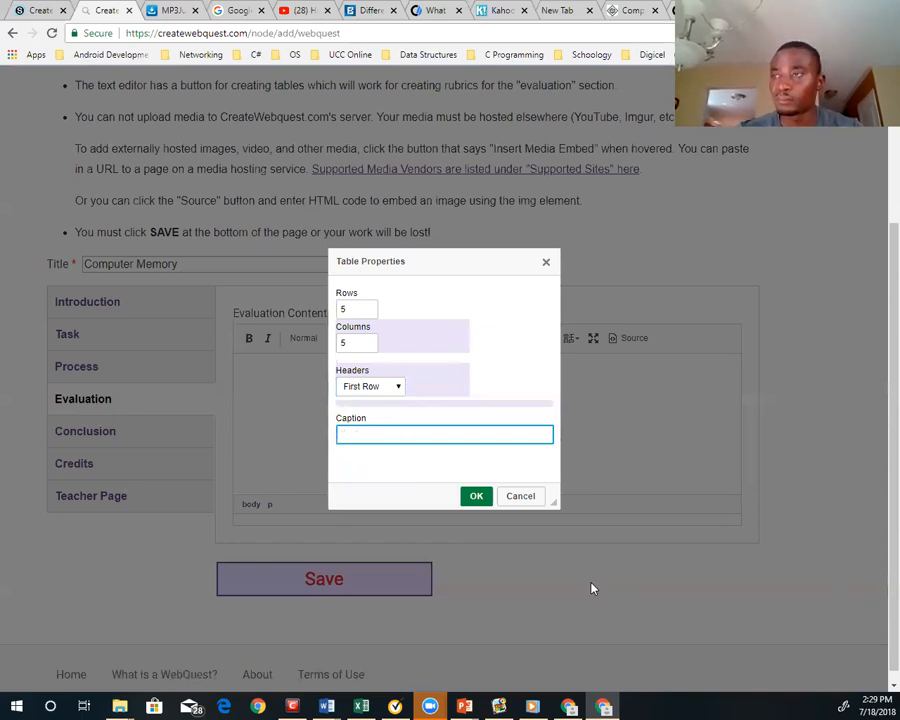
{"action": "type", "text": "Memor"}
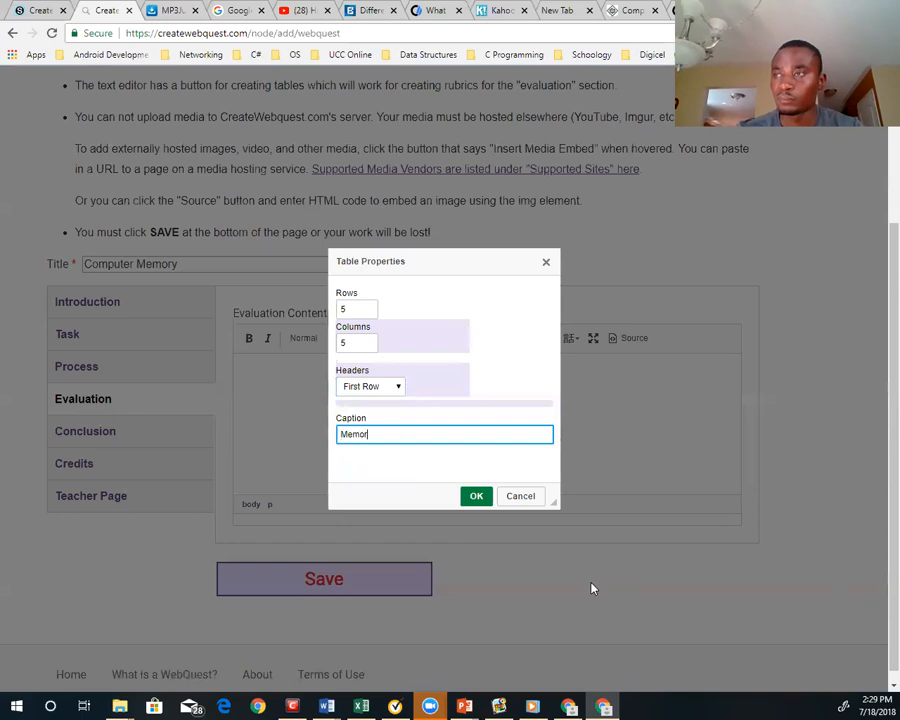
{"action": "type", "text": "y - E"}
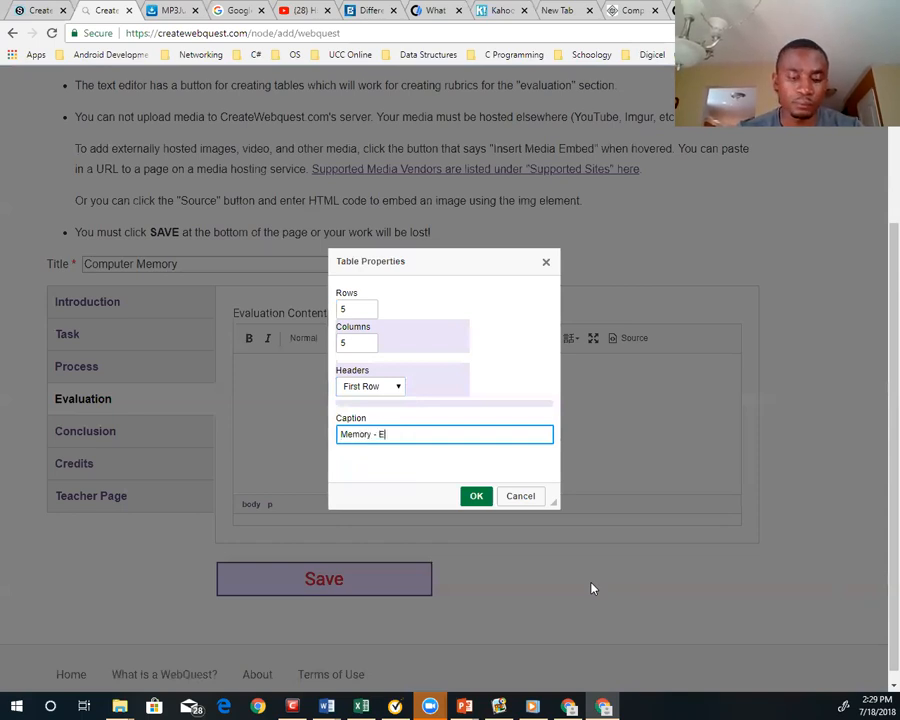
{"action": "type", "text": "valuation"}
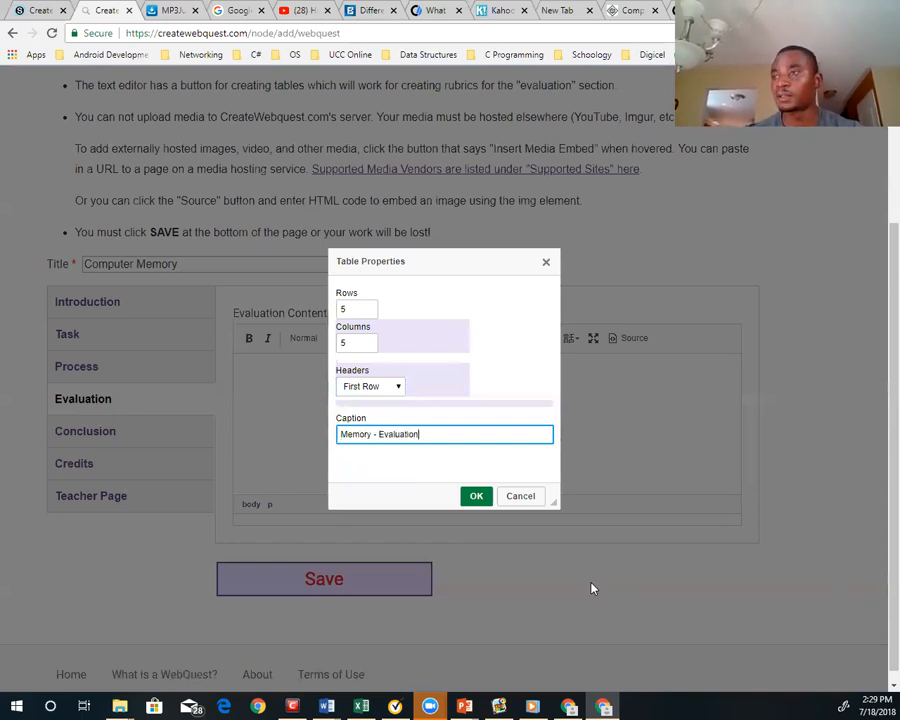
{"action": "left_click", "coordinate": [478, 504]}
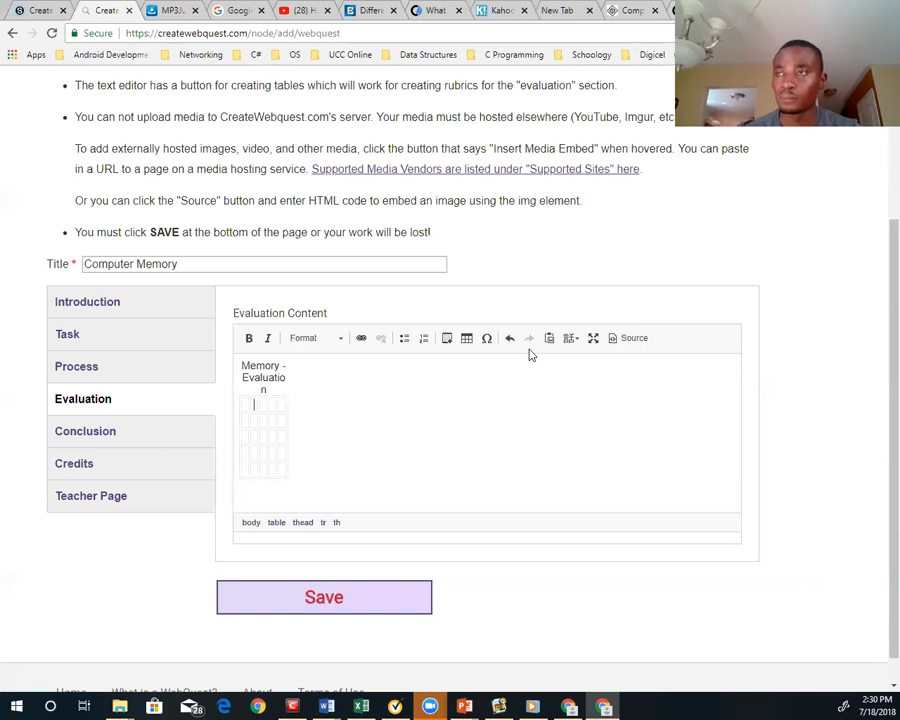
Fill the header row from the second column onward with "Poor", "Good", "Very Good" and "Score"
{"action": "type", "text": "Go"}
{"action": "key", "text": "BackSpace"}
{"action": "key", "text": "BackSpace"}
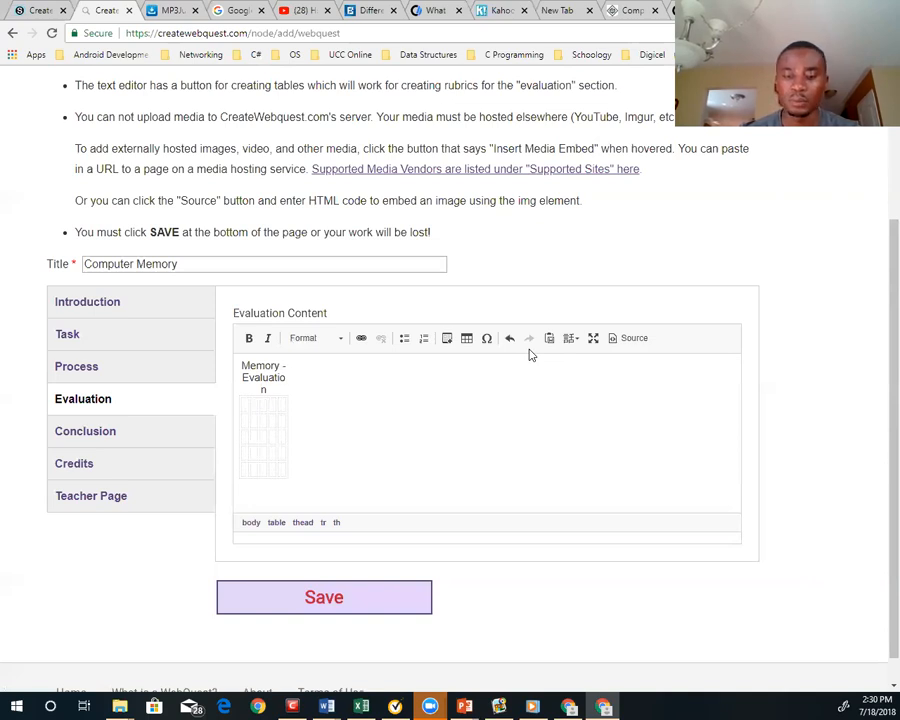
{"action": "type", "text": "Poor "}
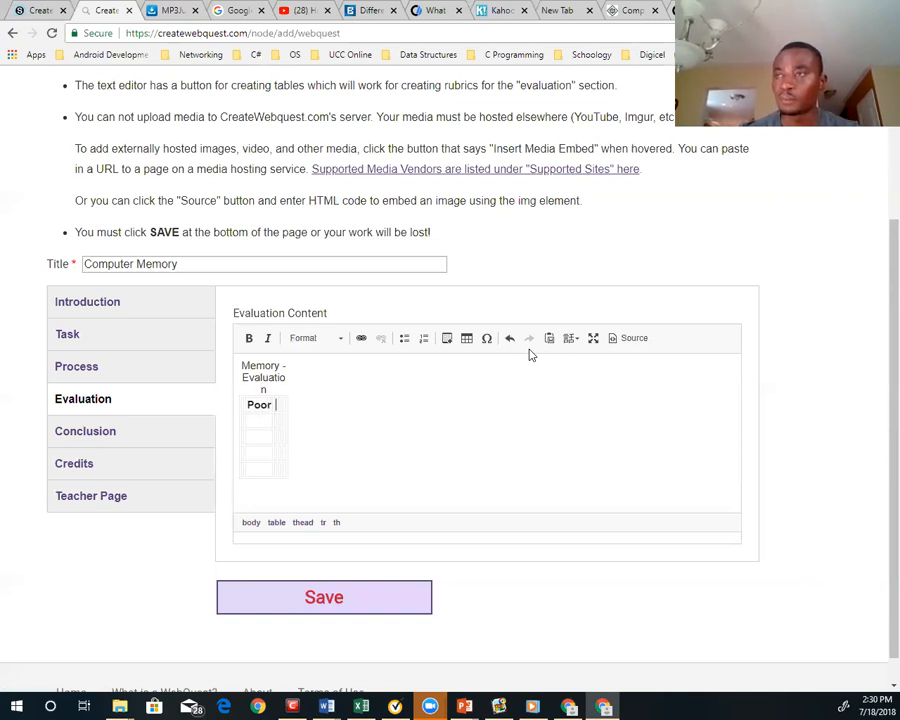
{"action": "type", "text": "Good "}
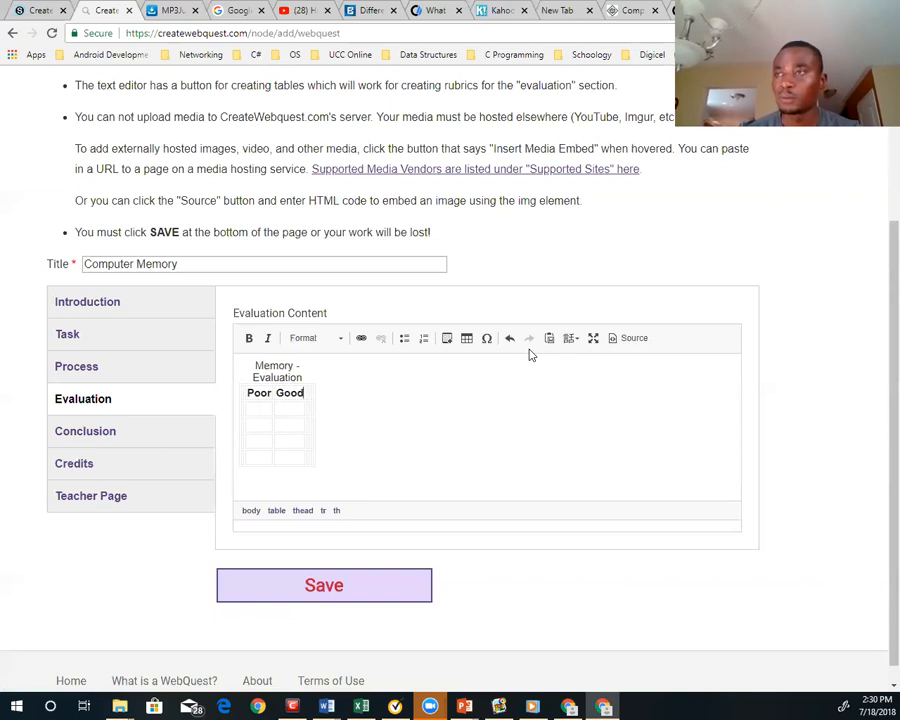
{"action": "type", "text": "Very"}
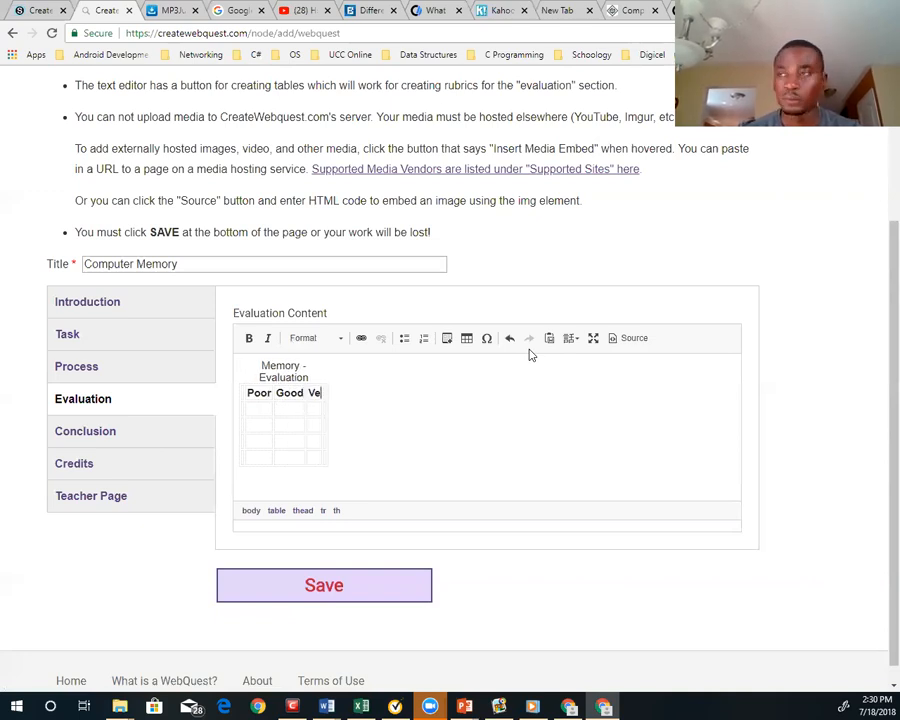
{"action": "type", "text": " Good "}
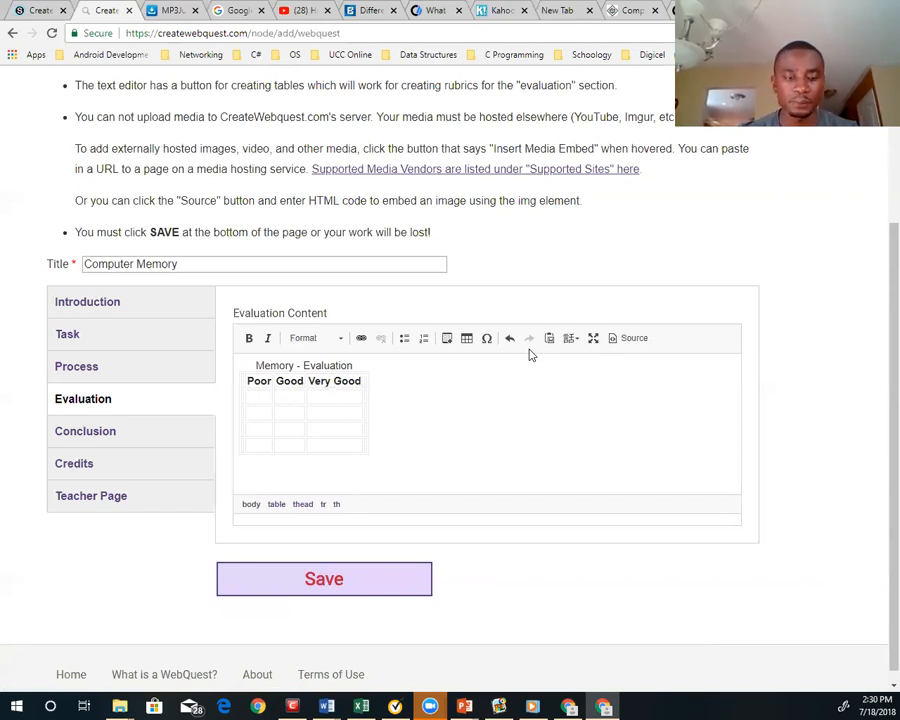
{"action": "type", "text": "Score"}
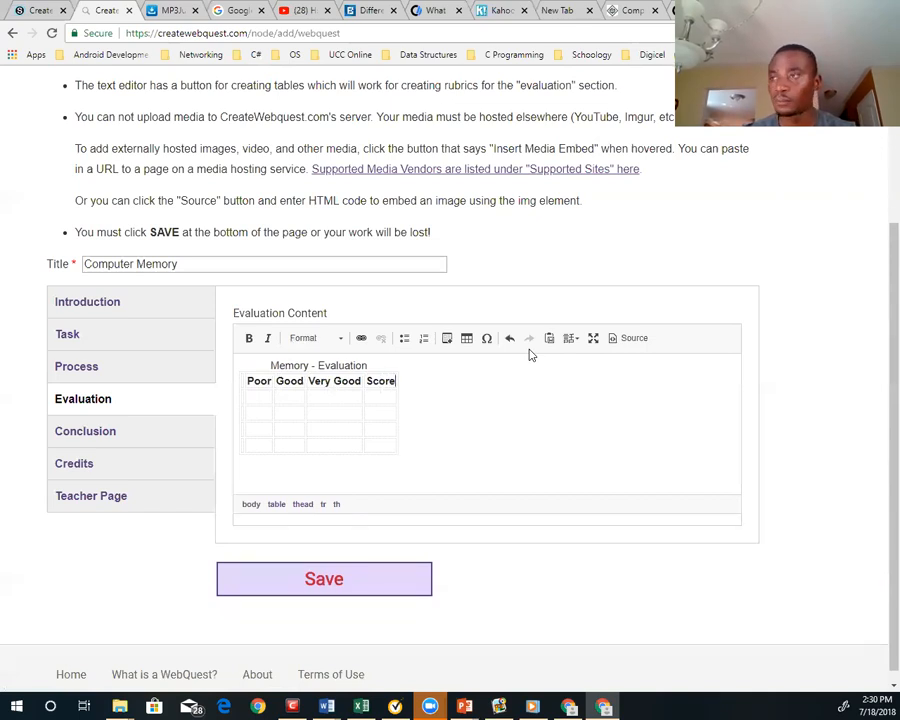
Add the score 1 on a new line under the "Poor" heading and 2 under the "Good" heading
{"action": "key", "text": "Left"}
{"action": "key", "text": "Left"}
{"action": "key", "text": "Left"}
{"action": "key", "text": "Left"}
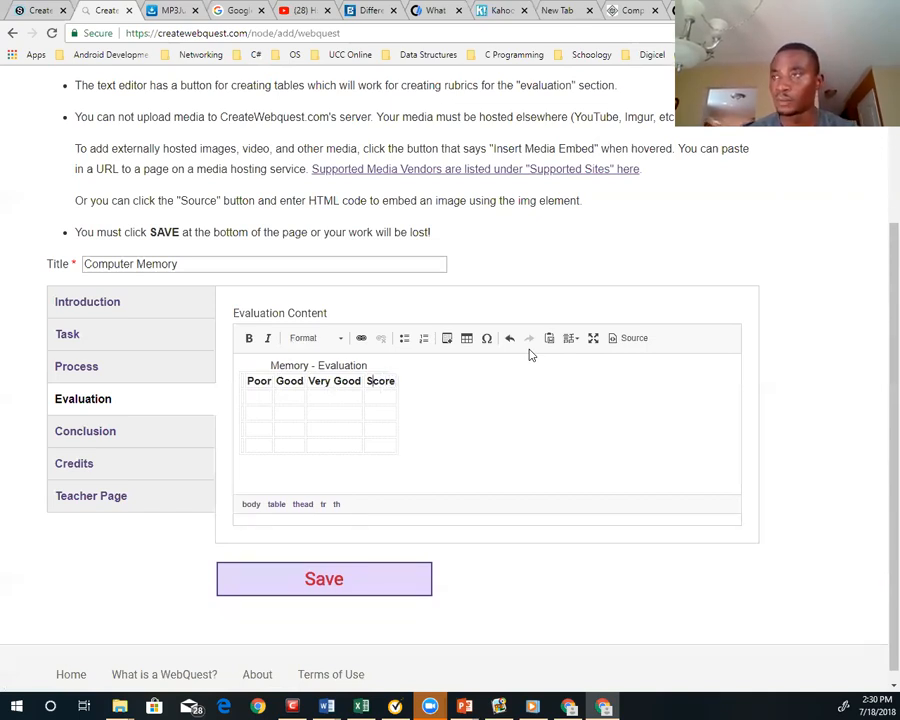
{"action": "key", "text": "Left"}
{"action": "key", "text": "Left"}
{"action": "key", "text": "Left"}
{"action": "key", "text": "Left"}
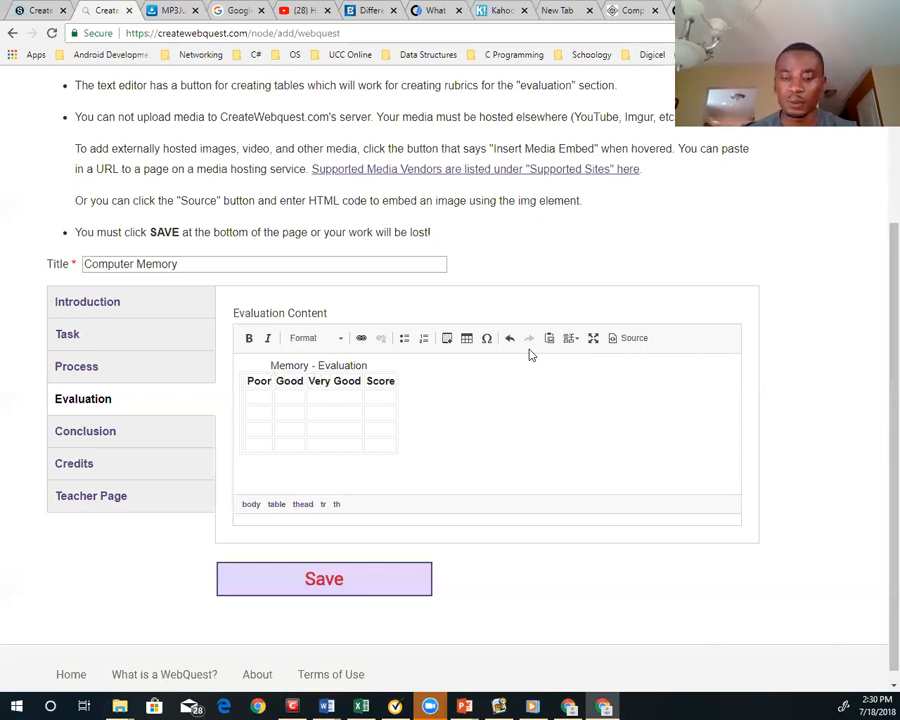
{"action": "key", "text": "Return"}
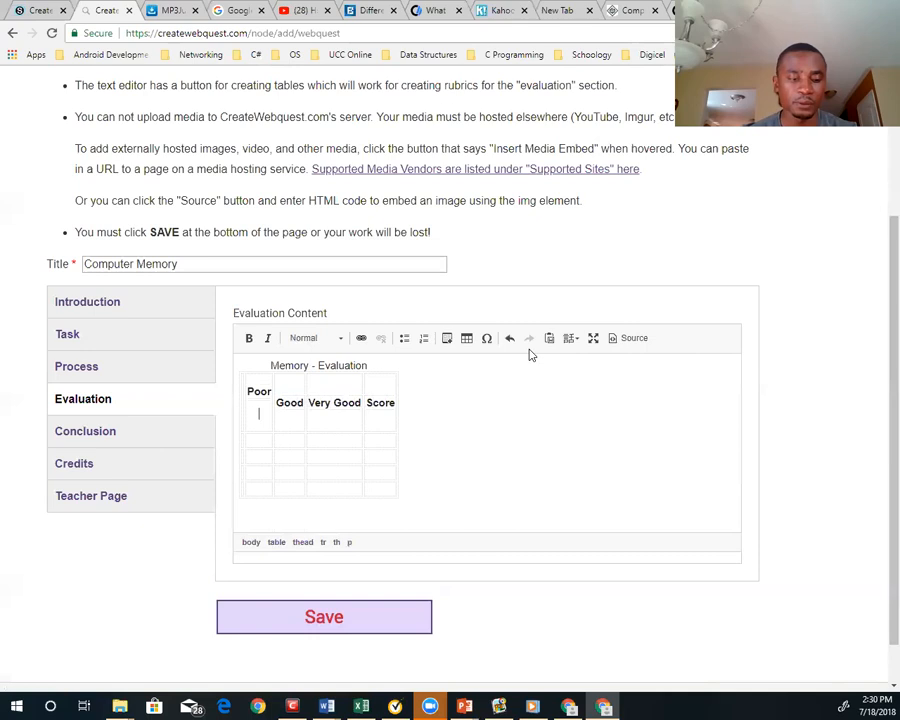
{"action": "key", "text": "Right"}
{"action": "key", "text": "Right"}
{"action": "key", "text": "Right"}
{"action": "key", "text": "Right"}
{"action": "key", "text": "Right"}
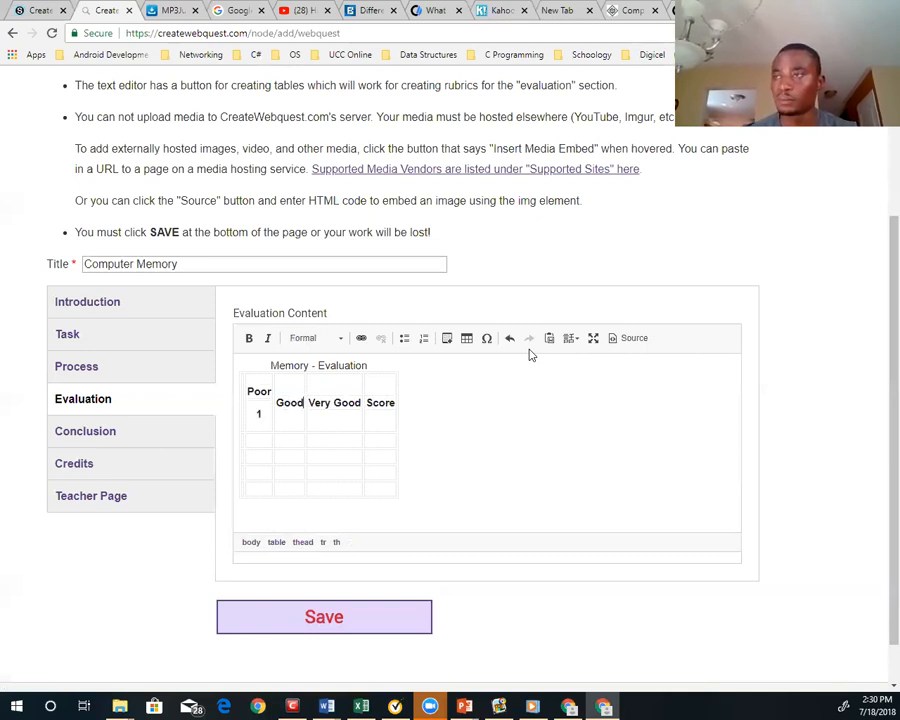
{"action": "key", "text": "Return"}
{"action": "type", "text": "2"}
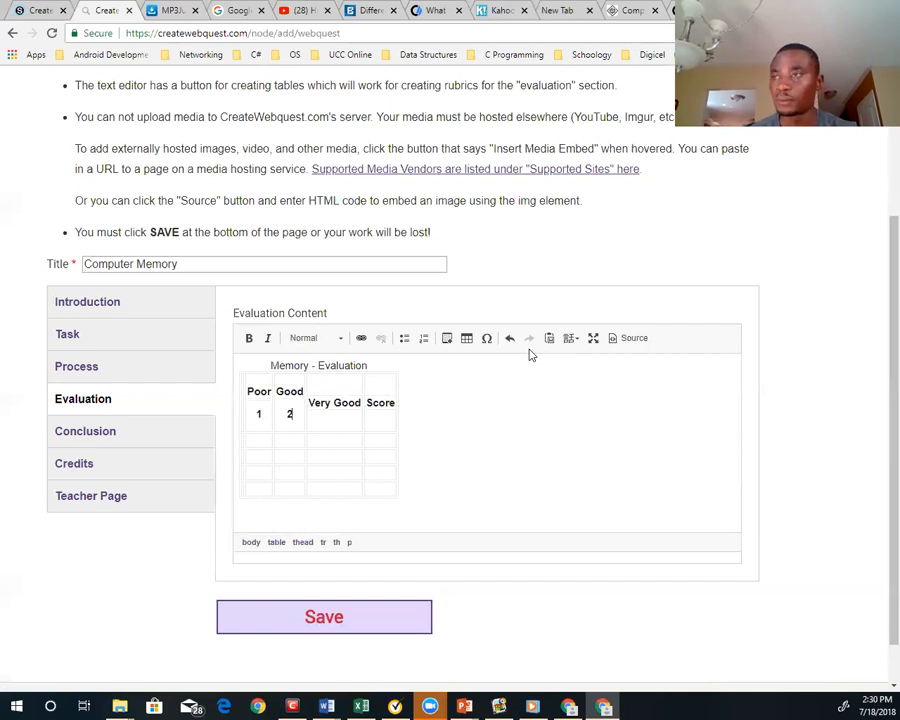
Add the score 3 on a new line under the "Very Good" heading and an empty line under "Score"
{"action": "key", "text": "Up"}
{"action": "key", "text": "Right"}
{"action": "key", "text": "Right"}
{"action": "key", "text": "Right"}
{"action": "key", "text": "Right"}
{"action": "key", "text": "Right"}
{"action": "key", "text": "Right"}
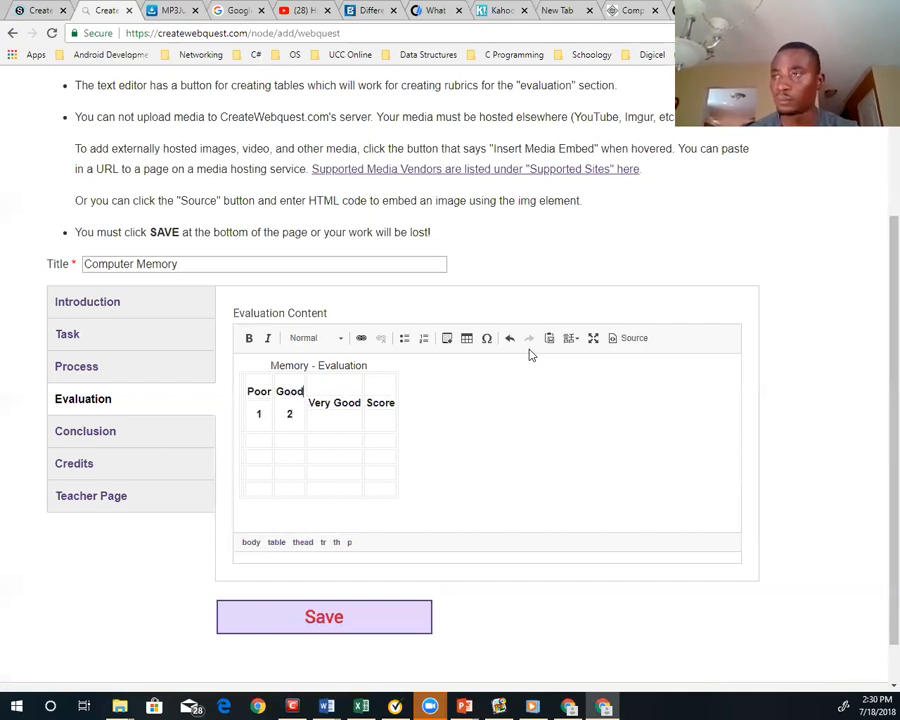
{"action": "key", "text": "Right"}
{"action": "key", "text": "Right"}
{"action": "key", "text": "Right"}
{"action": "key", "text": "Right"}
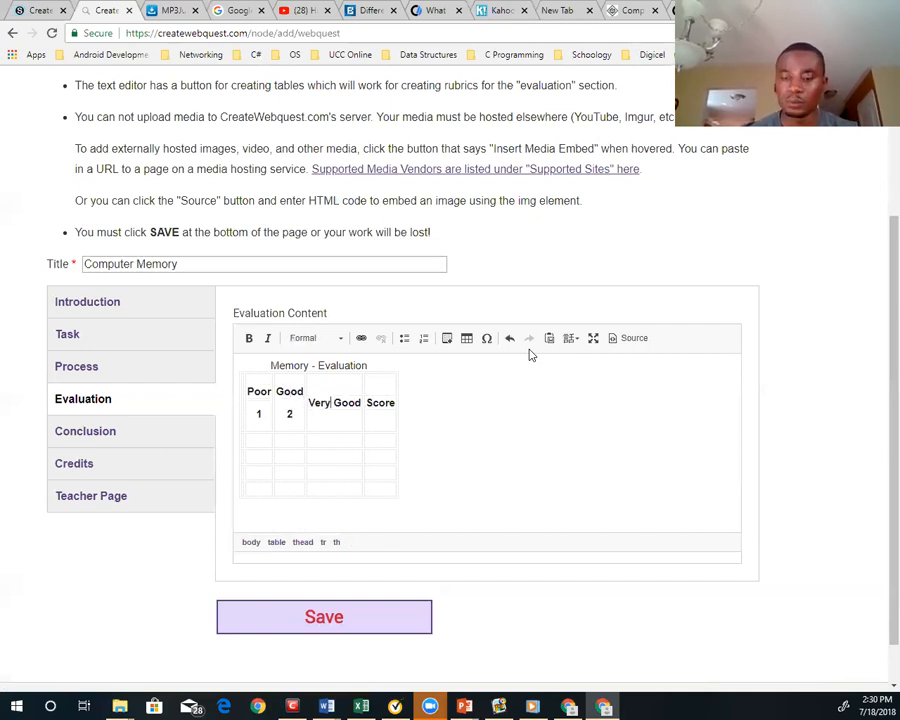
{"action": "key", "text": "Right"}
{"action": "key", "text": "Right"}
{"action": "key", "text": "Right"}
{"action": "key", "text": "Right"}
{"action": "key", "text": "Right"}
{"action": "key", "text": "Return"}
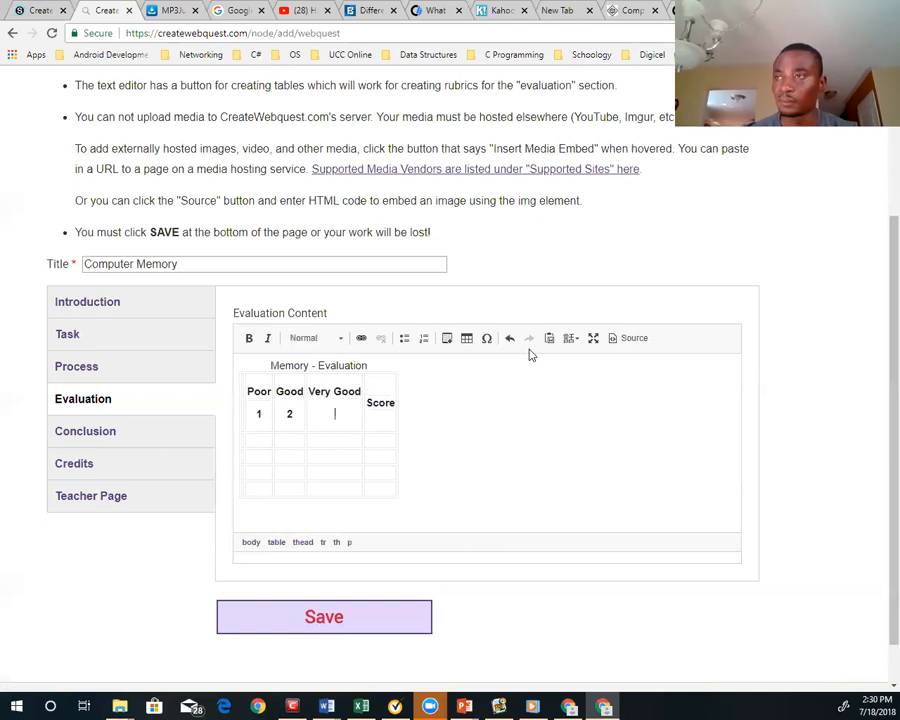
{"action": "type", "text": "3"}
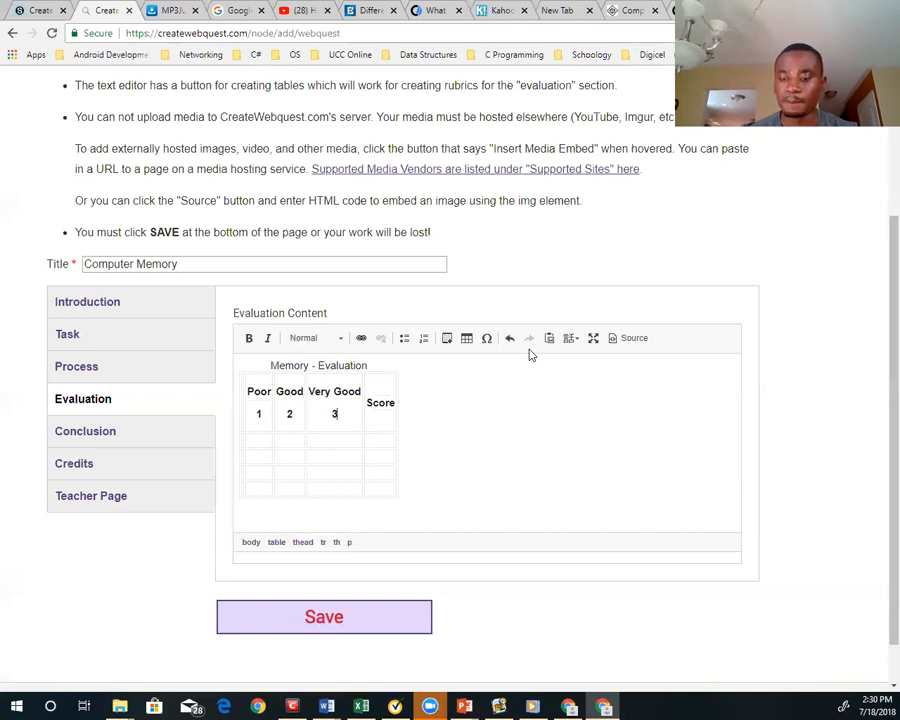
{"action": "key", "text": "Right"}
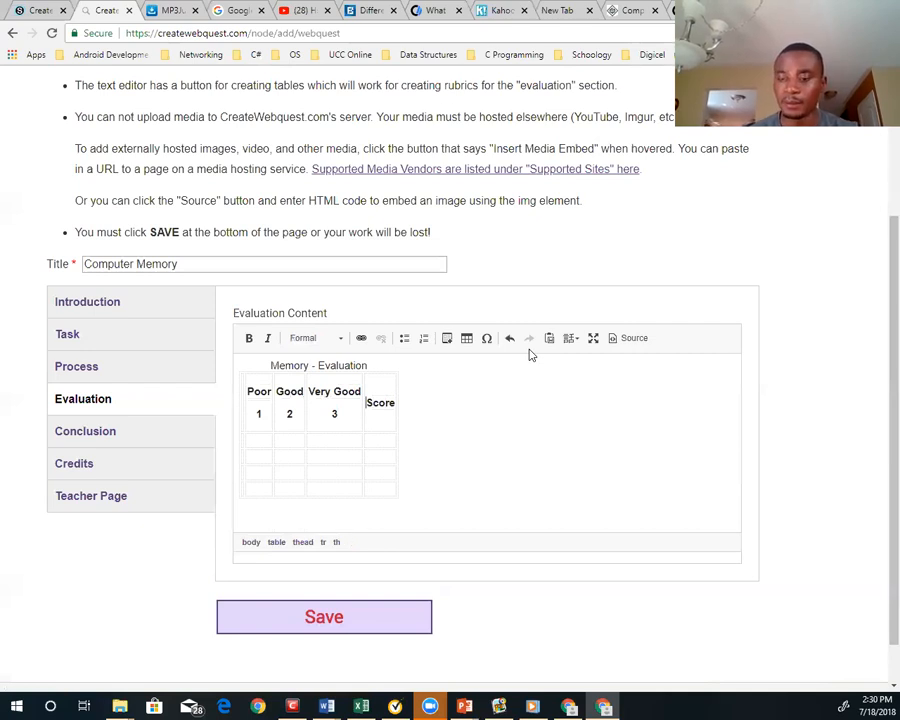
{"action": "key", "text": "End"}
{"action": "key", "text": "Return"}
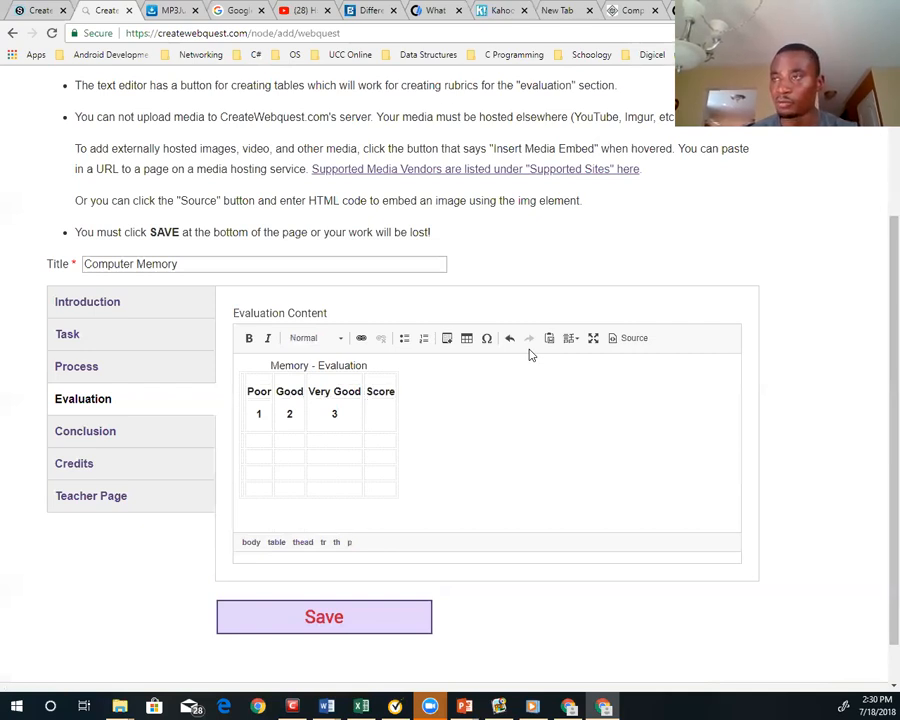
Enter "Definition of memoryy" as the first criterion in the first column, directly below the header row
{"action": "key", "text": "Tab"}
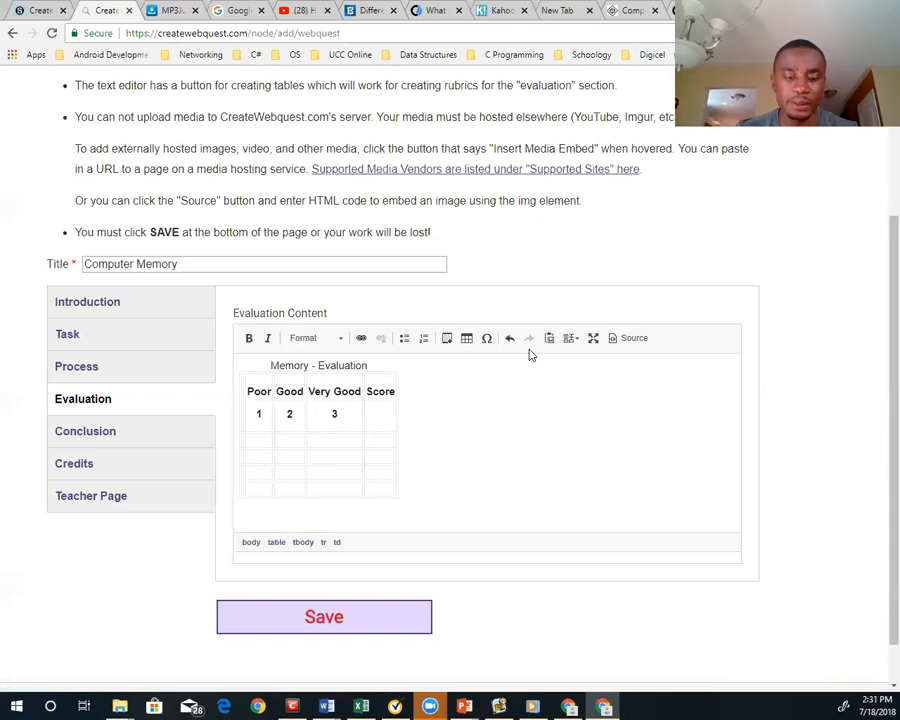
{"action": "type", "text": "Wh"}
{"action": "key", "text": "BackSpace"}
{"action": "key", "text": "BackSpace"}
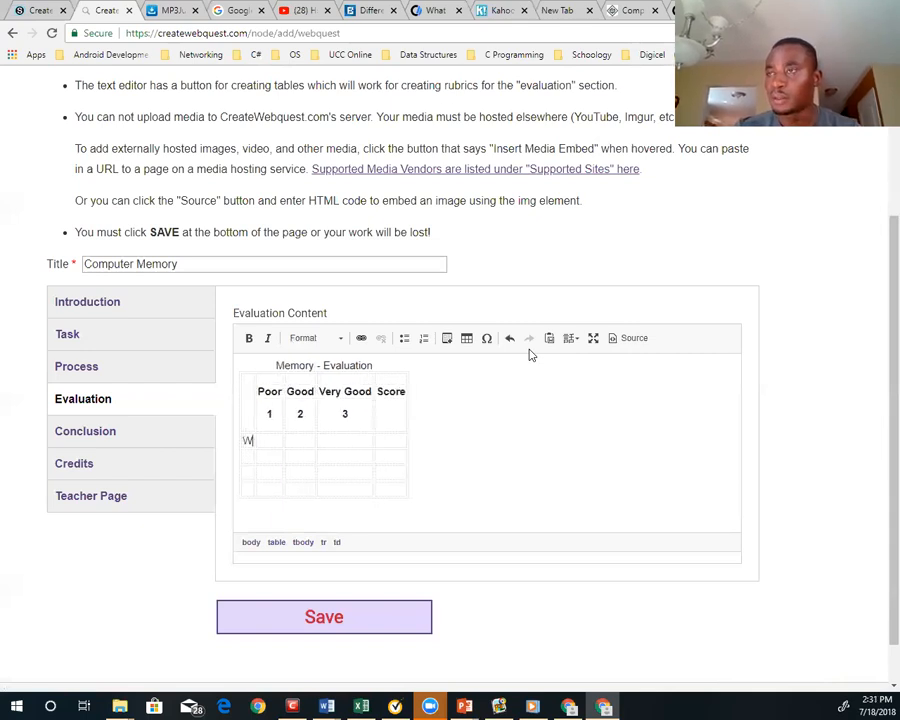
{"action": "type", "text": "Defin"}
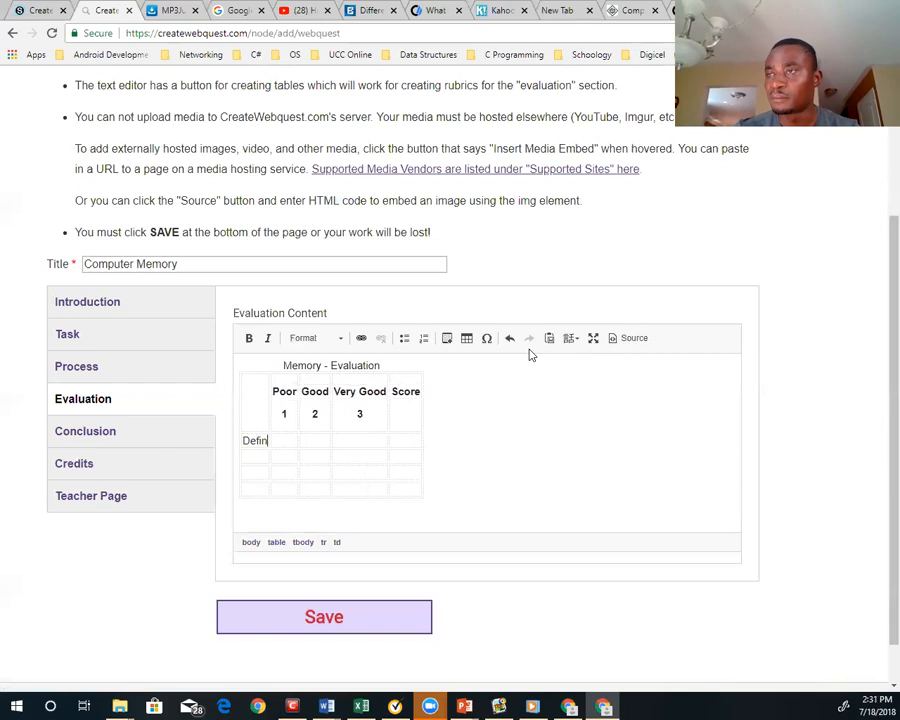
{"action": "type", "text": "ition of m"}
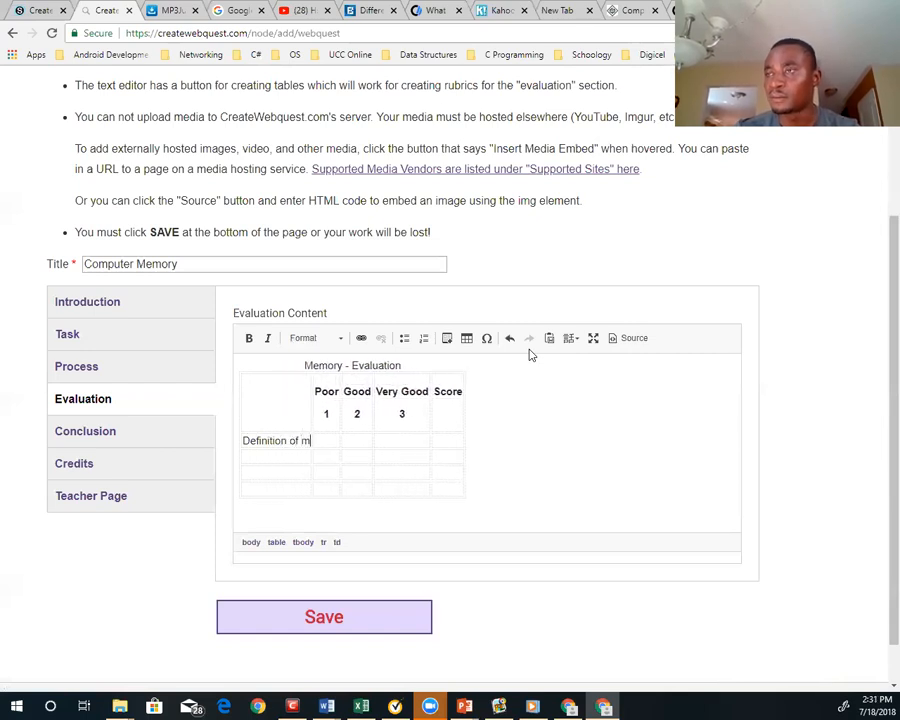
{"action": "type", "text": "emoryy"}
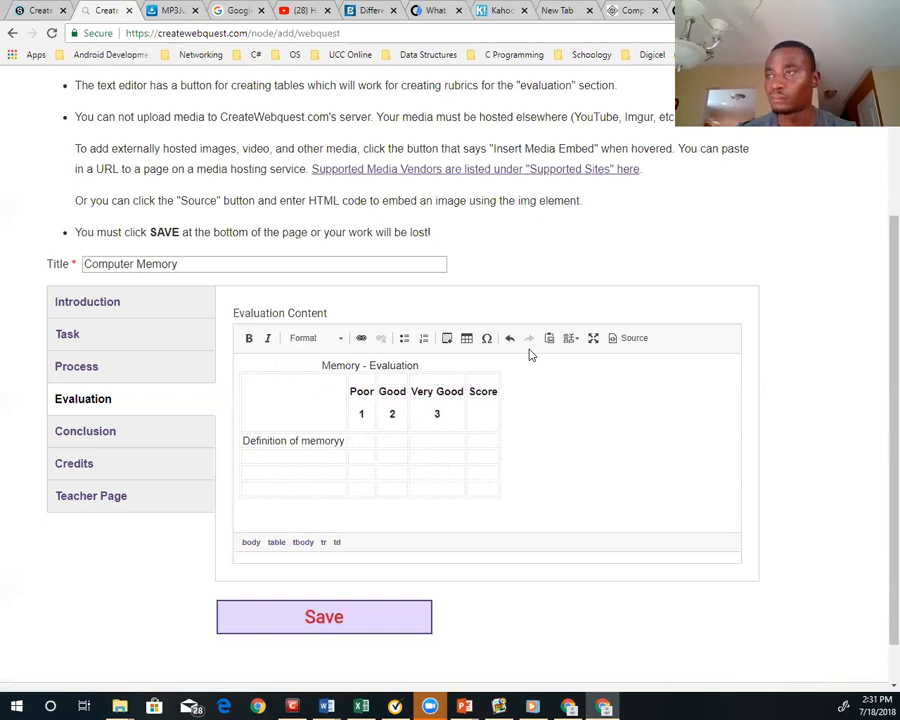
Correct the first criterion to "Definition of memory." and enter "Unit of Memory" as the criterion below it
{"action": "key", "text": "BackSpace"}
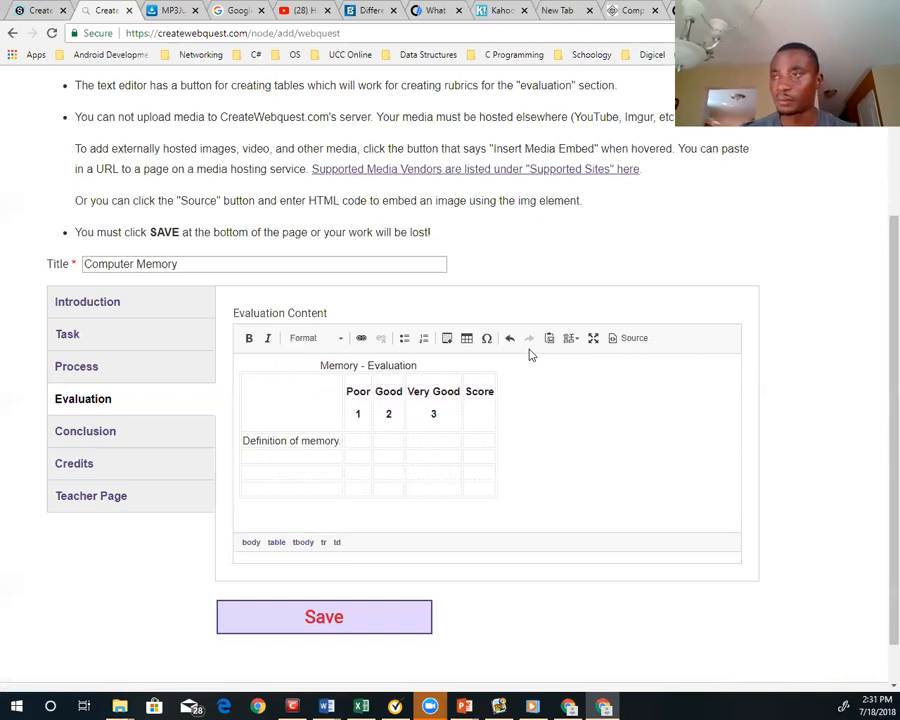
{"action": "type", "text": "."}
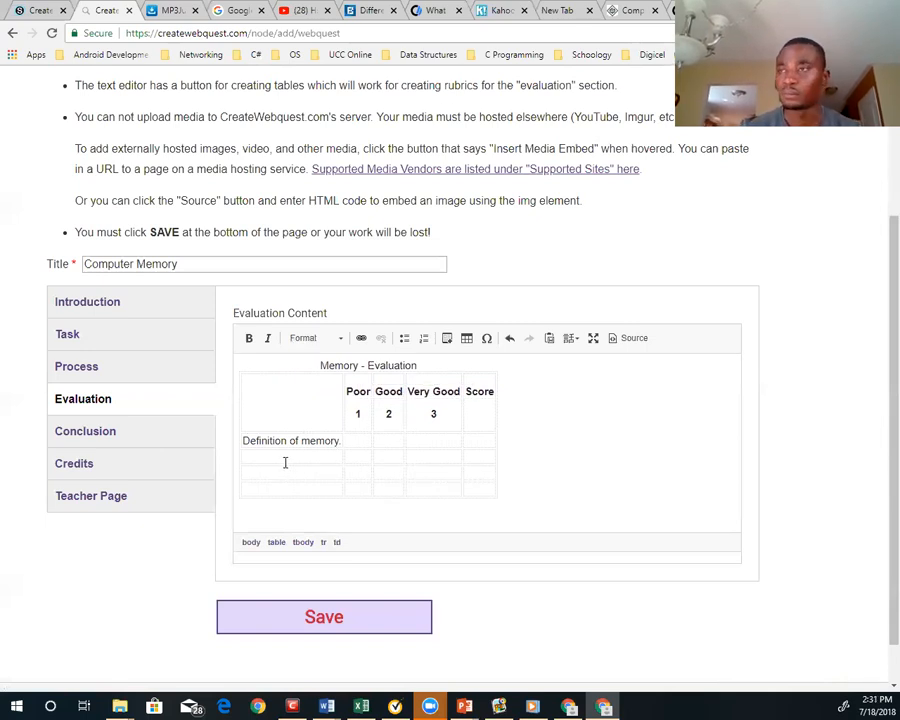
{"action": "type", "text": "Unit"}
{"action": "type", "text": "of Memory"}
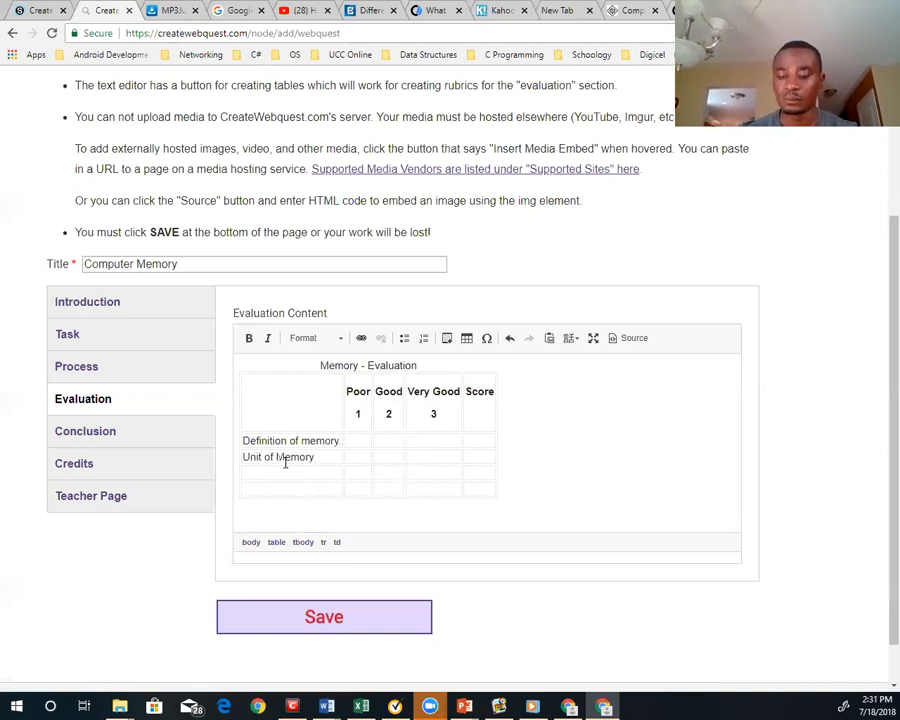
Enter "Function of Memory" and "Conversion Chart" as the last two criteria in the rubric's first column
{"action": "left_click", "coordinate": [282, 476]}
{"action": "type", "text": "Fun"}
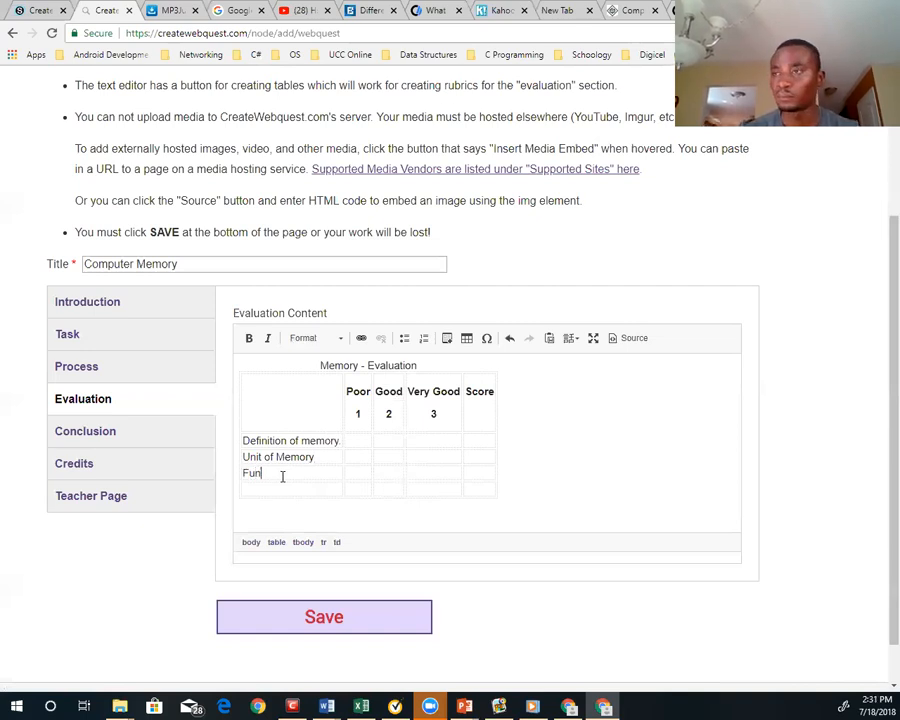
{"action": "type", "text": "ction o"}
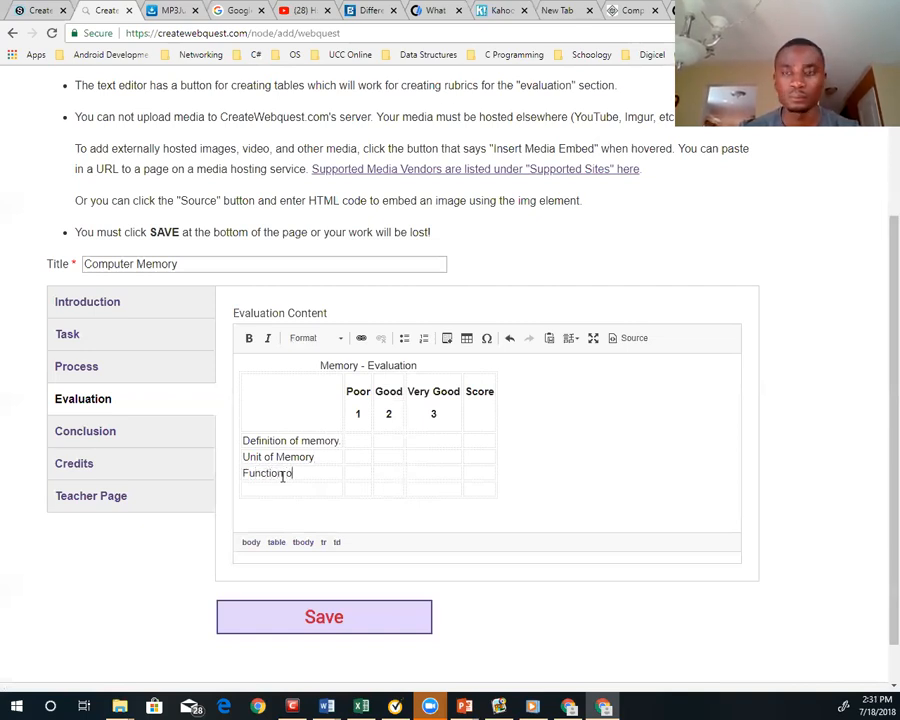
{"action": "type", "text": "f Memory"}
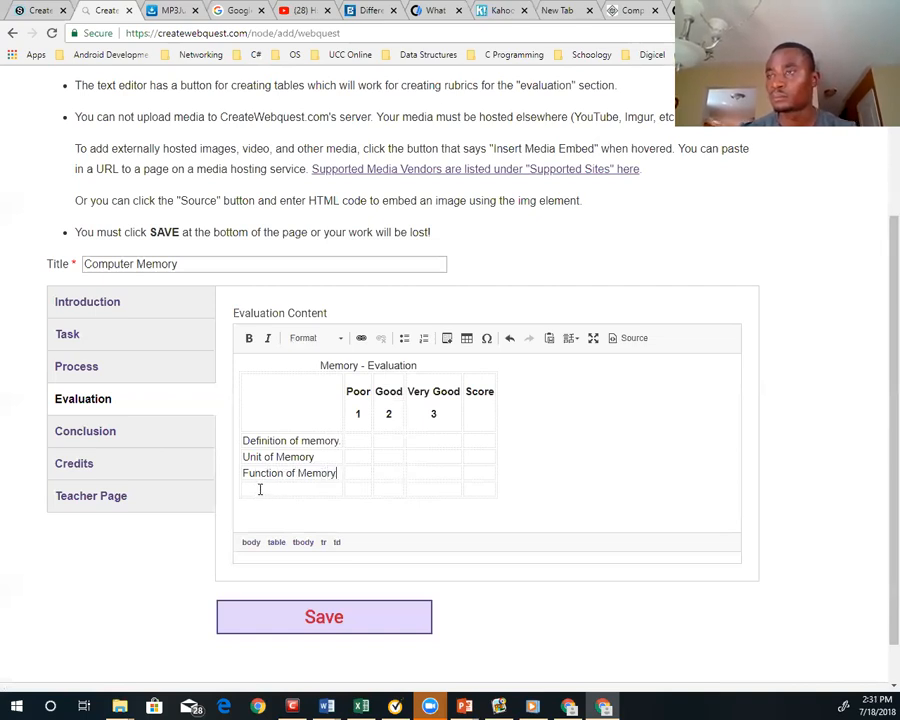
{"action": "left_click", "coordinate": [260, 489]}
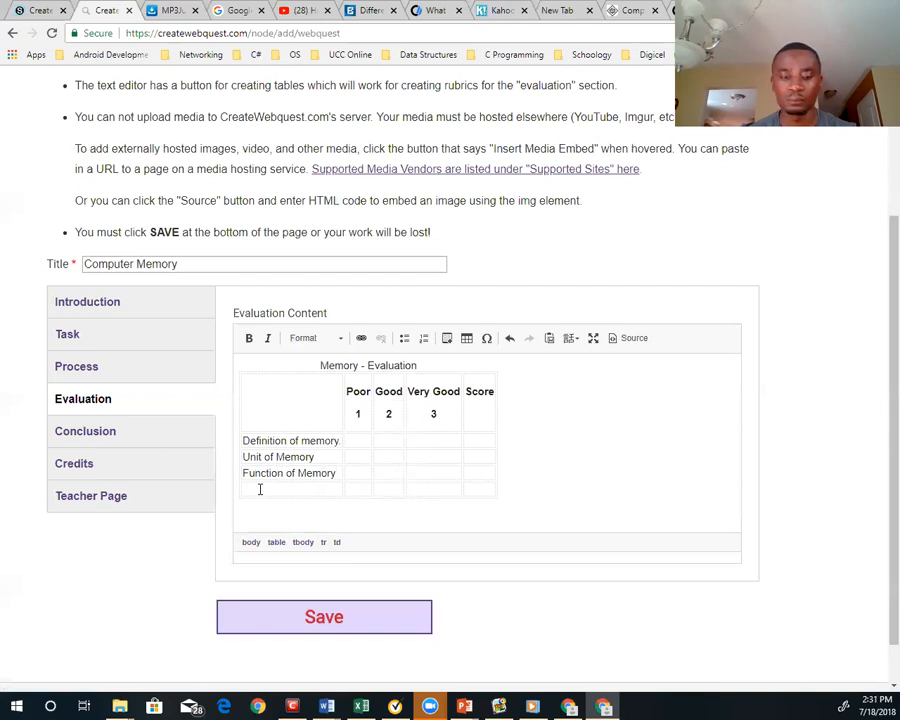
{"action": "type", "text": "Conver"}
{"action": "type", "text": "sii"}
{"action": "type", "text": "on Cha"}
{"action": "type", "text": "rt"}
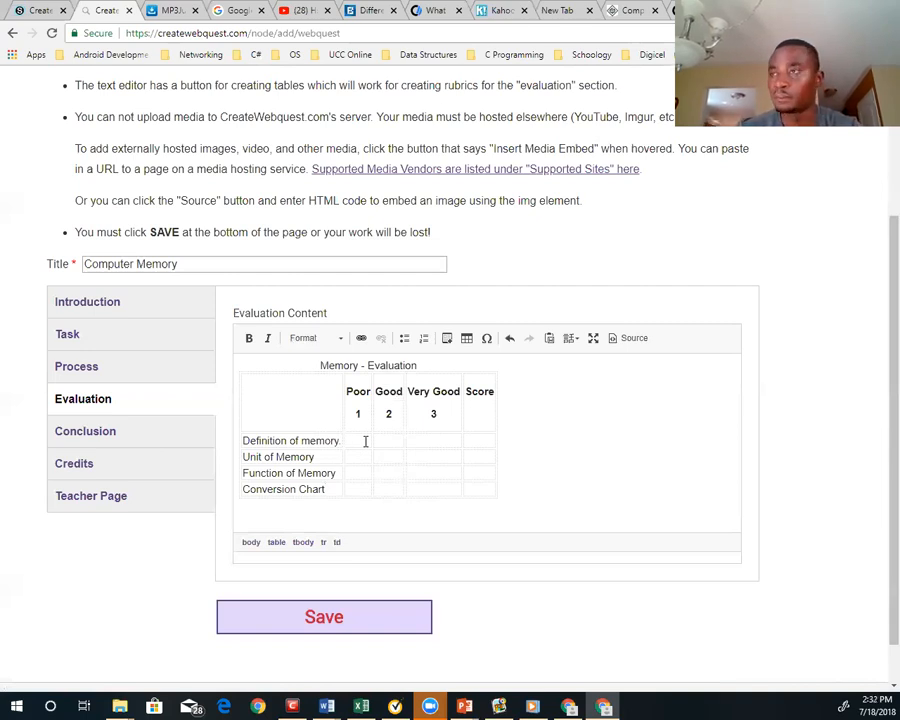
Enter "Clear definition of memory." as the Poor description in the "Definition of memory." row
{"action": "type", "text": "Clear definition of memory."}
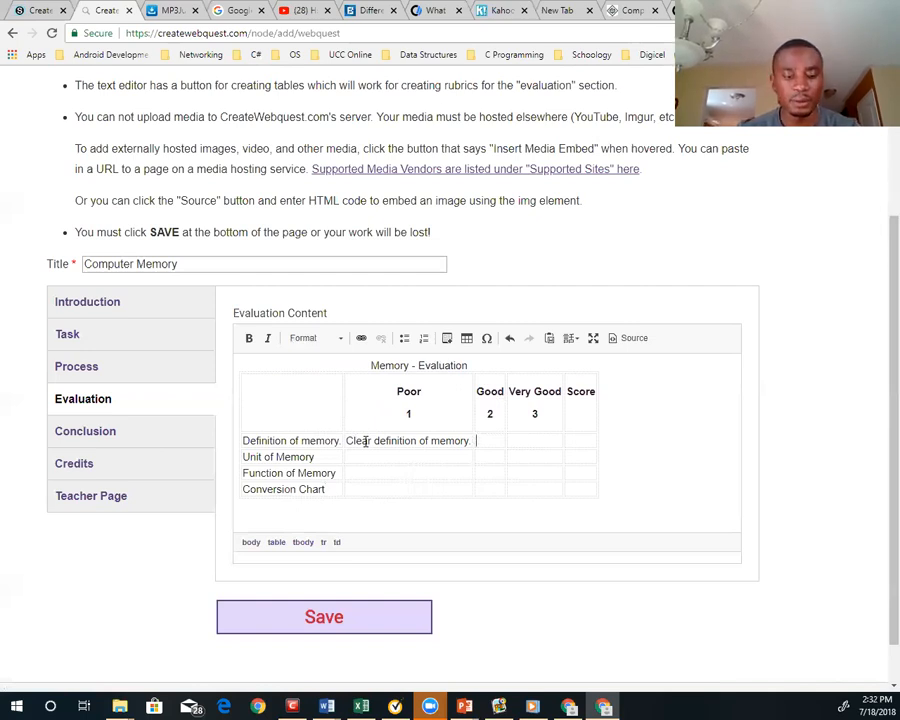
Enter "Clear definition with examples." as the Good description in the "Definition of memory." row
{"action": "type", "text": "C"}
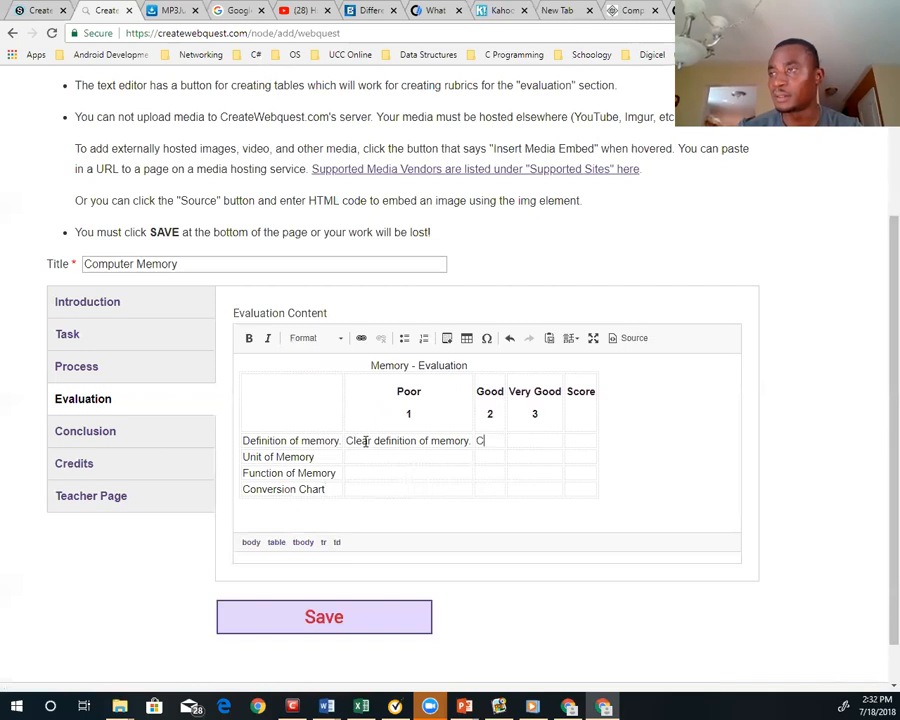
{"action": "type", "text": "lear def"}
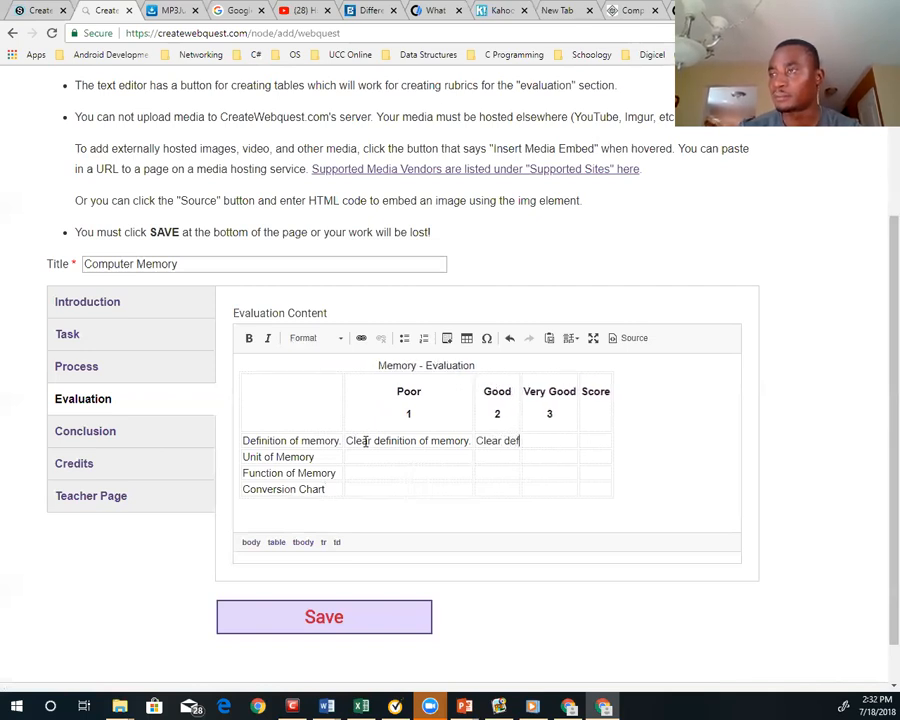
{"action": "type", "text": "intion wi"}
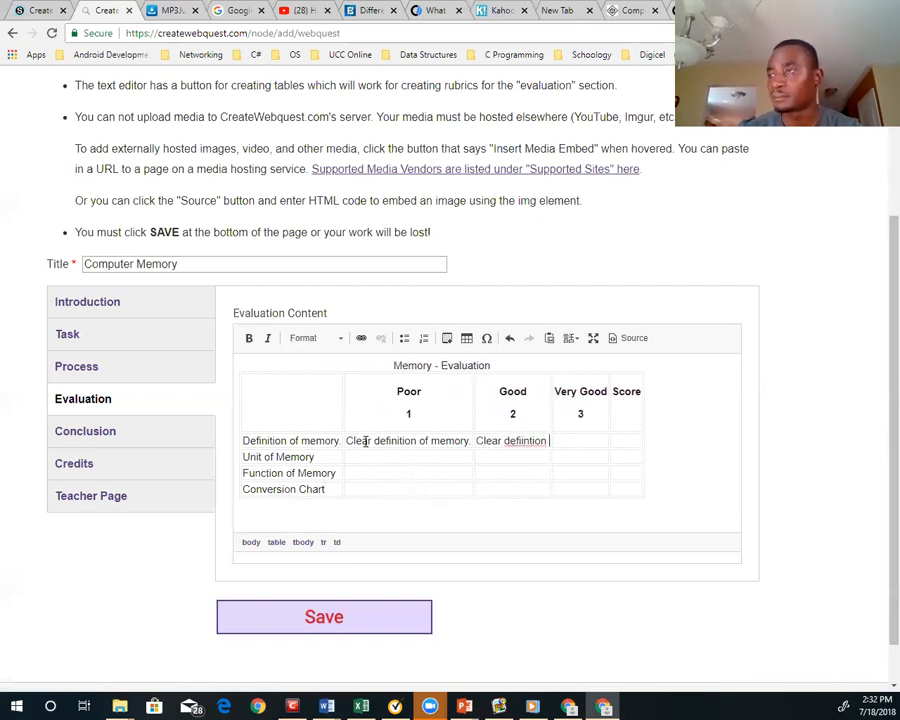
{"action": "key", "text": "BackSpace"}
{"action": "key", "text": "BackSpace"}
{"action": "key", "text": "BackSpace"}
{"action": "key", "text": "BackSpace"}
{"action": "key", "text": "BackSpace"}
{"action": "key", "text": "BackSpace"}
{"action": "key", "text": "BackSpace"}
{"action": "key", "text": "BackSpace"}
{"action": "key", "text": "BackSpace"}
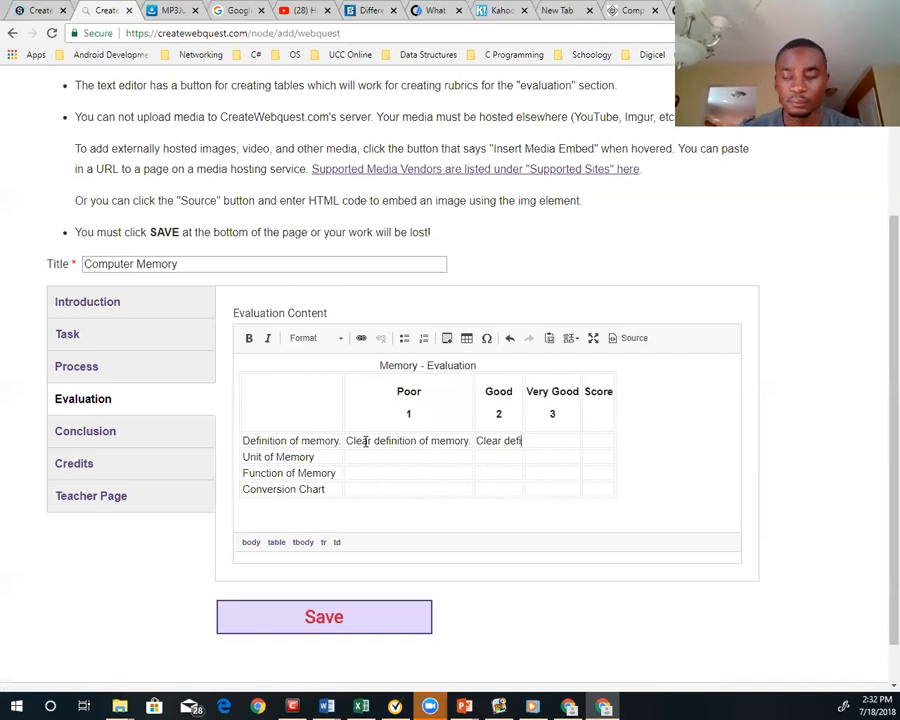
{"action": "type", "text": "nition "}
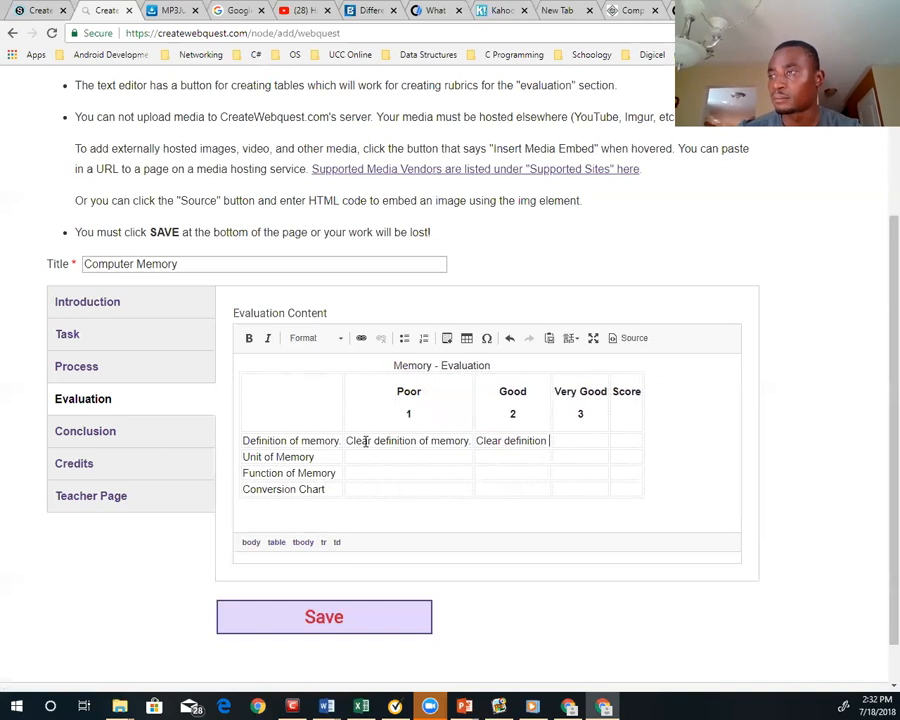
{"action": "type", "text": "with"}
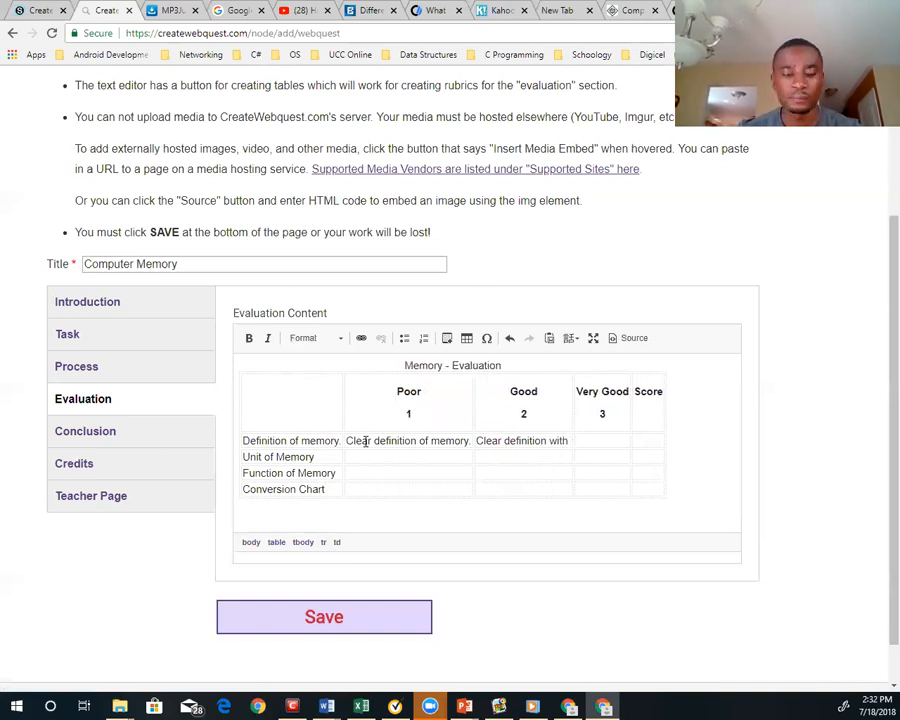
{"action": "type", "text": " example of"}
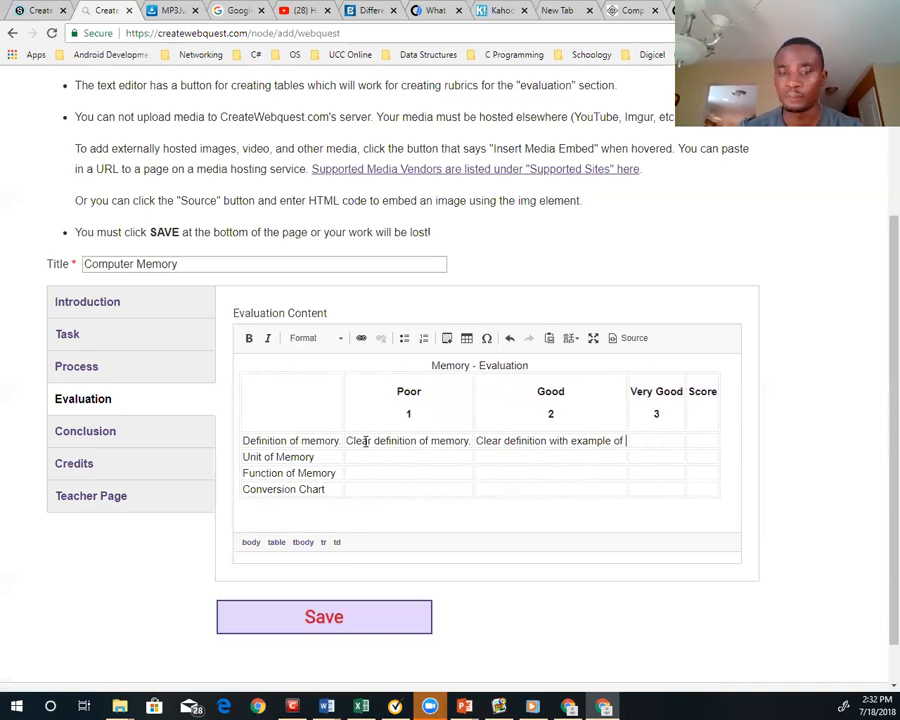
{"action": "key", "text": "BackSpace"}
{"action": "key", "text": "BackSpace"}
{"action": "key", "text": "BackSpace"}
{"action": "key", "text": "BackSpace"}
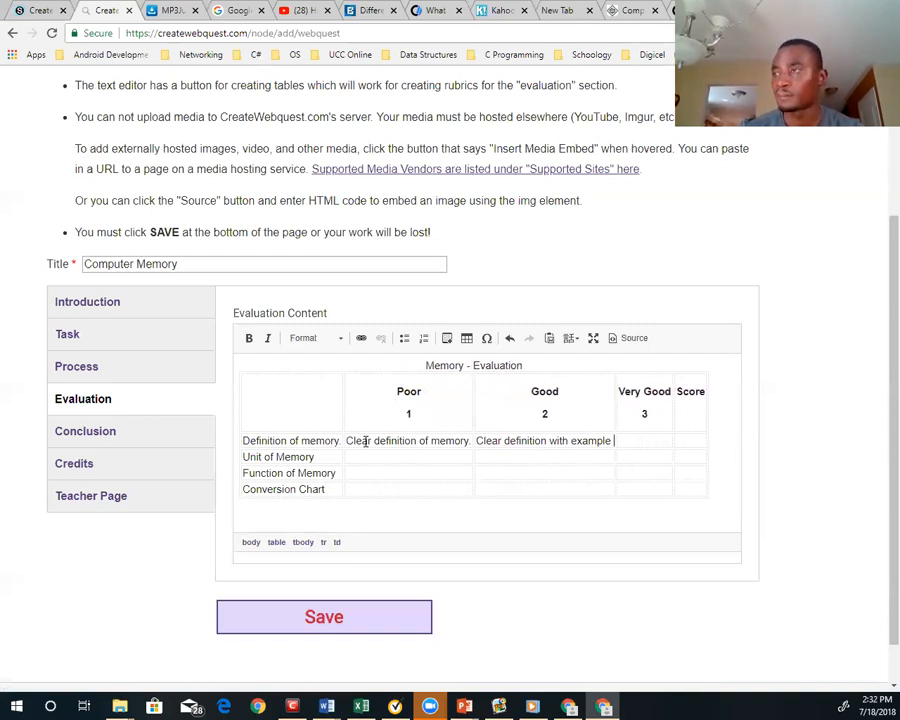
{"action": "type", "text": "s."}
{"action": "key", "text": "Tab"}
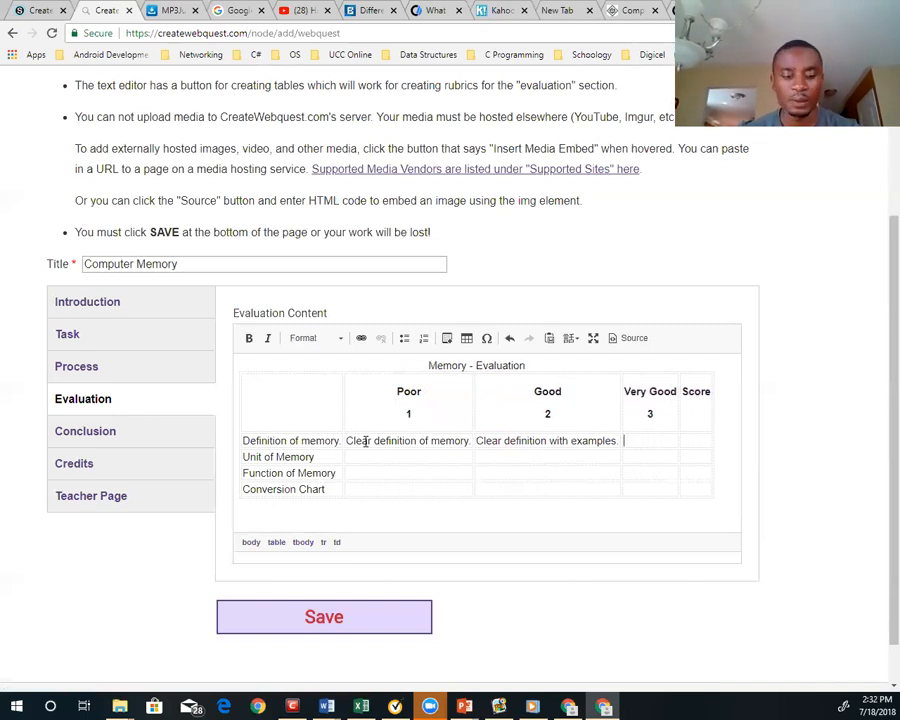
Enter "Clear definition highlighting examples and functions" as the Very Good description in the "Definition of memory." row
{"action": "type", "text": "Clear"}
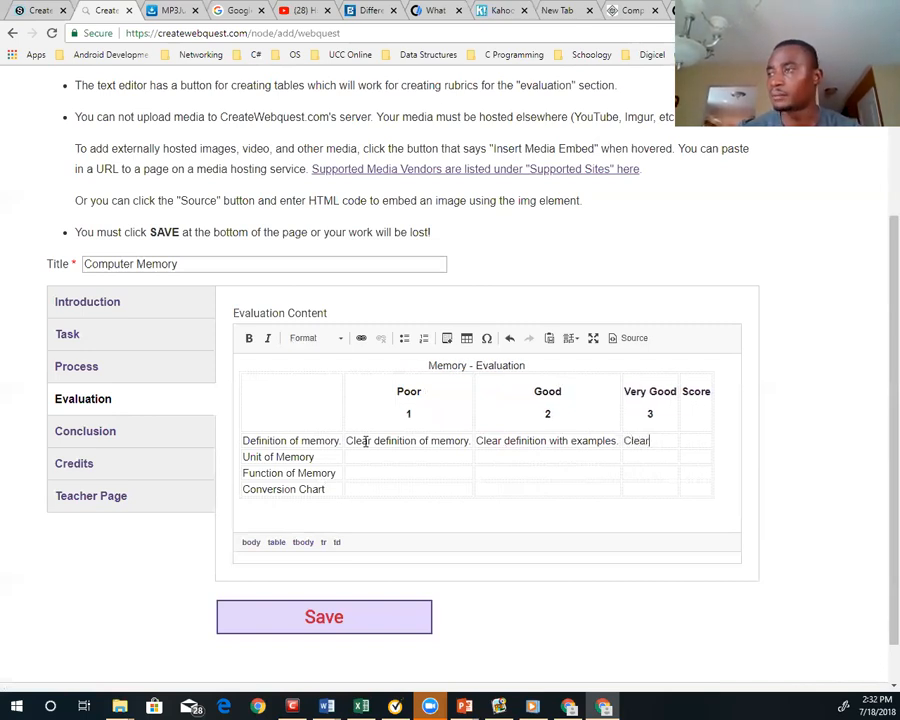
{"action": "type", "text": " defini"}
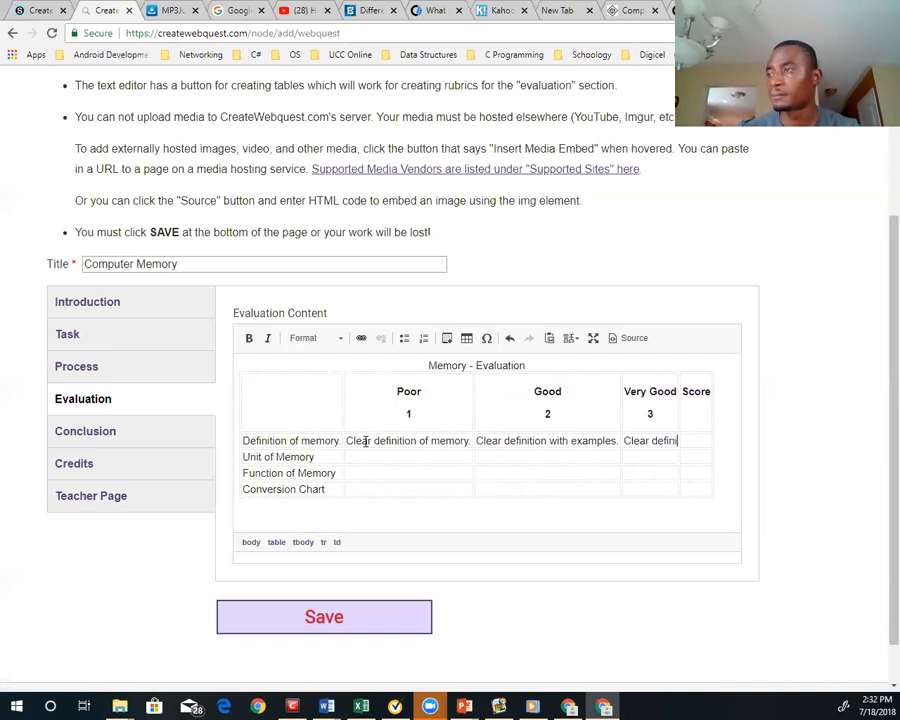
{"action": "type", "text": "tions"}
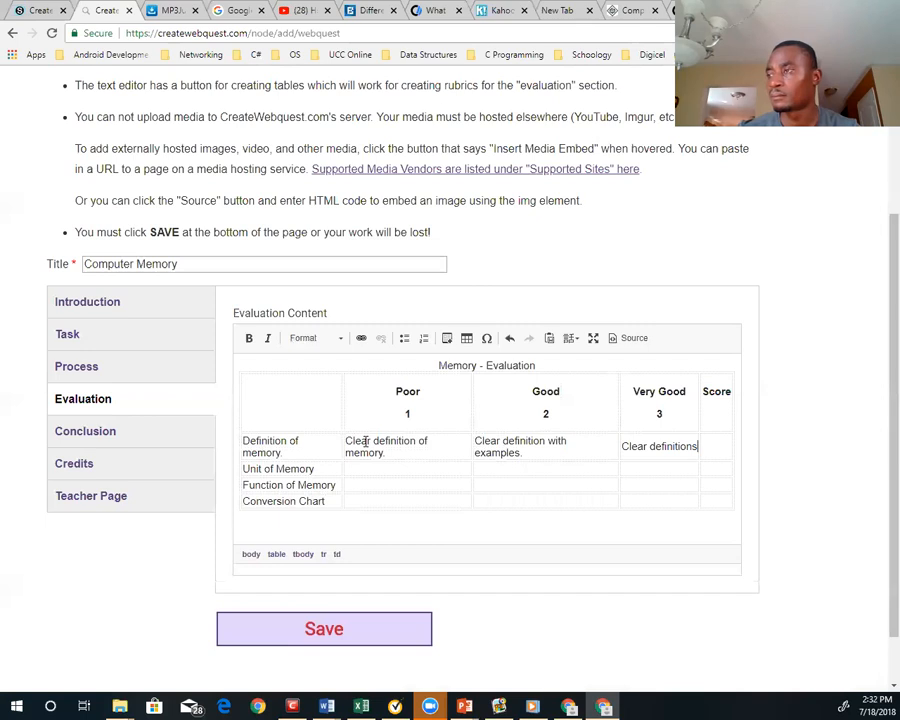
{"action": "key", "text": "BackSpace"}
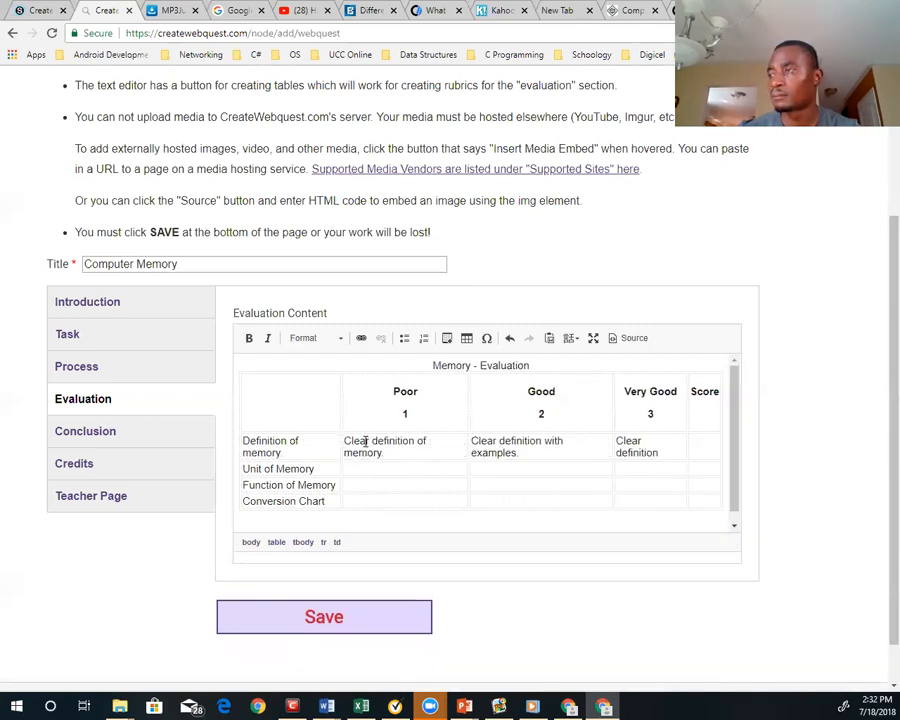
{"action": "type", "text": "hight"}
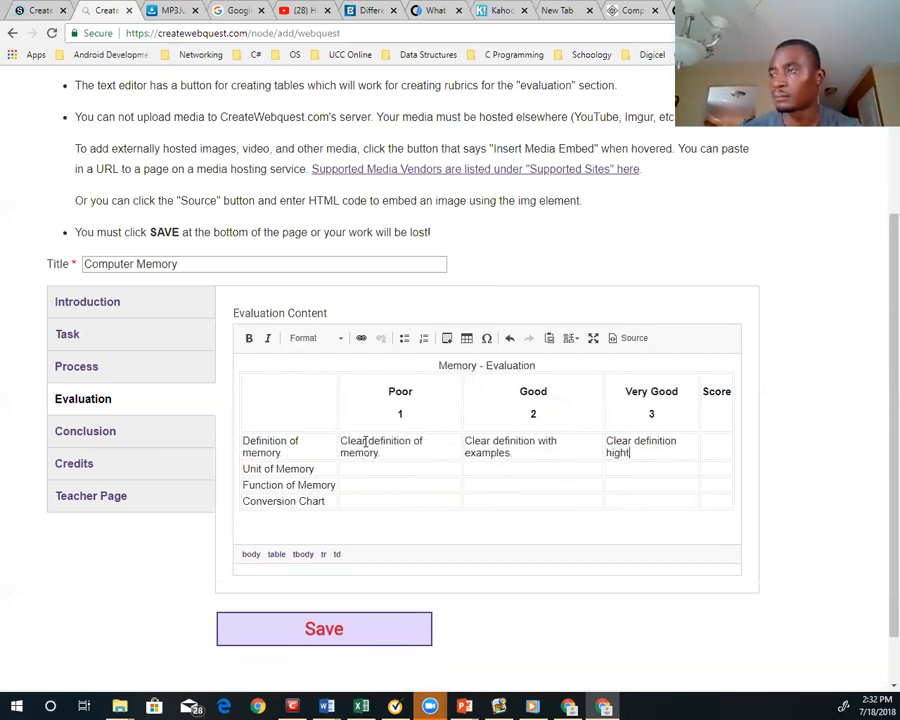
{"action": "key", "text": "BackSpace"}
{"action": "type", "text": "lightin"}
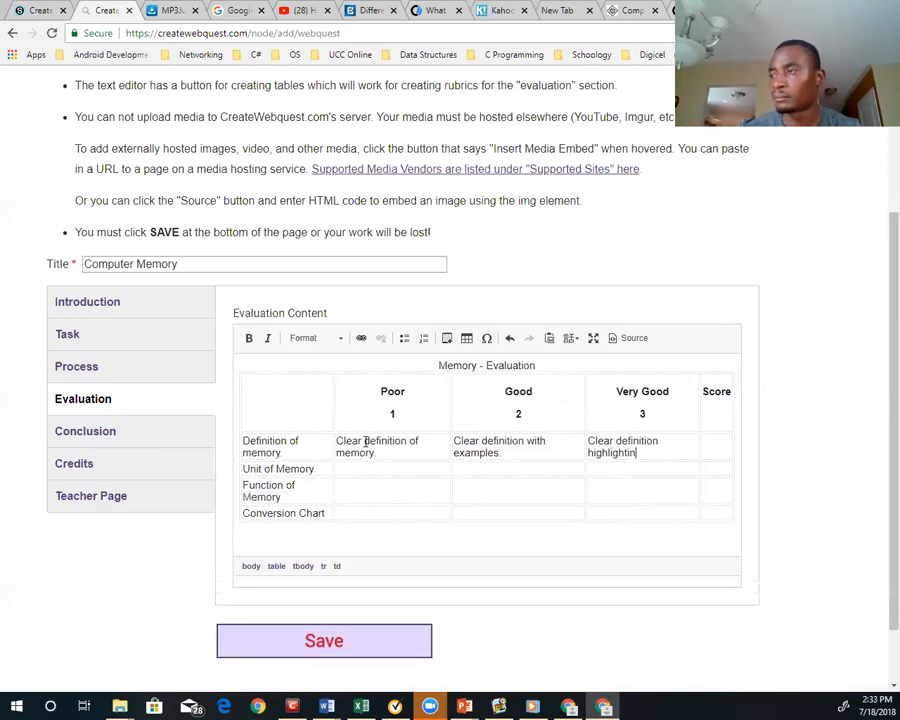
{"action": "type", "text": "g examp"}
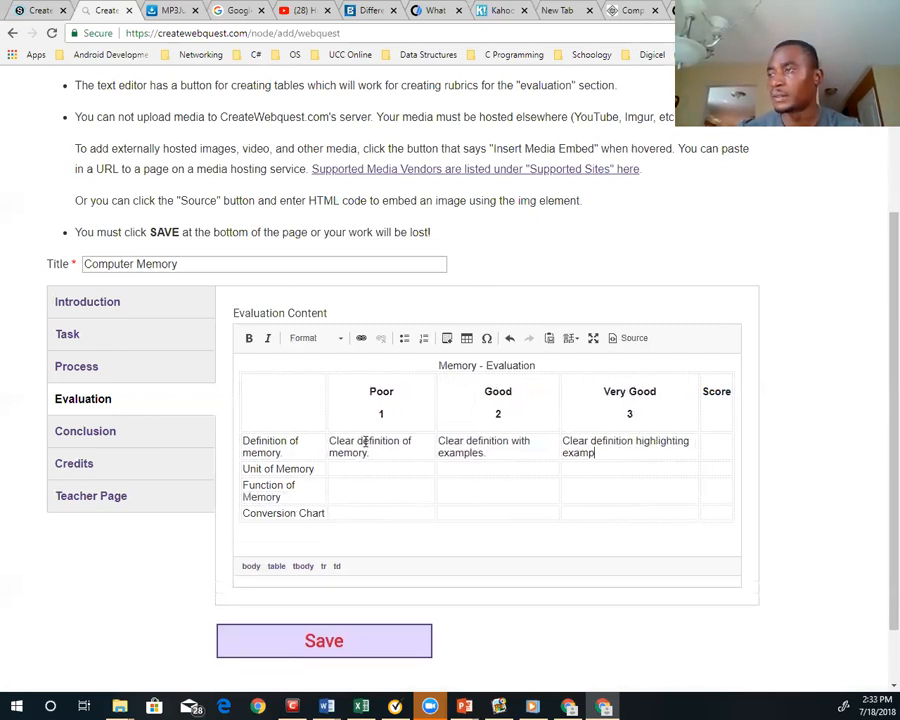
{"action": "type", "text": "les and fu"}
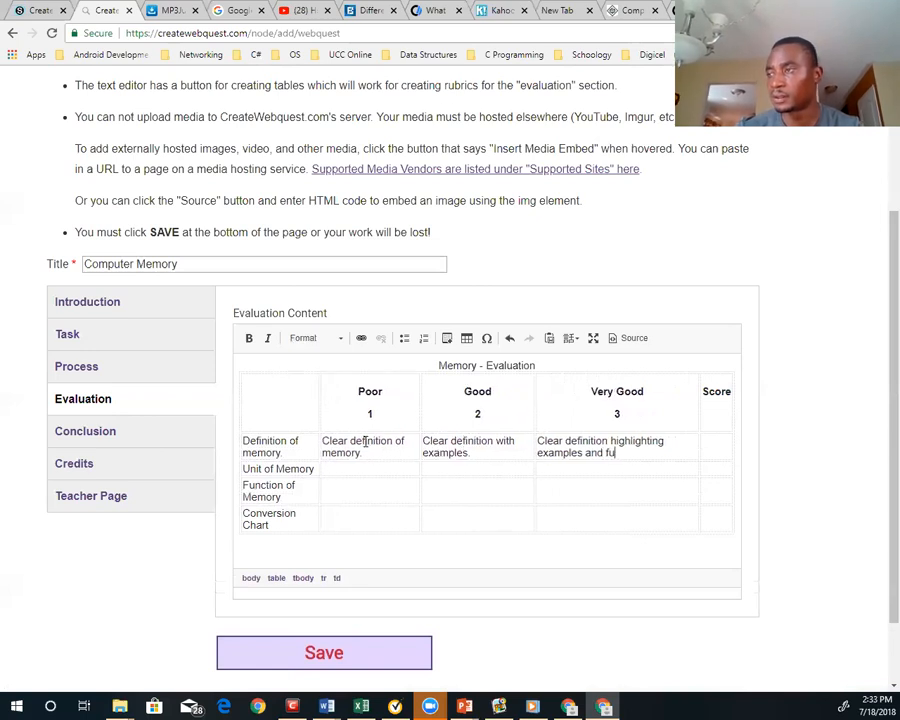
{"action": "type", "text": "nctions"}
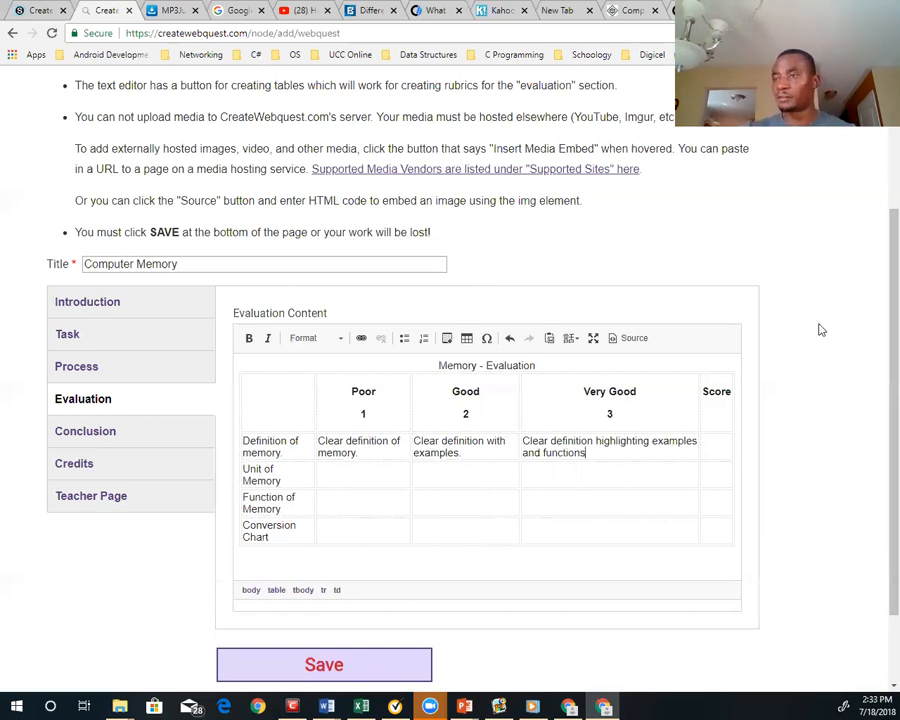
Enter "Only, bit and byte is mentioned" as the Poor description in the "Unit of Memory" row
{"action": "left_click", "coordinate": [350, 473]}
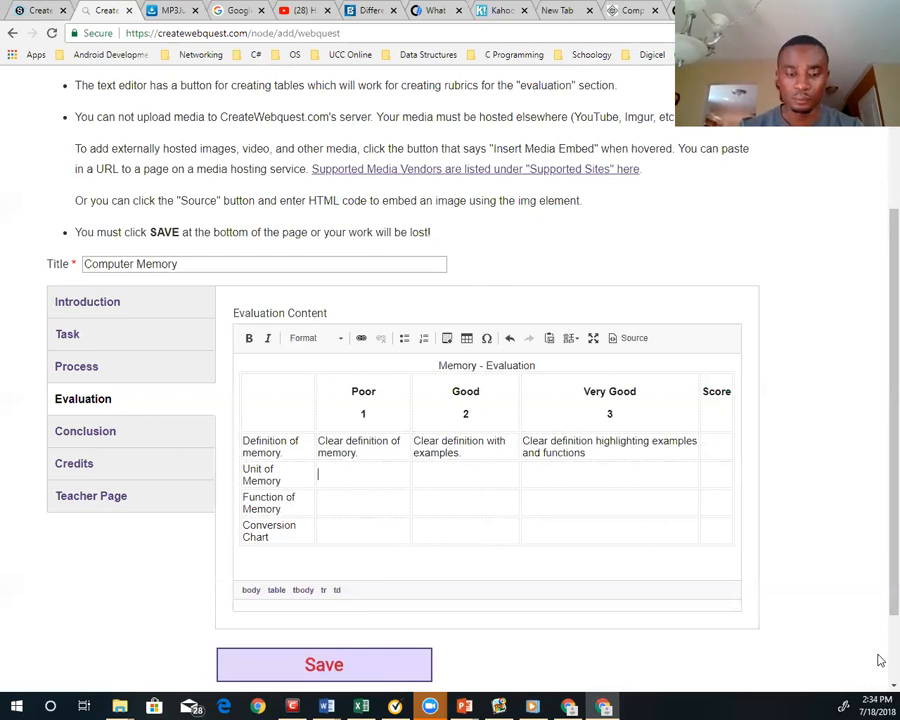
{"action": "type", "text": "Only"}
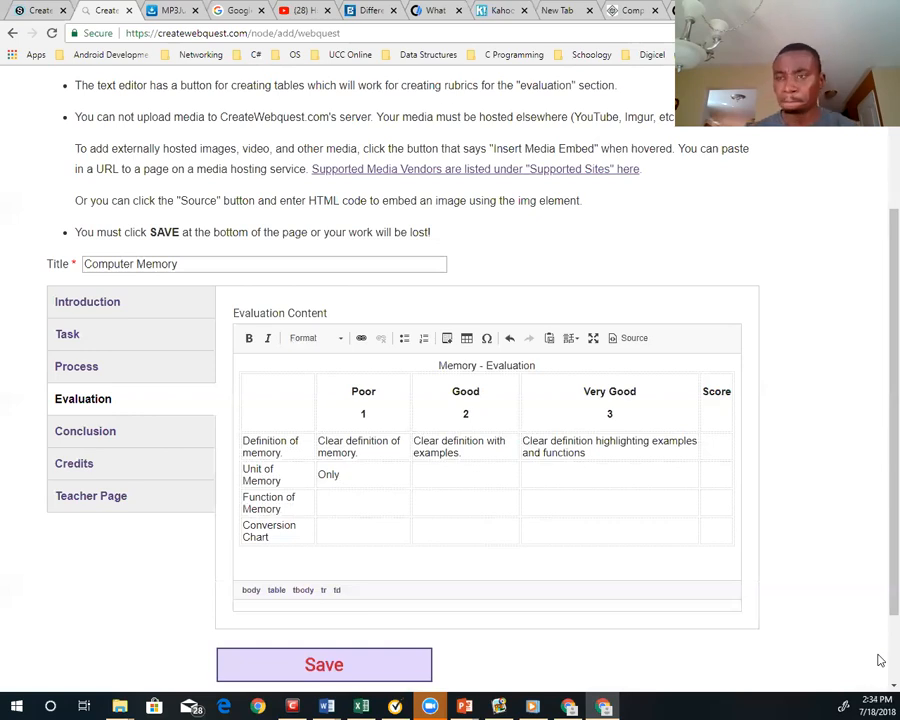
{"action": "type", "text": ", bit and bit"}
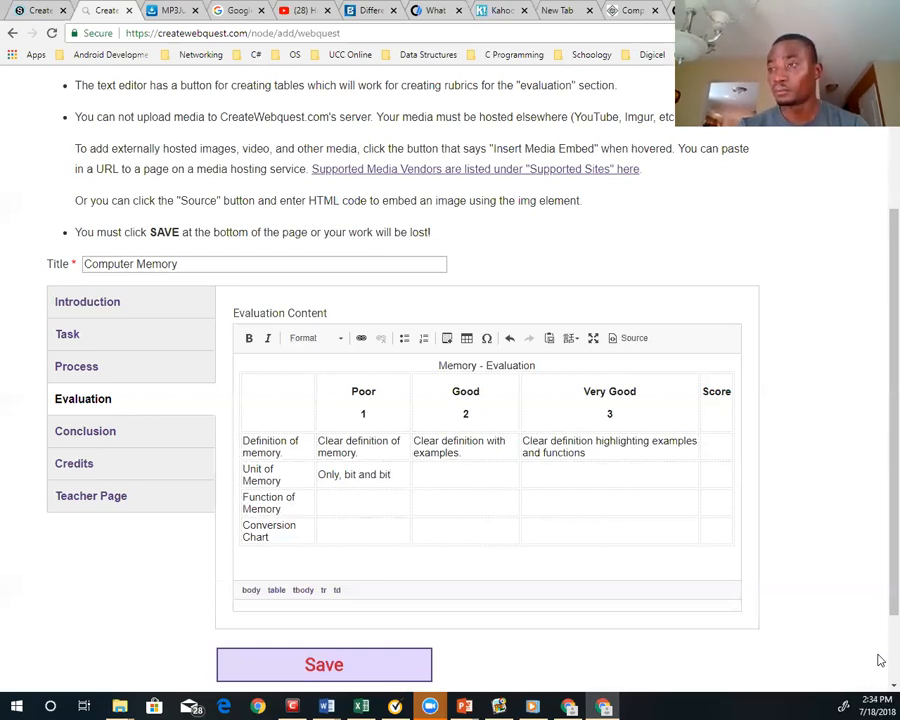
{"action": "key", "text": "BackSpace"}
{"action": "key", "text": "BackSpace"}
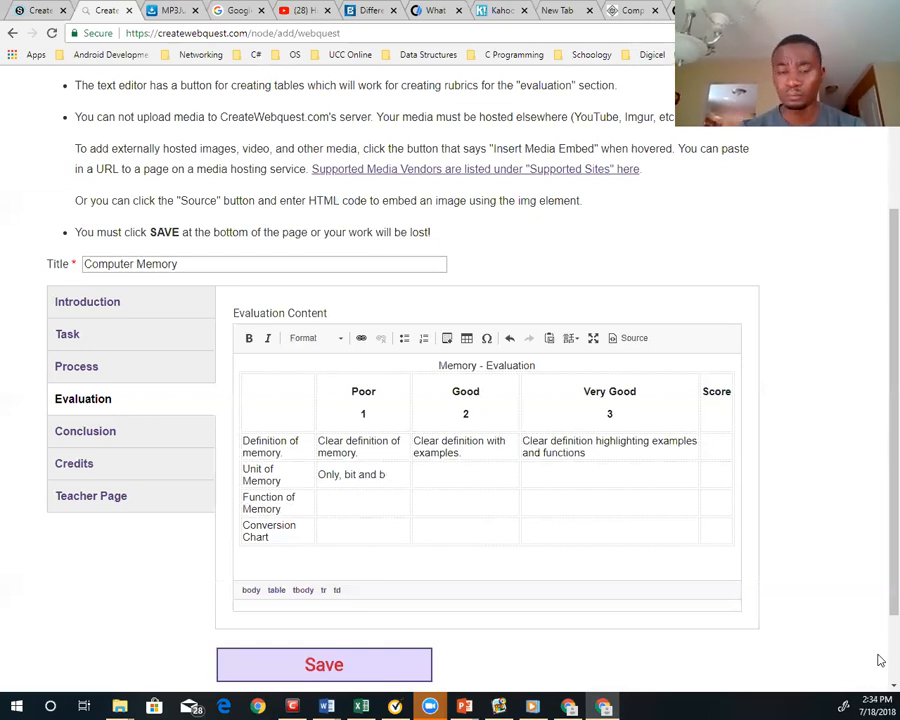
{"action": "type", "text": "yte is em"}
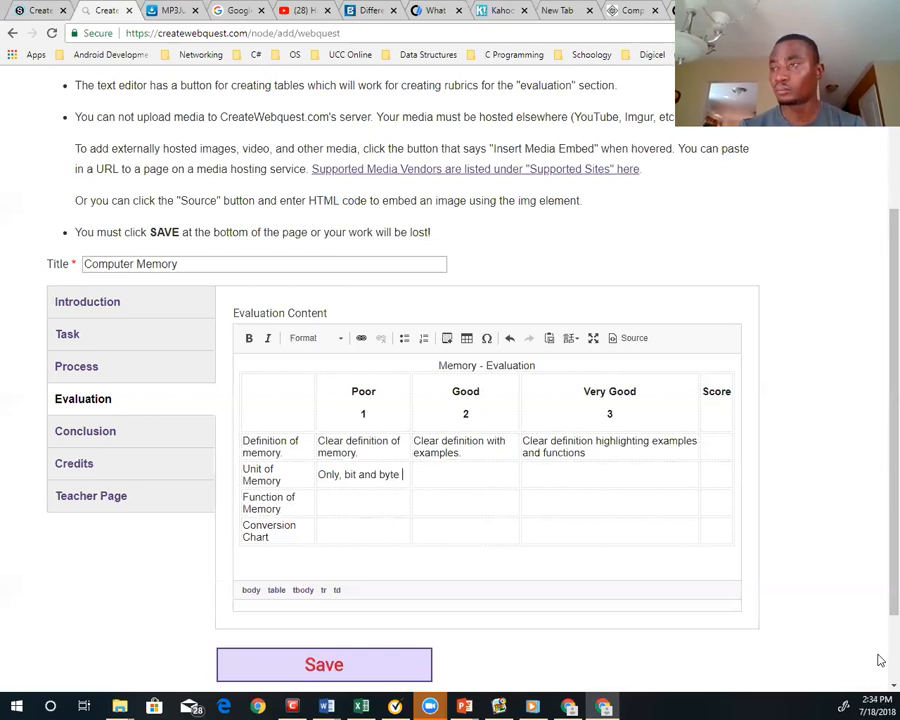
{"action": "key", "text": "BackSpace"}
{"action": "key", "text": "BackSpace"}
{"action": "type", "text": "mem"}
{"action": "key", "text": "BackSpace"}
{"action": "type", "text": "n"}
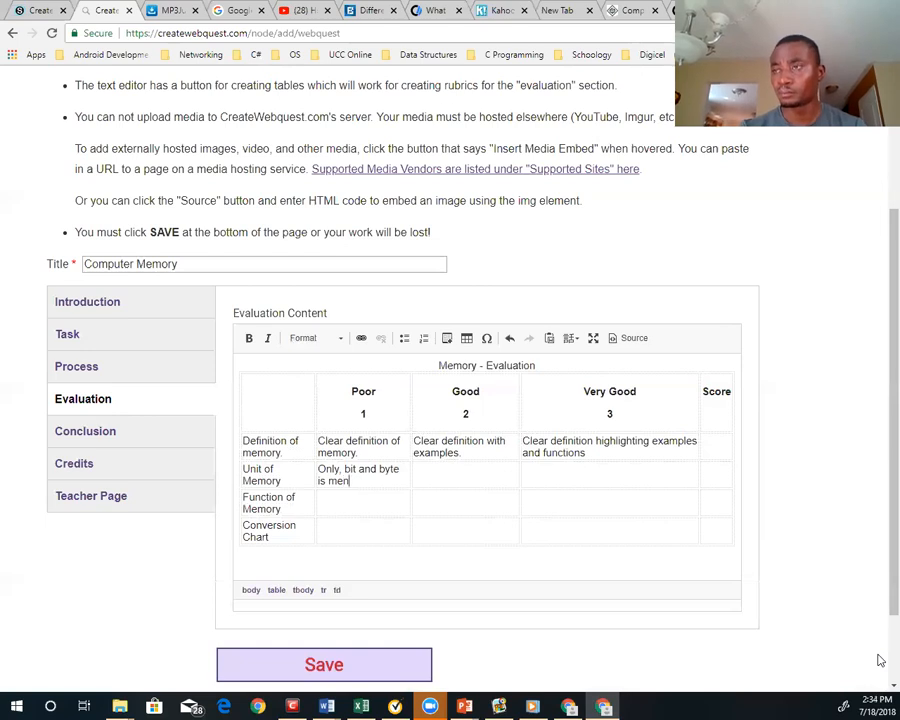
{"action": "type", "text": "tioned"}
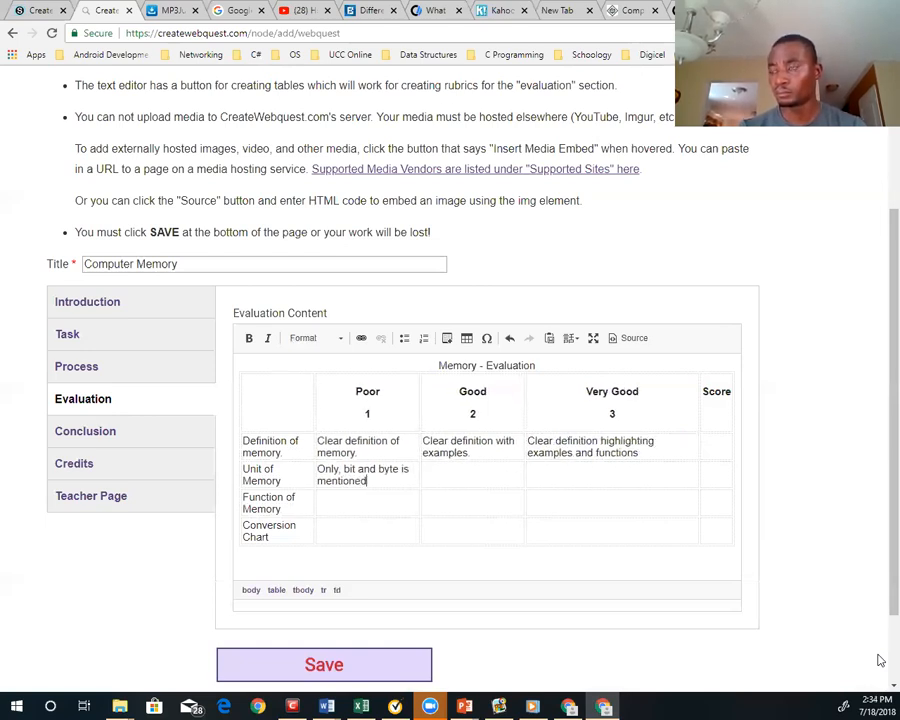
{"action": "key", "text": "Tab"}
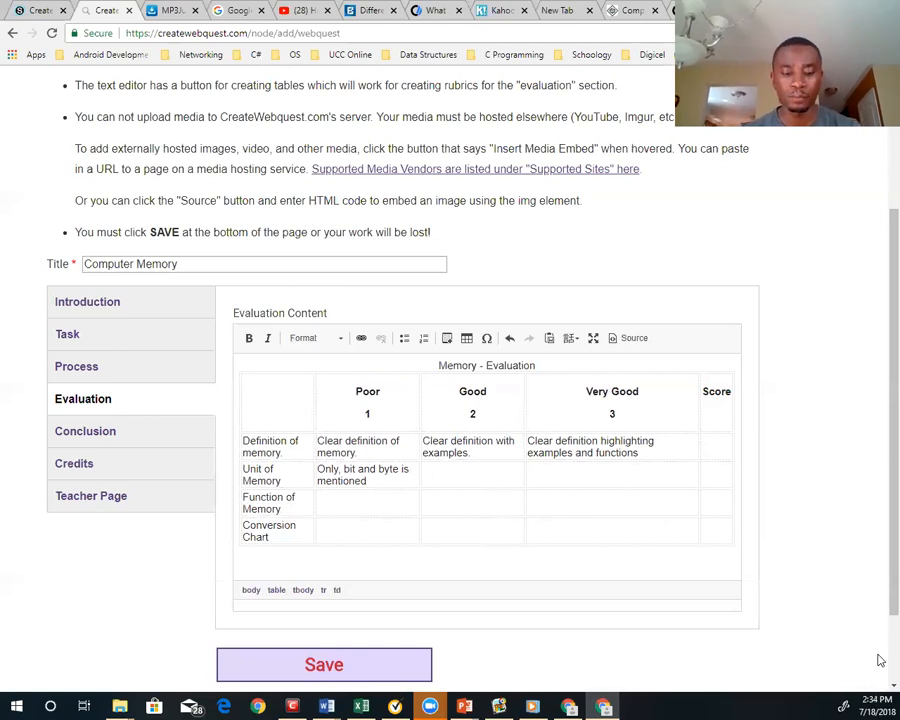
{"action": "type", "text": "Mentioned of b"}
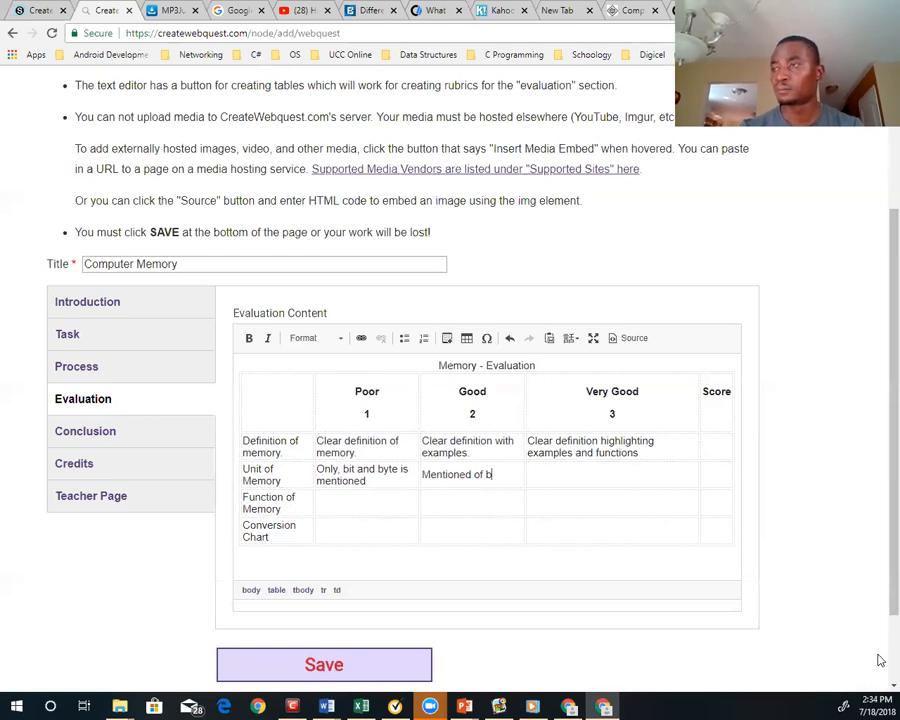
{"action": "key", "text": "BackSpace"}
{"action": "type", "text": "the"}
{"action": "key", "text": "BackSpace"}
{"action": "key", "text": "BackSpace"}
{"action": "key", "text": "BackSpace"}
{"action": "type", "text": "bit"}
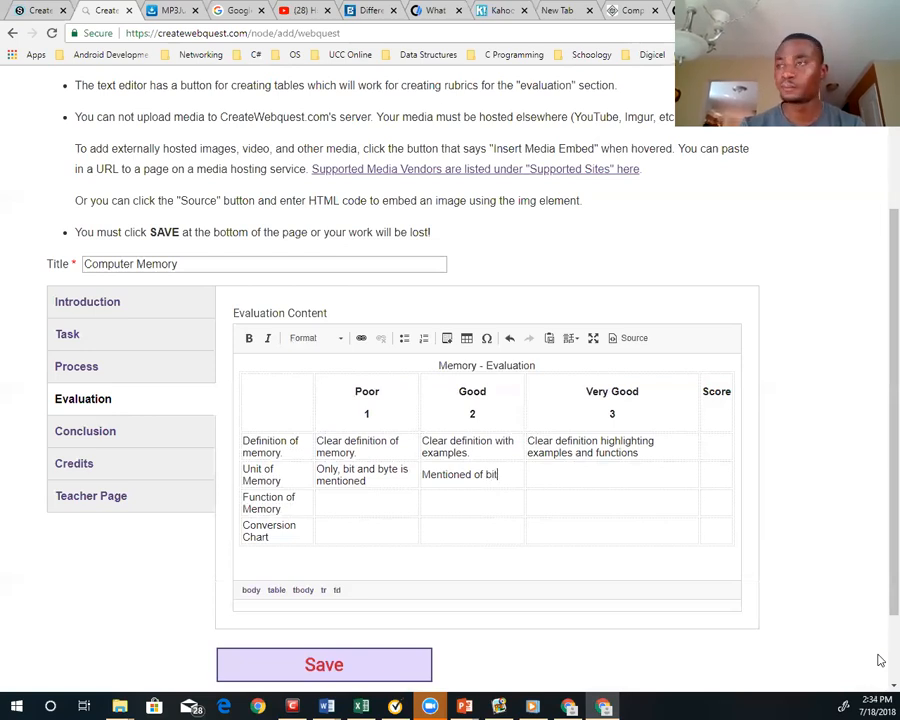
{"action": "type", "text": "s and bi"}
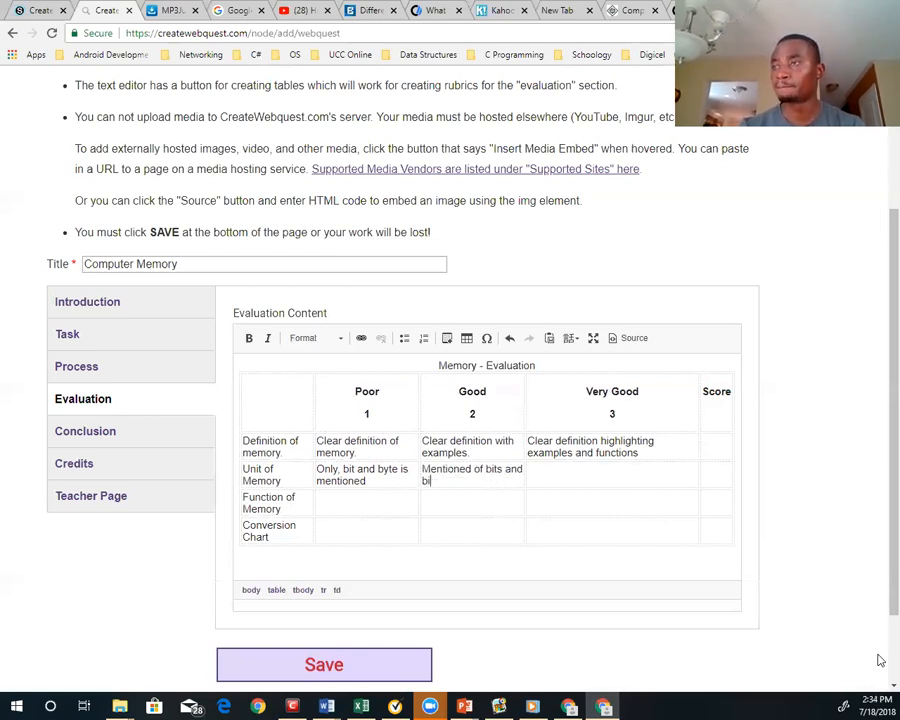
{"action": "key", "text": "BackSpace"}
{"action": "type", "text": "yt"}
{"action": "type", "text": "and"}
{"action": "key", "text": "BackSpace"}
{"action": "key", "text": "BackSpace"}
{"action": "key", "text": "BackSpace"}
{"action": "key", "text": "BackSpace"}
{"action": "key", "text": "BackSpace"}
{"action": "key", "text": "BackSpace"}
{"action": "key", "text": "BackSpace"}
{"action": "key", "text": "BackSpace"}
{"action": "key", "text": "BackSpace"}
{"action": "key", "text": "BackSpace"}
{"action": "key", "text": "BackSpace"}
{"action": "key", "text": "BackSpace"}
{"action": "key", "text": "BackSpace"}
{"action": "key", "text": "BackSpace"}
{"action": "key", "text": "BackSpace"}
{"action": "key", "text": "BackSpace"}
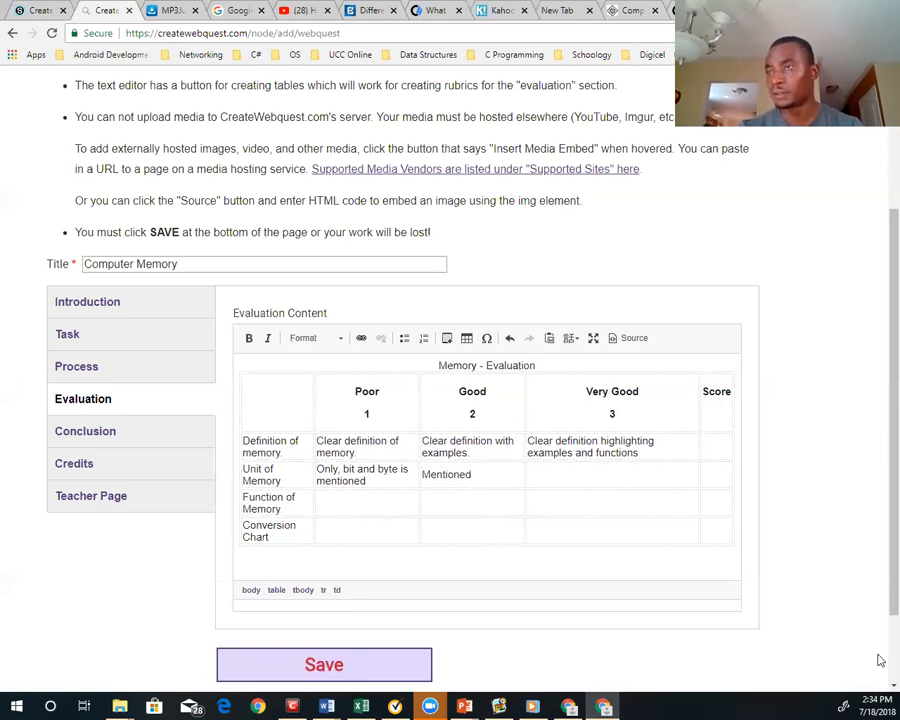
{"action": "key", "text": "BackSpace"}
{"action": "key", "text": "BackSpace"}
{"action": "key", "text": "BackSpace"}
{"action": "key", "text": "BackSpace"}
{"action": "key", "text": "BackSpace"}
{"action": "key", "text": "BackSpace"}
{"action": "key", "text": "BackSpace"}
{"action": "key", "text": "BackSpace"}
{"action": "key", "text": "BackSpace"}
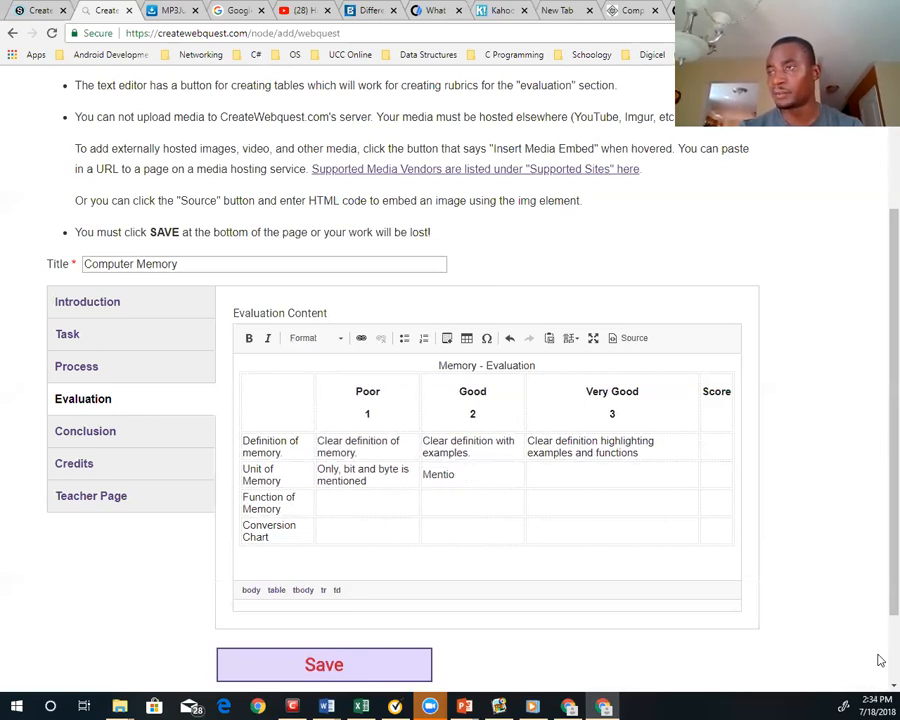
Enter "Bit, and the amount of bits that makes a byte." as the Good description in the "Unit of Memory" row
{"action": "type", "text": "Bib"}
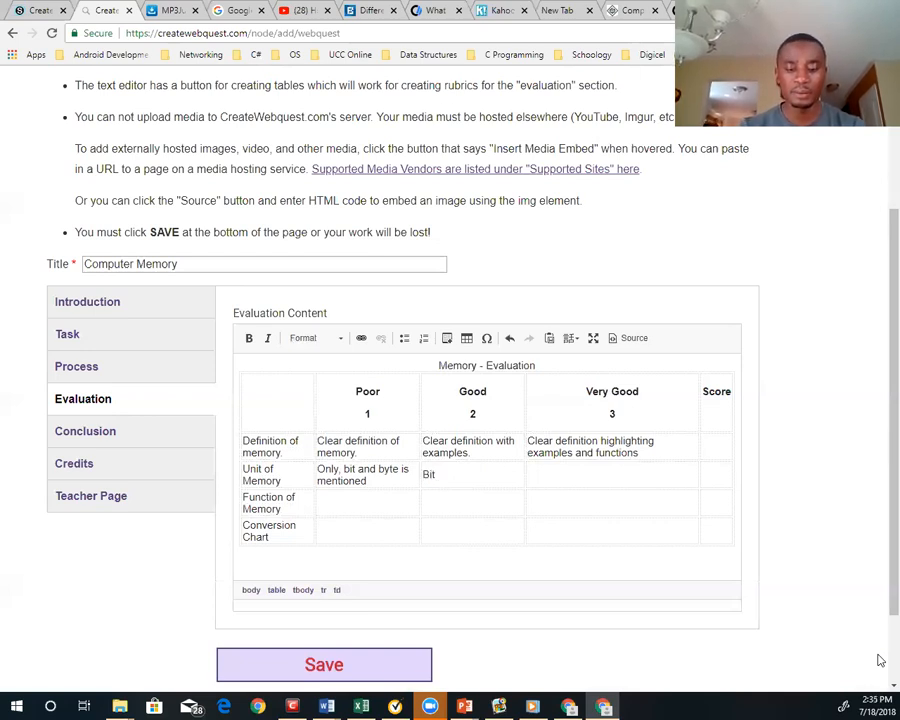
{"action": "type", "text": ", and the amount"}
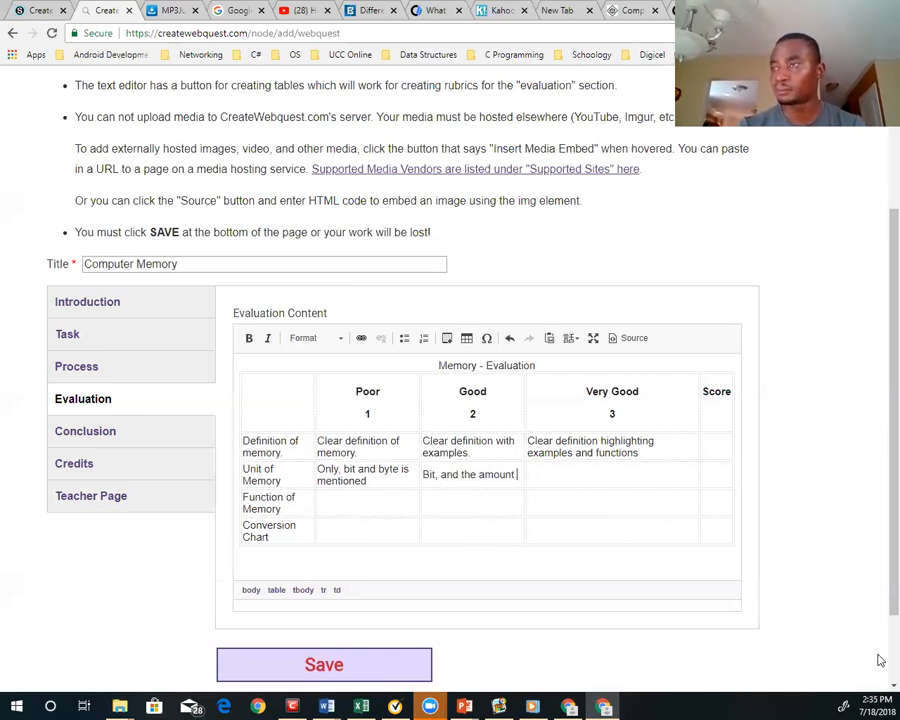
{"action": "type", "text": " of bits that make s a"}
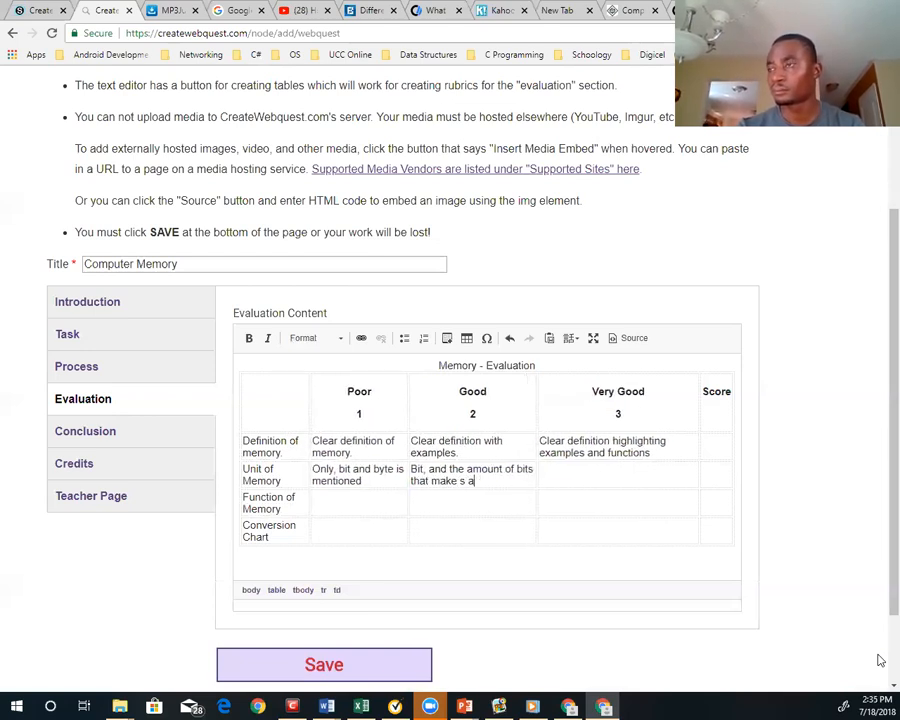
{"action": "key", "text": "BackSpace"}
{"action": "key", "text": "BackSpace"}
{"action": "key", "text": "BackSpace"}
{"action": "key", "text": "BackSpace"}
{"action": "type", "text": "s a byte"}
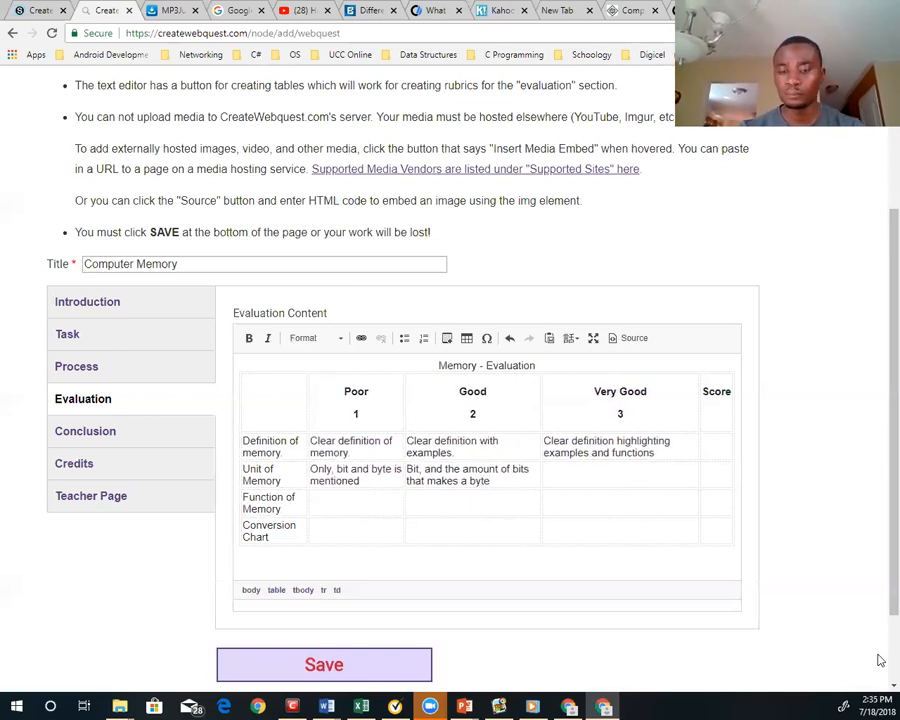
{"action": "type", "text": "."}
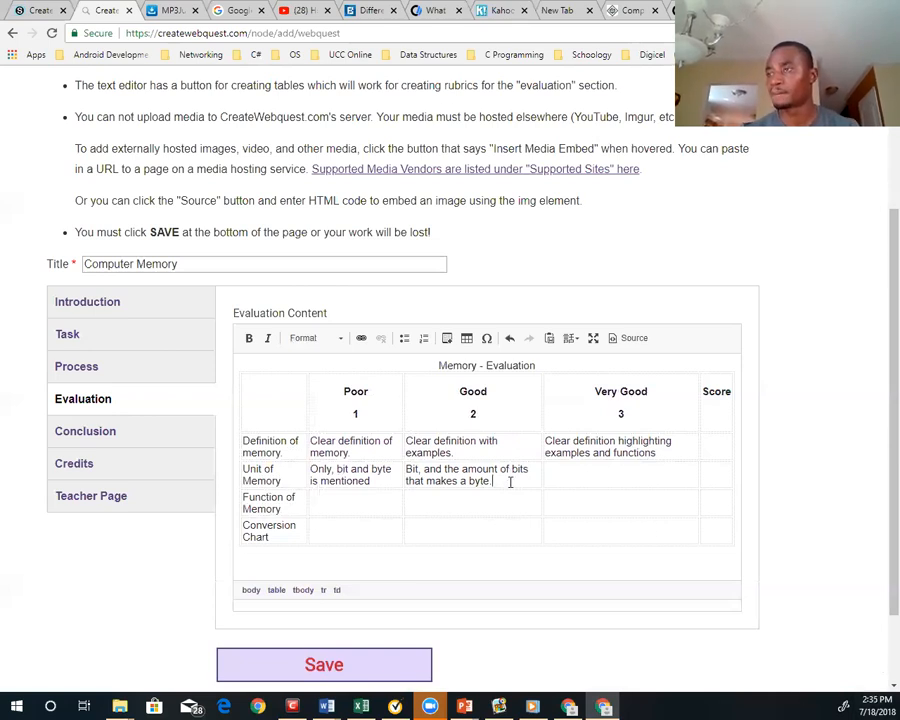
Copy the Good description of the "Unit of Memory" row into its Very Good cell
{"action": "key", "text": "shift+Up"}
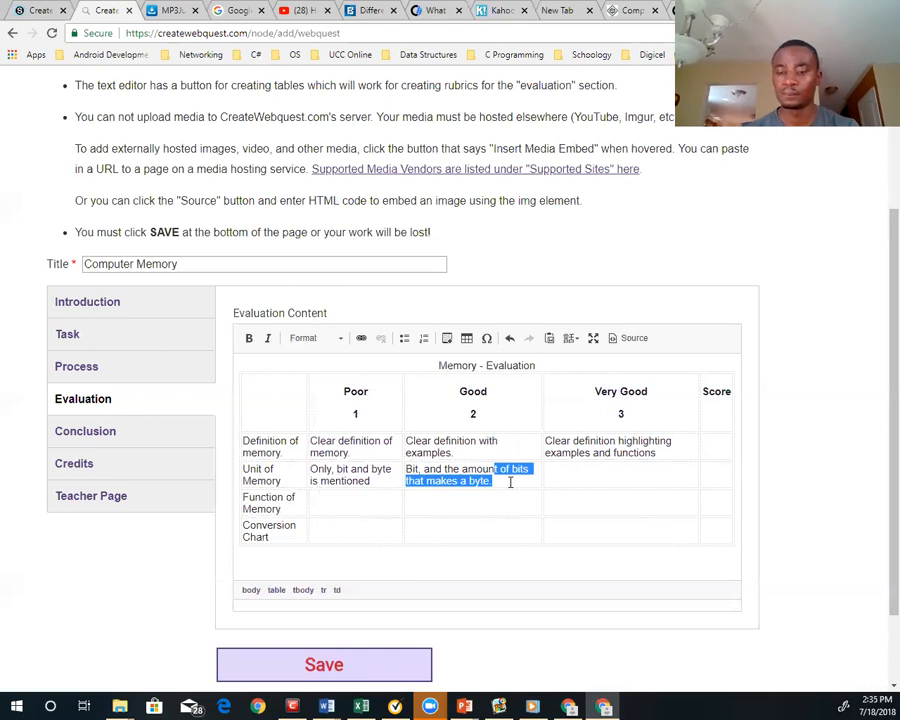
{"action": "key", "text": "shift+Up"}
{"action": "key", "text": "ctrl+c"}
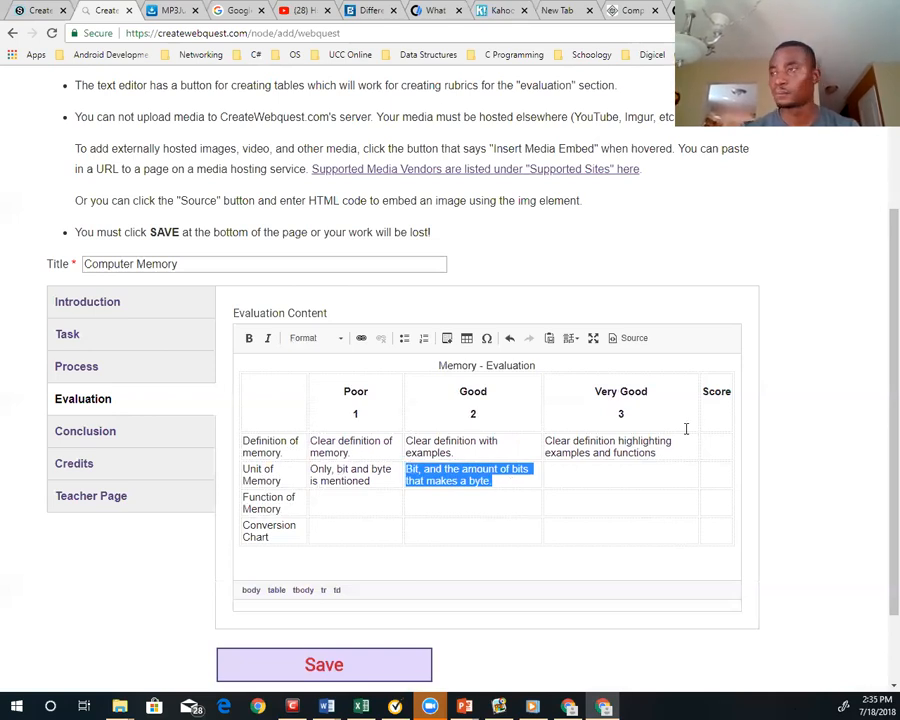
{"action": "left_click", "coordinate": [583, 475]}
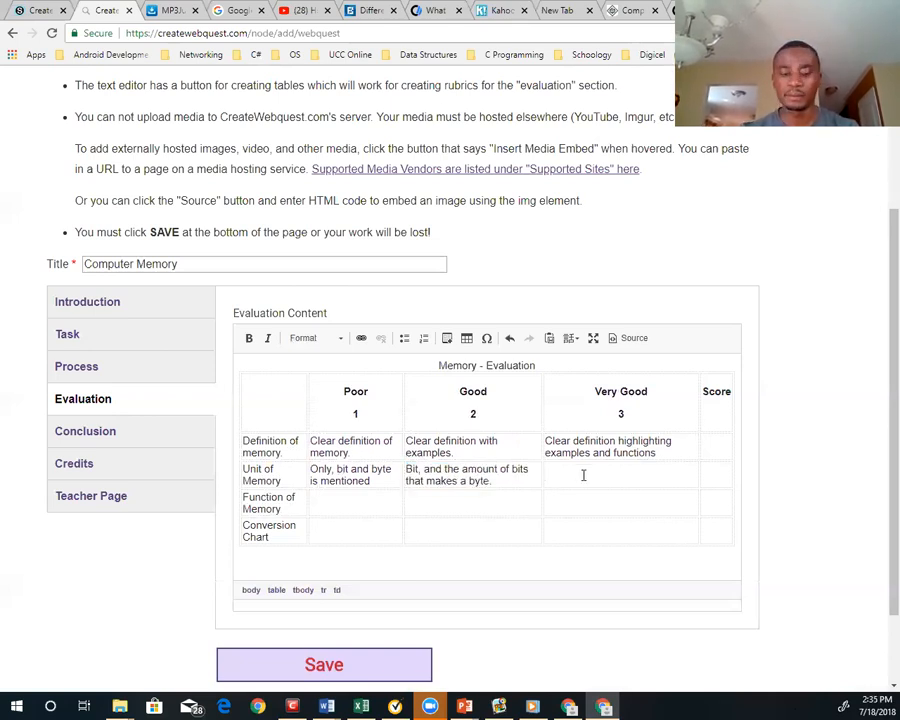
{"action": "key", "text": "ctrl+v"}
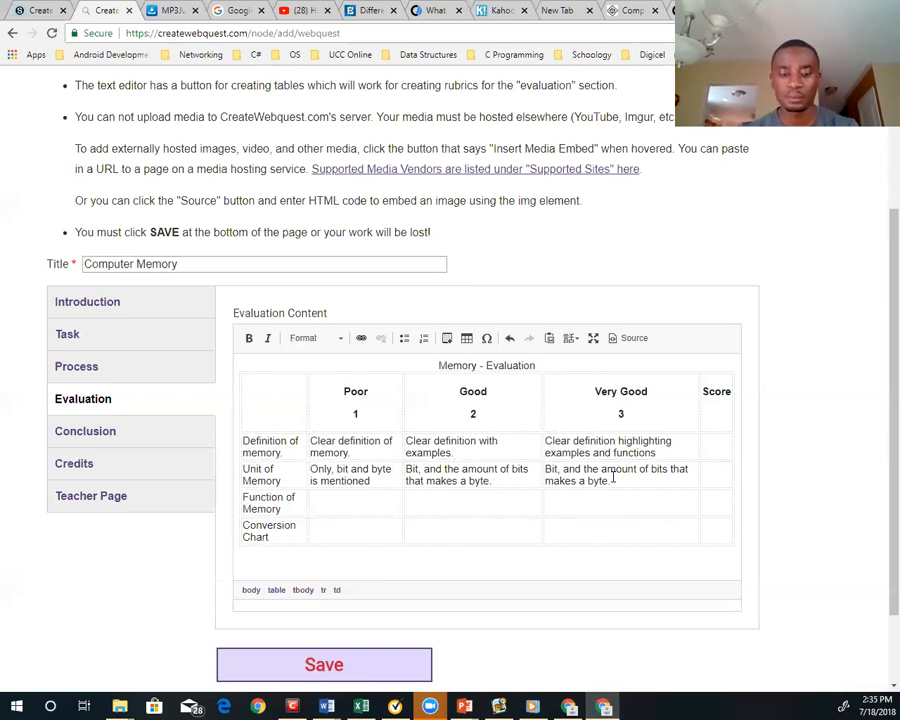
Extend the Very Good description in the "Unit of Memory" row with "and reference to the use of appropriate units" in place of the final period
{"action": "type", "text": "and reference to"}
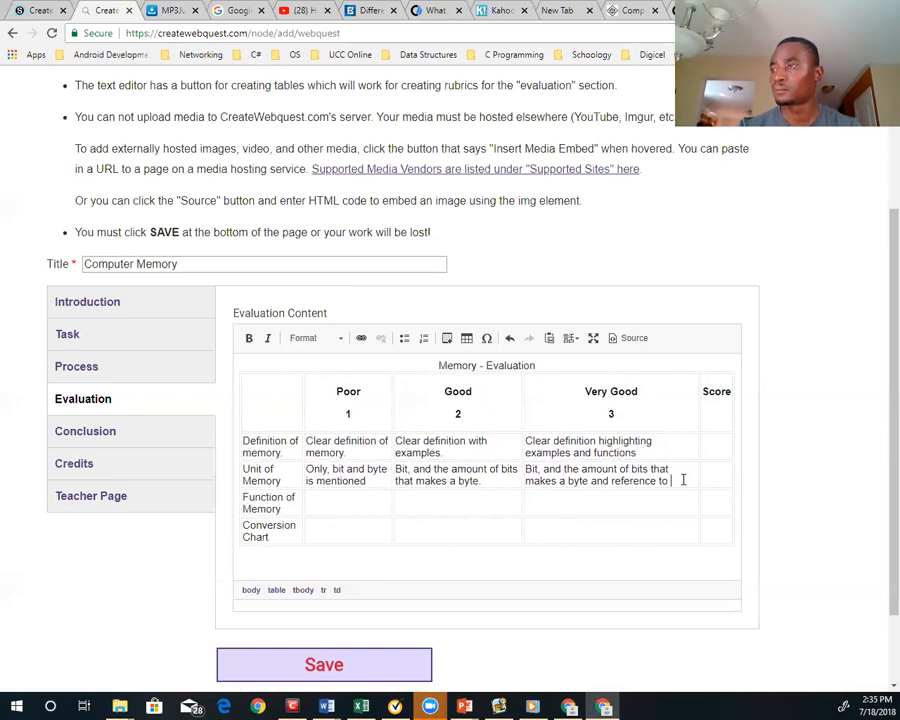
{"action": "type", "text": "the "}
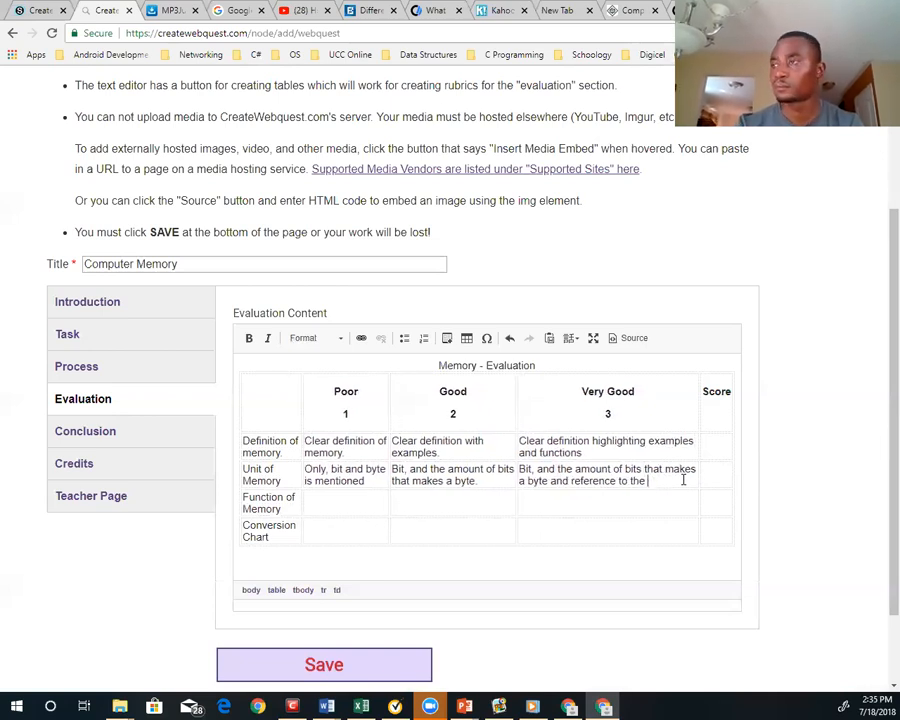
{"action": "type", "text": "use "}
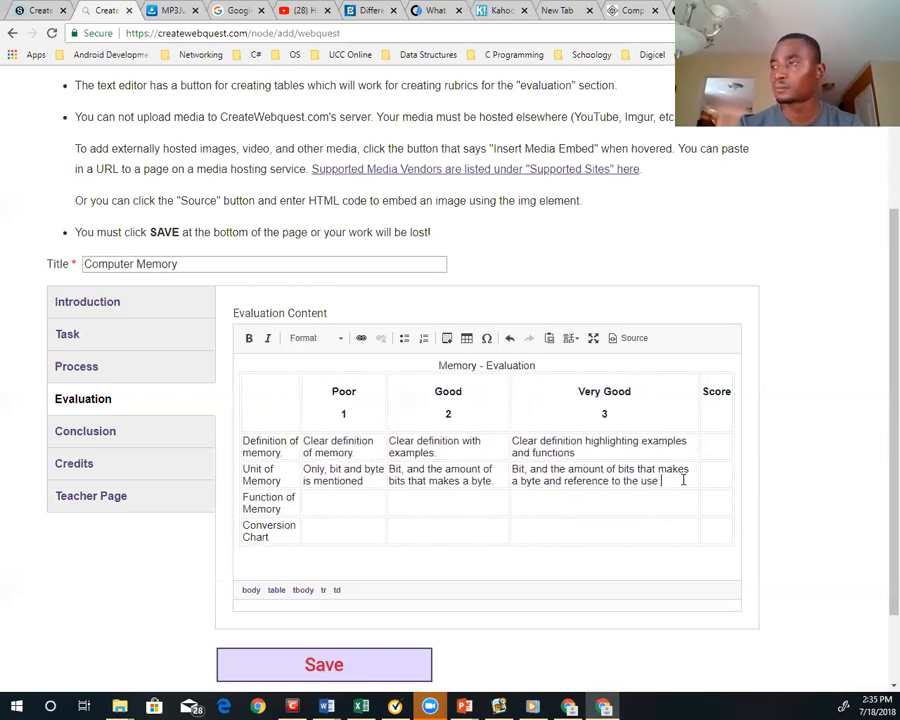
{"action": "type", "text": "of appr"}
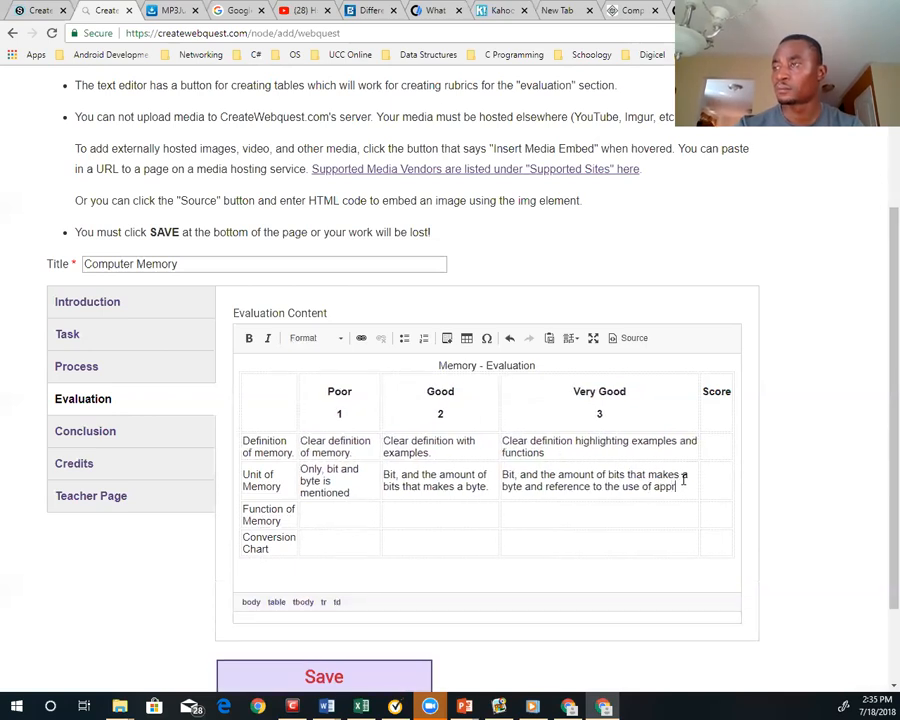
{"action": "type", "text": "opriate un"}
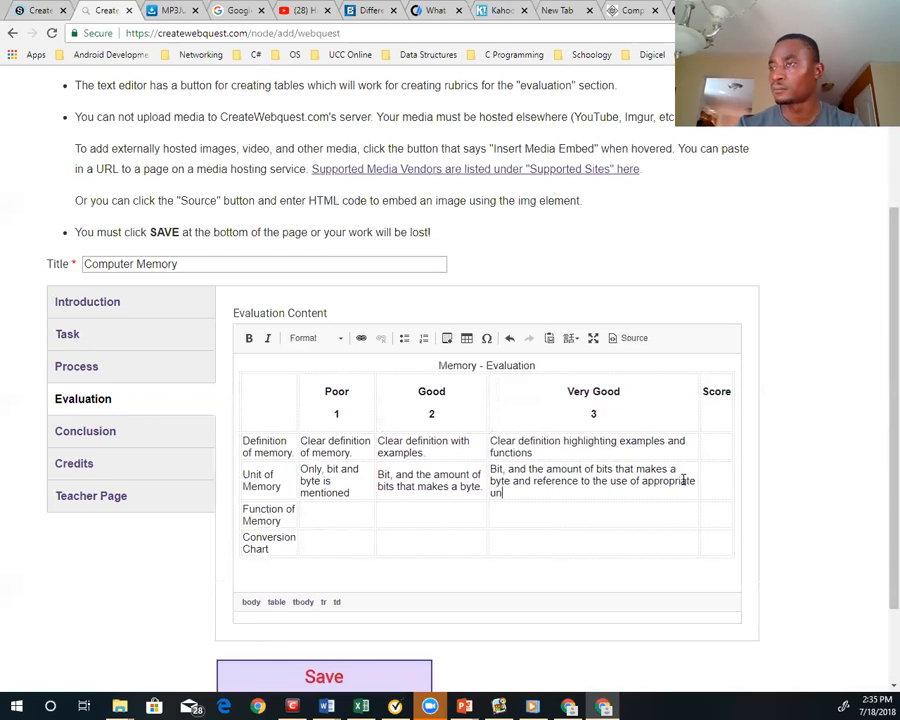
{"action": "type", "text": "its"}
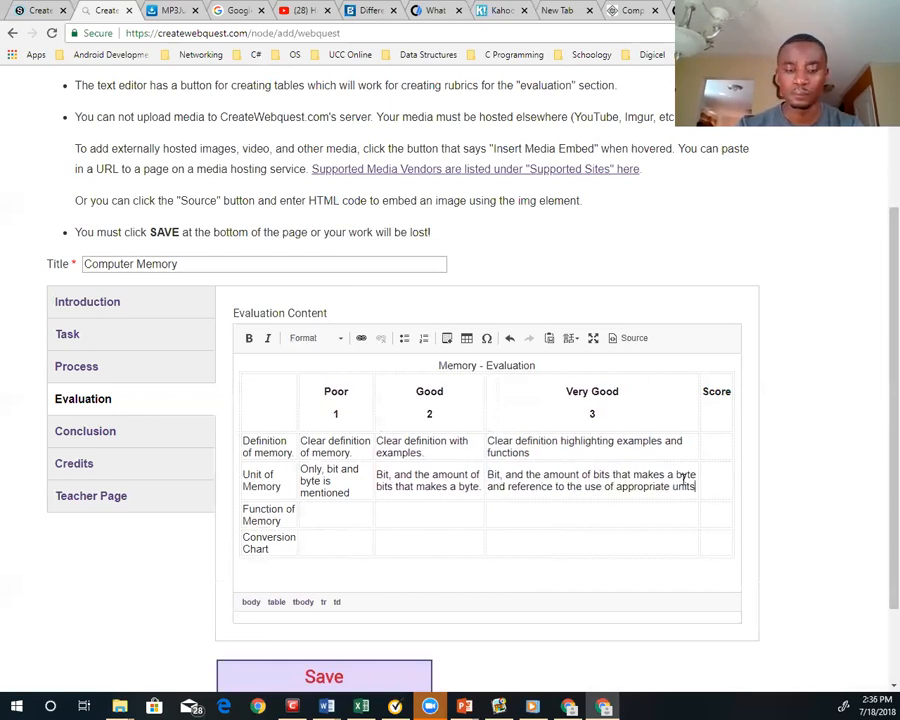
{"action": "type", "text": "; ex"}
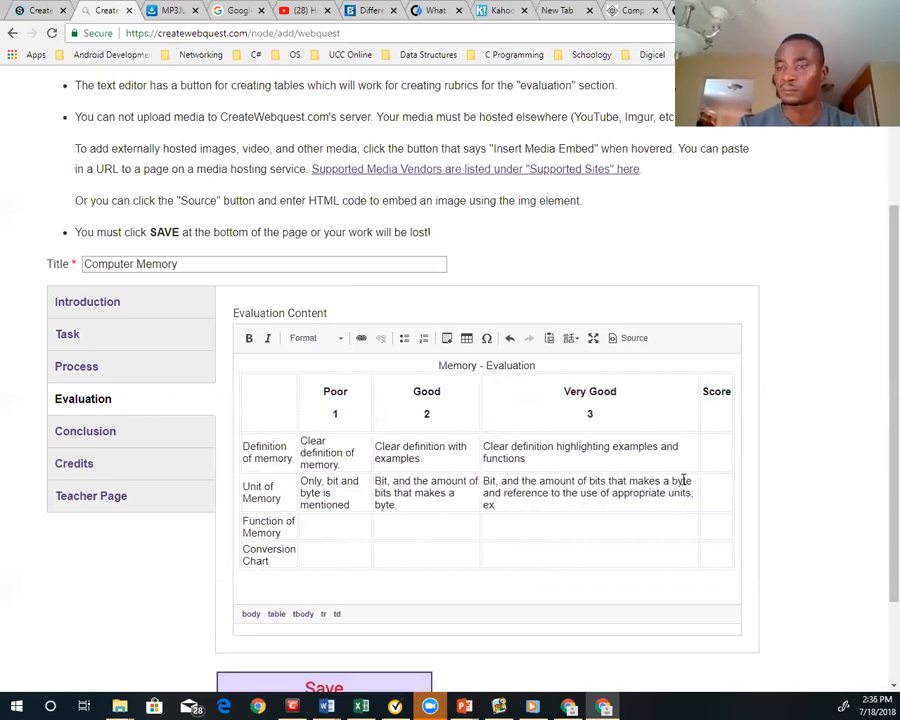
Append the example "; eg. the use of GB for hard drive, MB for floppy disk etc." to the "Unit of Memory" row's Very Good description
{"action": "key", "text": "BackSpace"}
{"action": "type", "text": "g. the use of"}
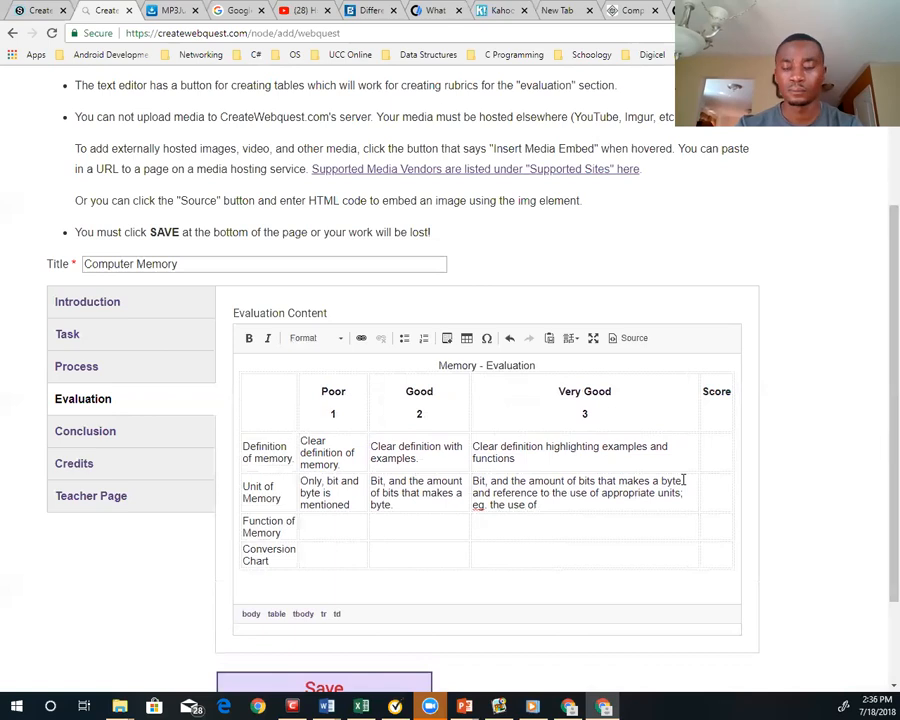
{"action": "type", "text": " GB for "}
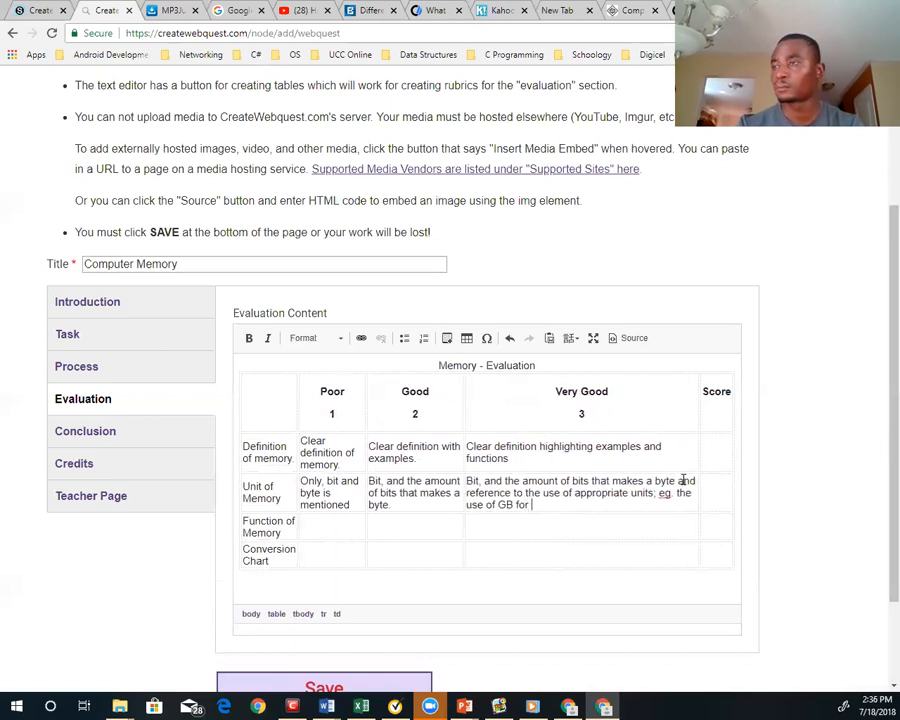
{"action": "type", "text": "hard d"}
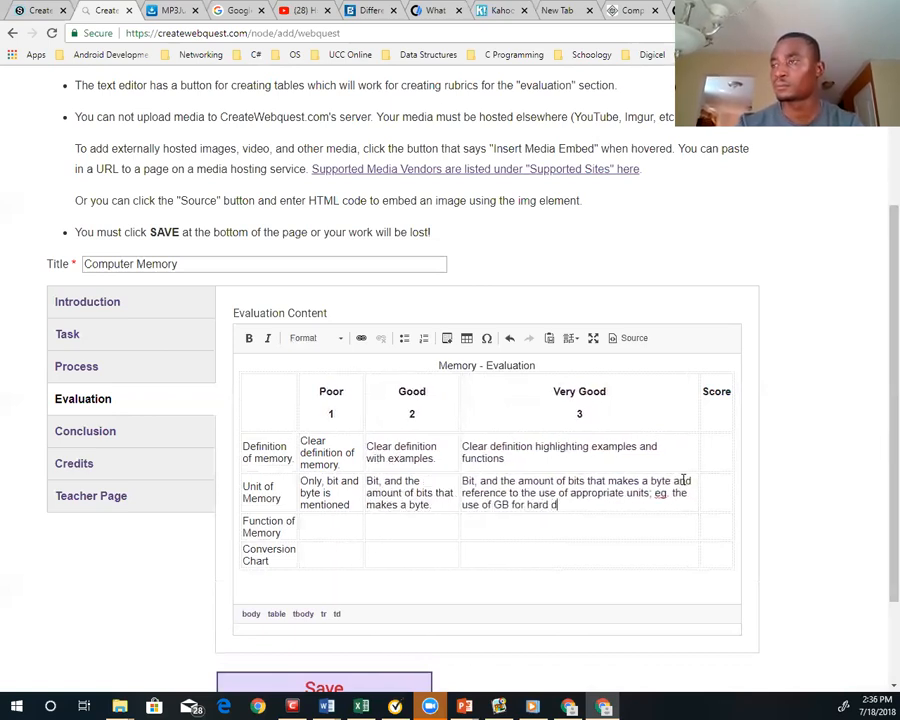
{"action": "type", "text": "rive"}
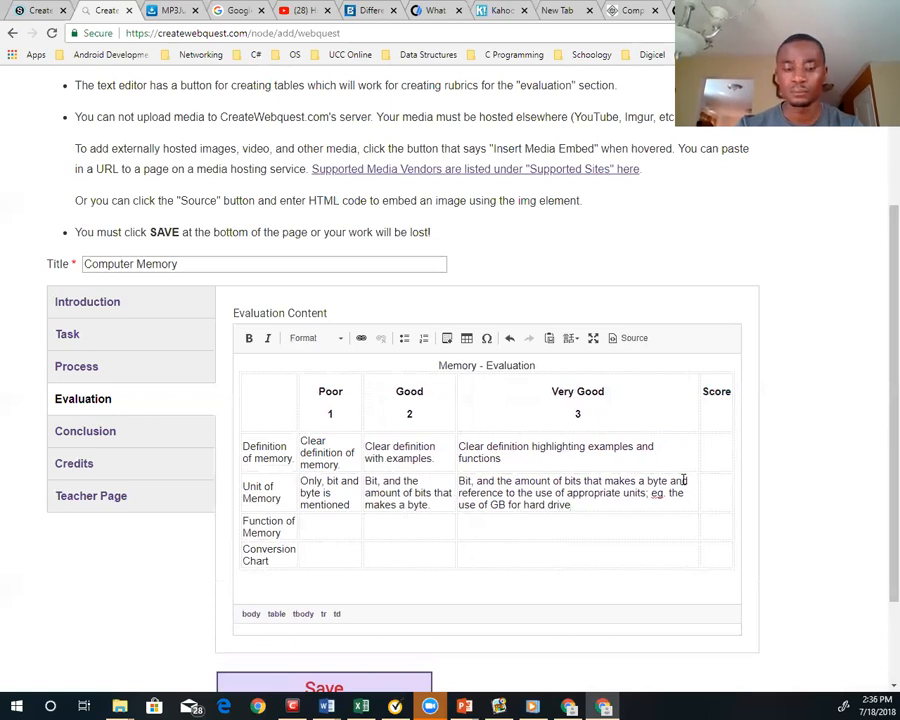
{"action": "type", "text": ", MN"}
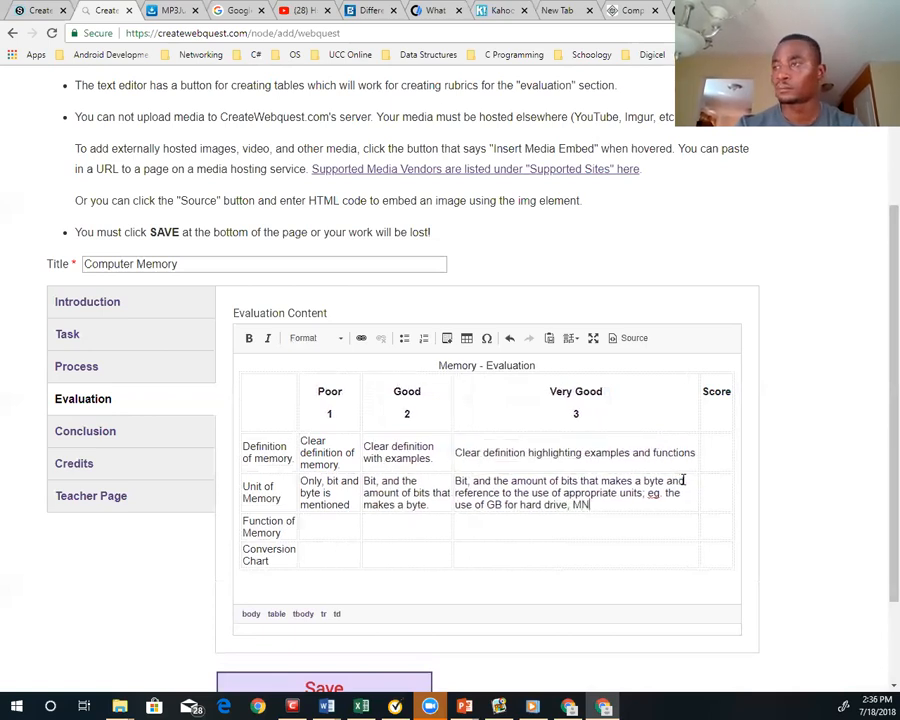
{"action": "key", "text": "BackSpace"}
{"action": "type", "text": "B for "}
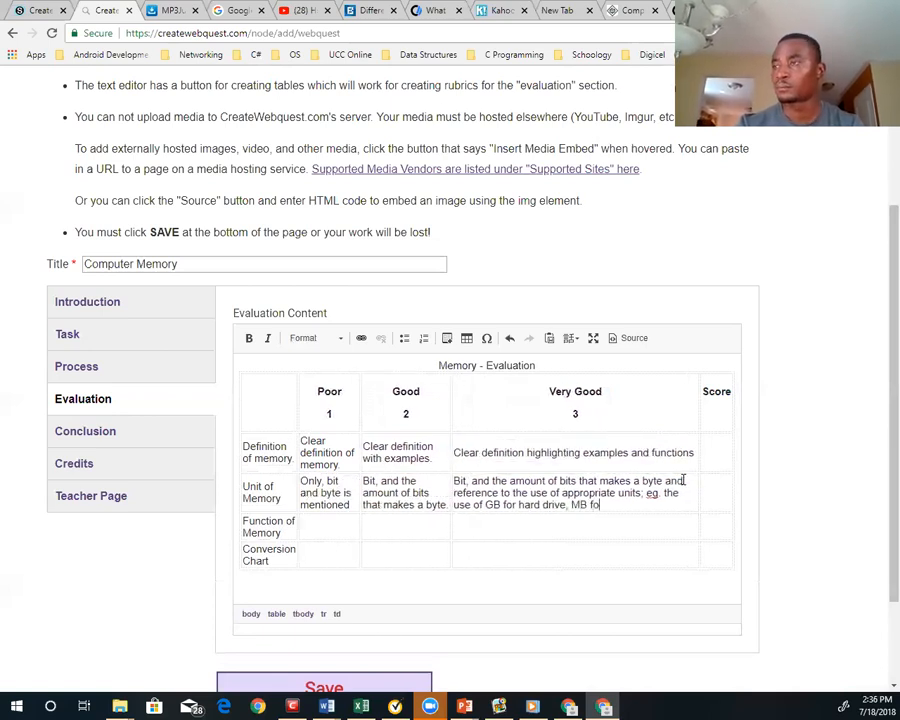
{"action": "type", "text": "flo"}
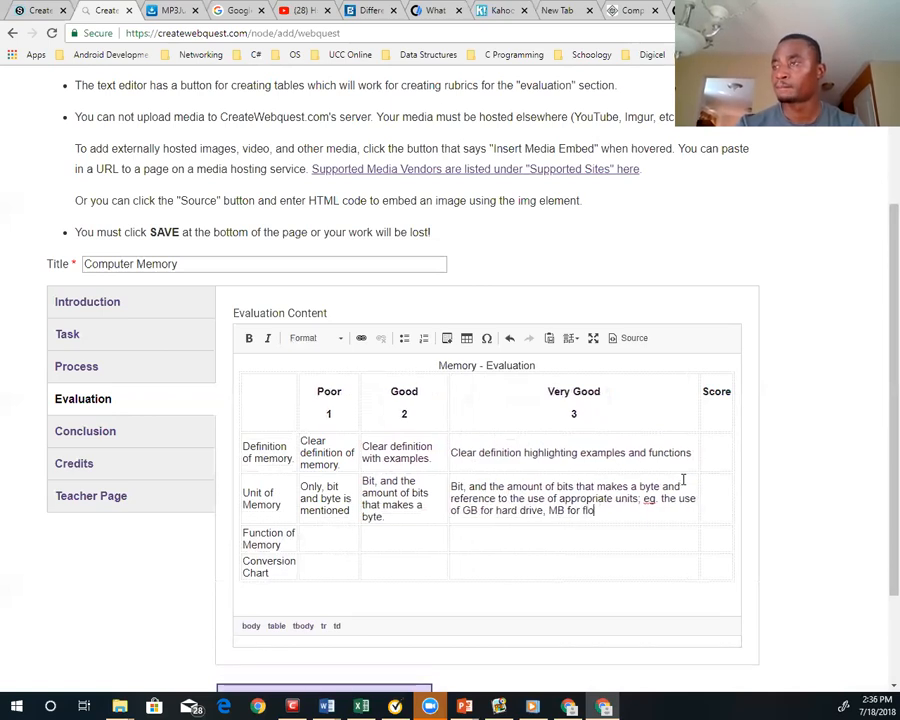
{"action": "type", "text": "ppy di"}
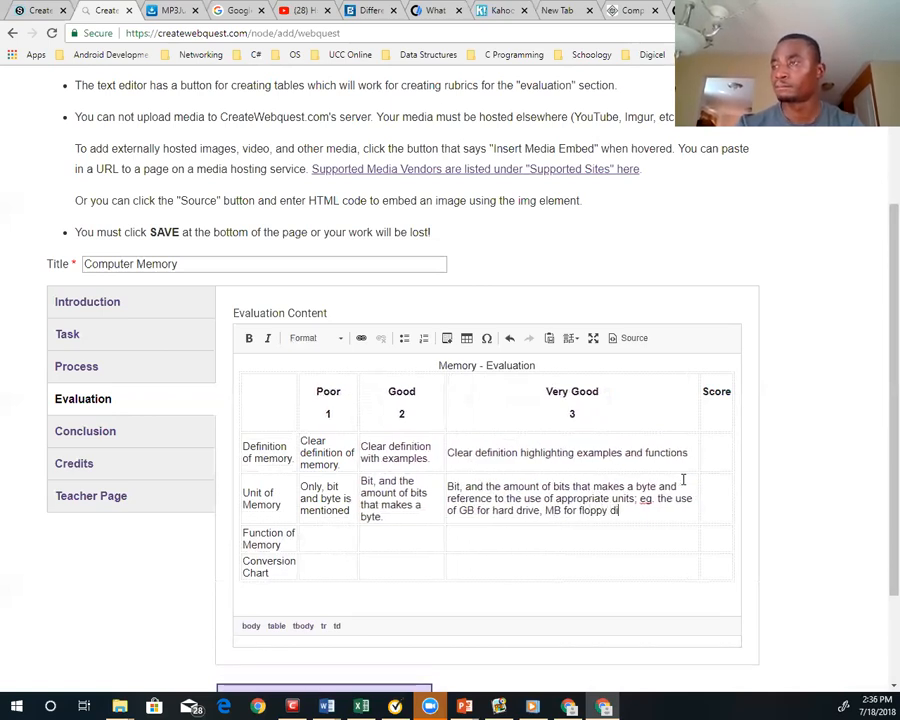
{"action": "type", "text": "sk etc."}
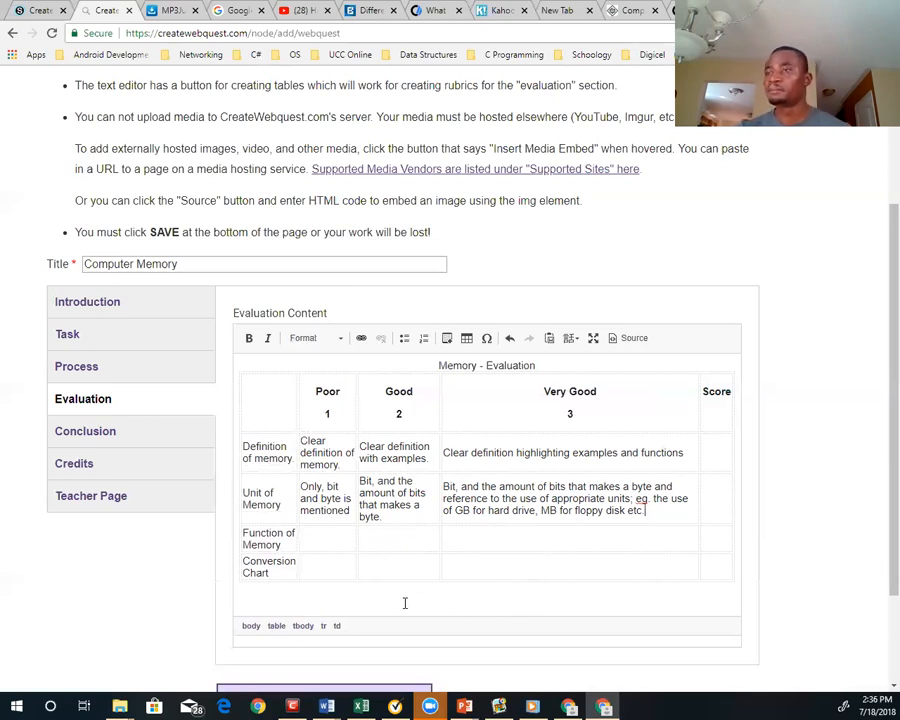
Place the text cursor in the Poor cell of the "Function of Memory" row
{"action": "left_click", "coordinate": [337, 540]}
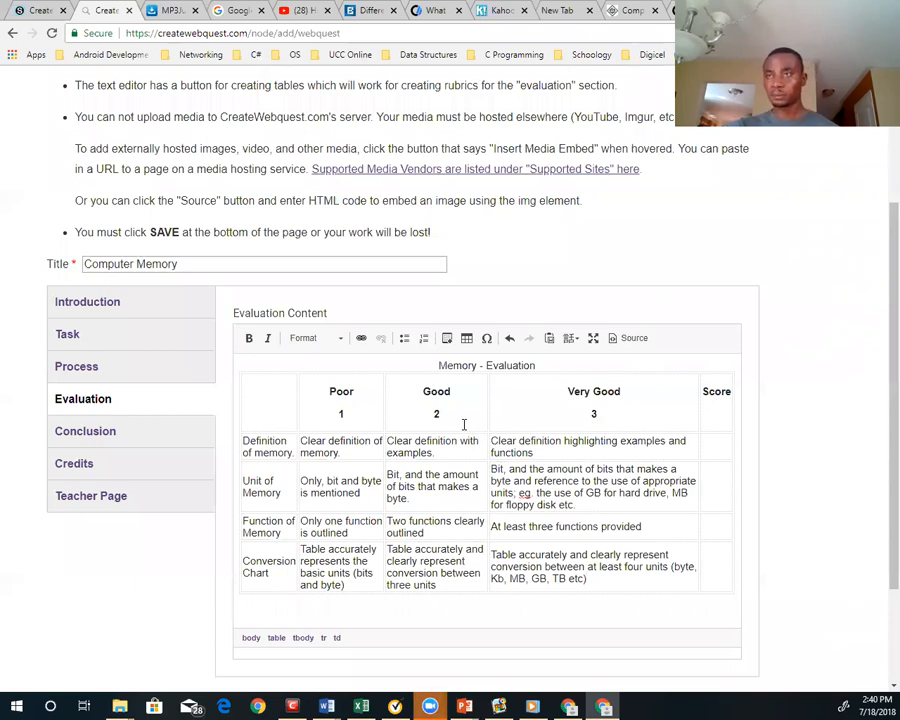
Go through the Conclusion and Teacher Page sections and open the Credits section
{"action": "left_click", "coordinate": [90, 432]}
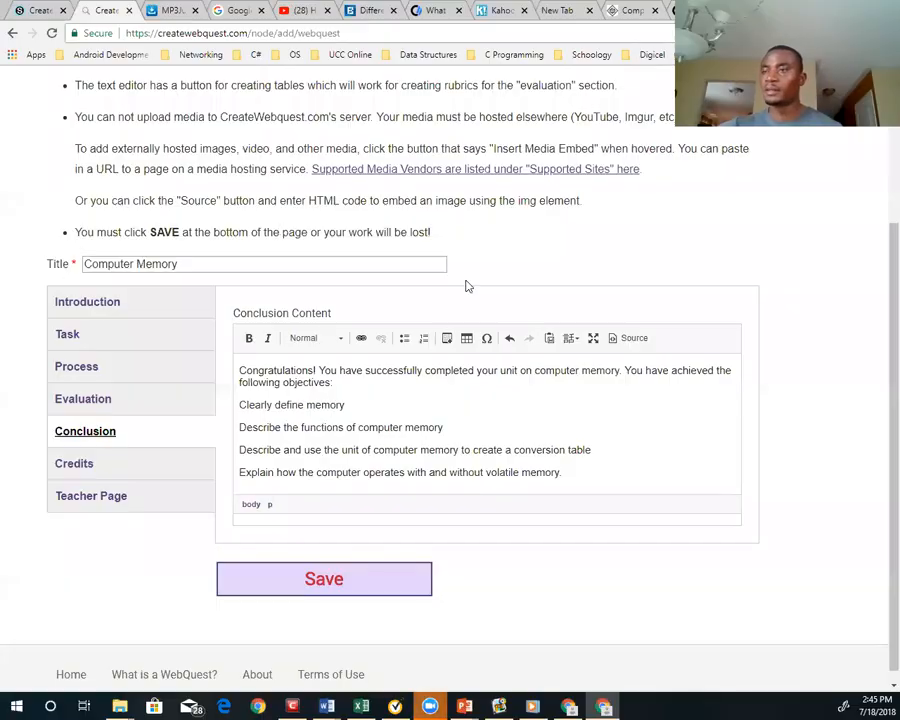
{"action": "left_click", "coordinate": [95, 497]}
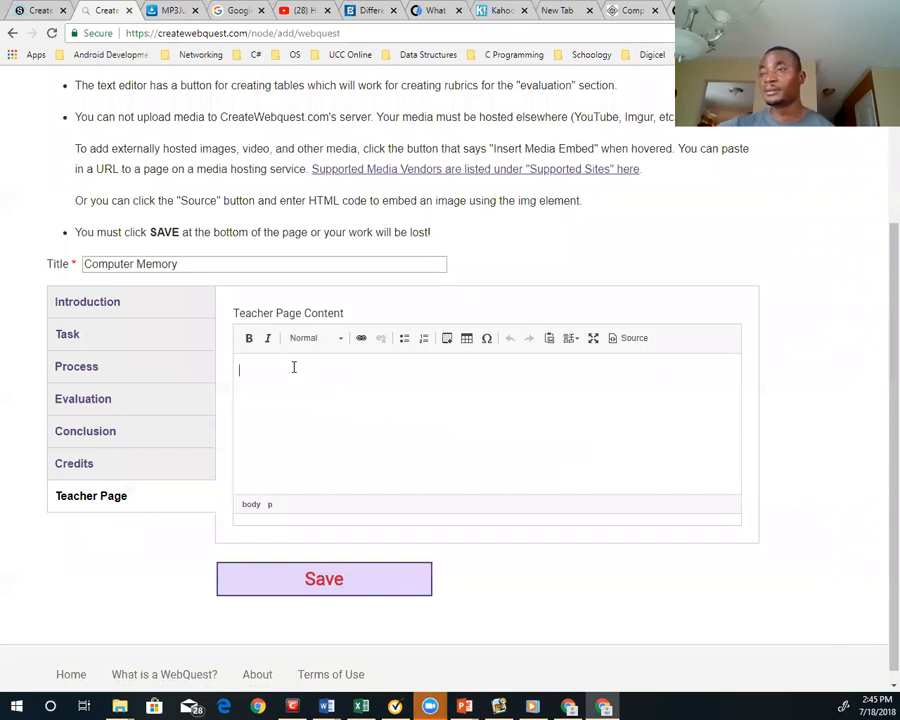
{"action": "left_click", "coordinate": [73, 463]}
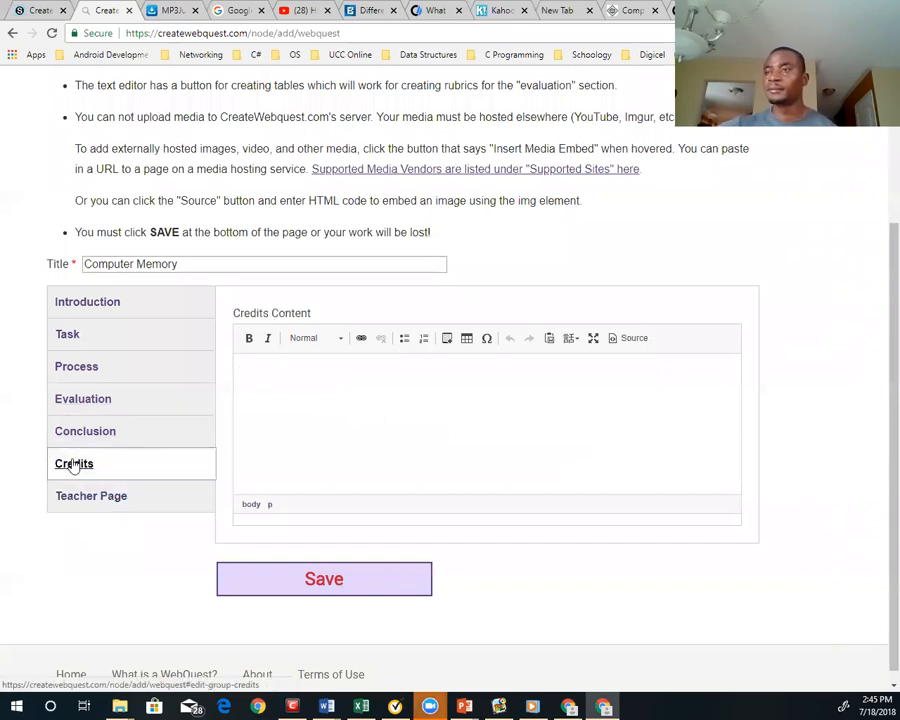
Save the Computer Memory WebQuest with the Credits content left blank and select the published page's web address
{"action": "left_click", "coordinate": [305, 383]}
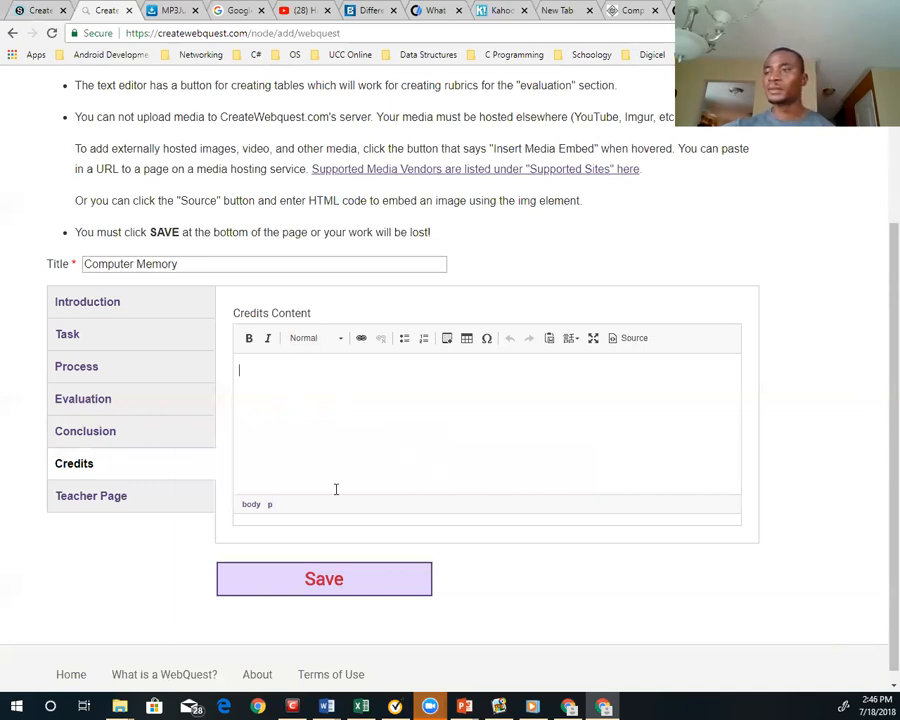
{"action": "left_click", "coordinate": [337, 588]}
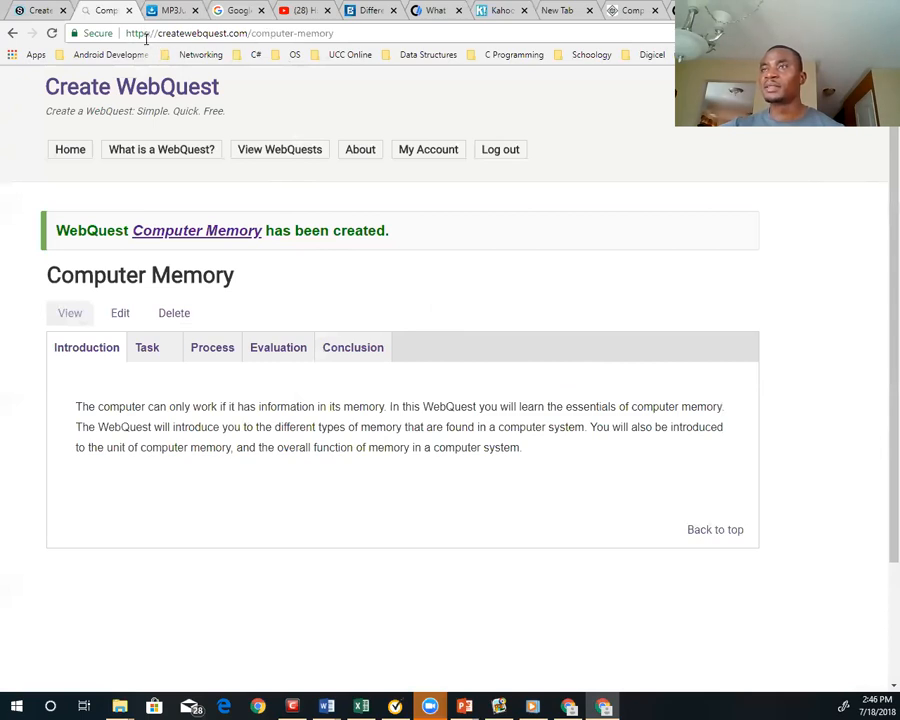
{"action": "left_click", "coordinate": [343, 36]}
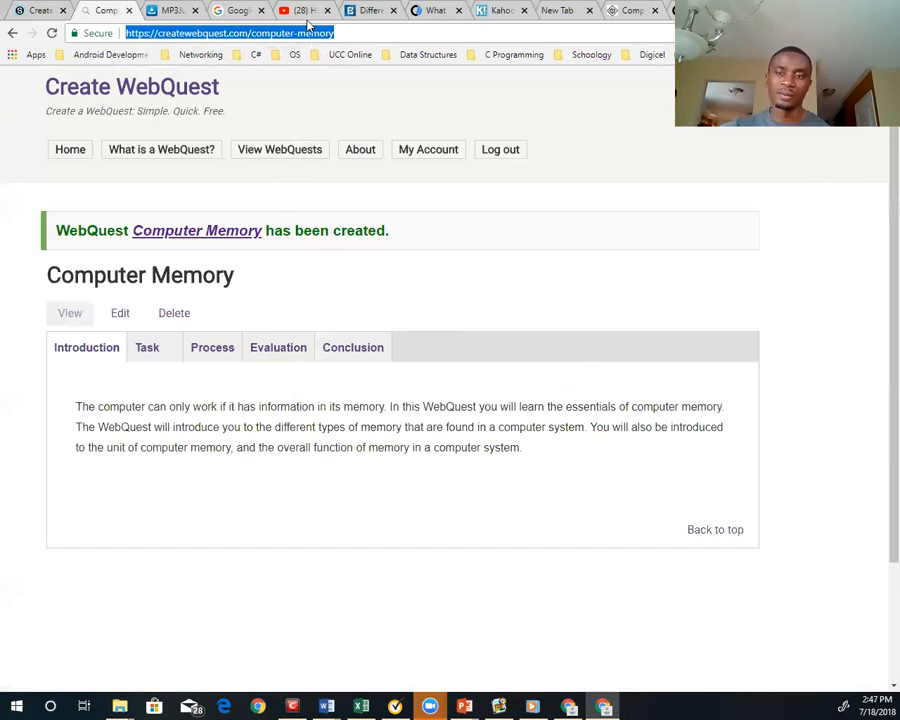
Reload the published WebQuest, open its edit form and return to the published view
{"action": "left_click", "coordinate": [72, 317]}
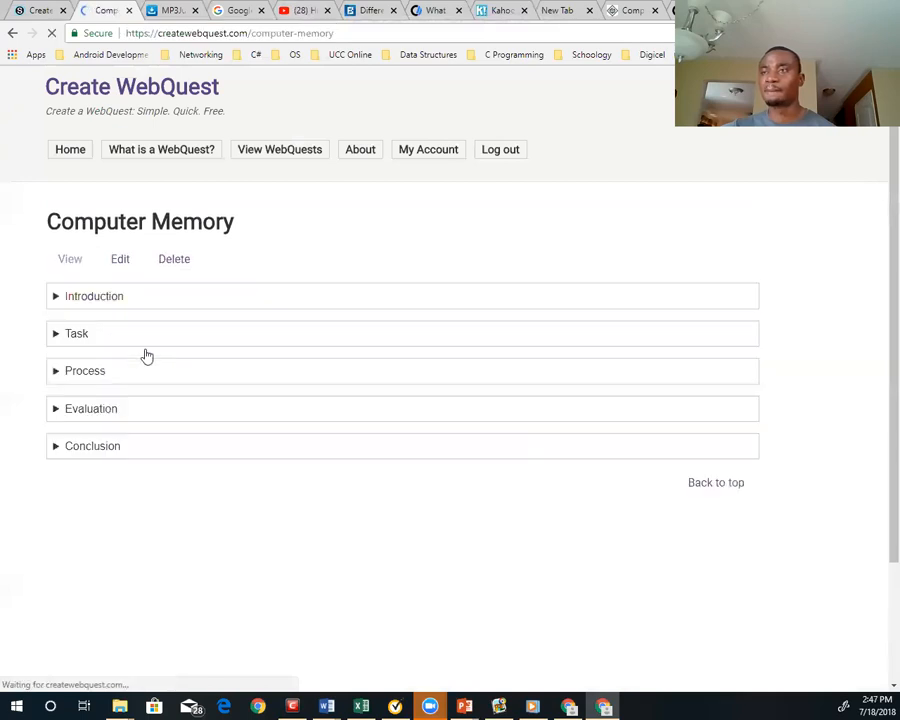
{"action": "left_click", "coordinate": [124, 261]}
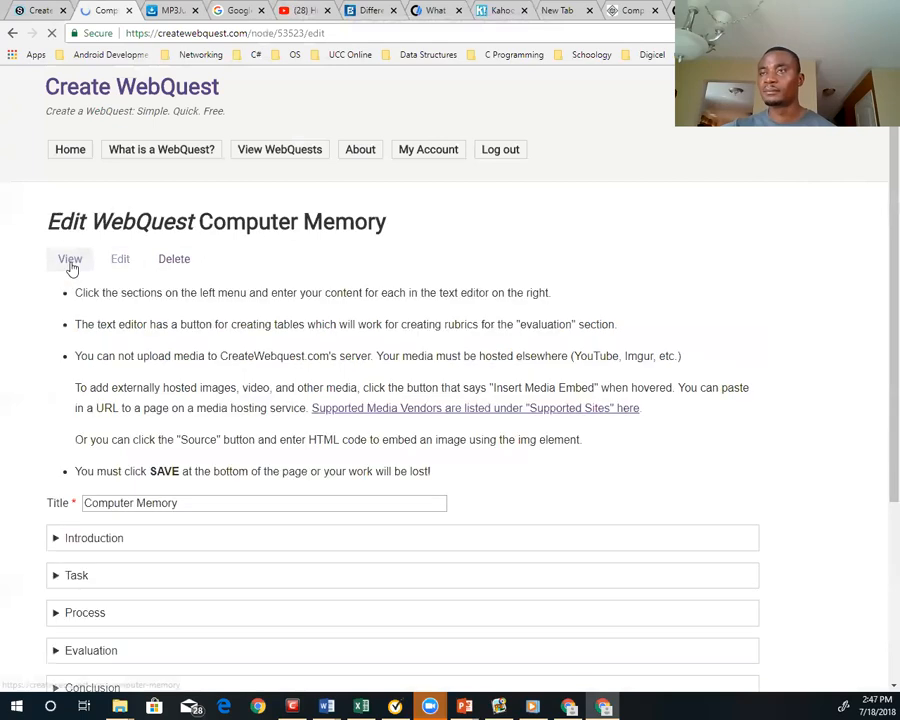
{"action": "left_click", "coordinate": [70, 266]}
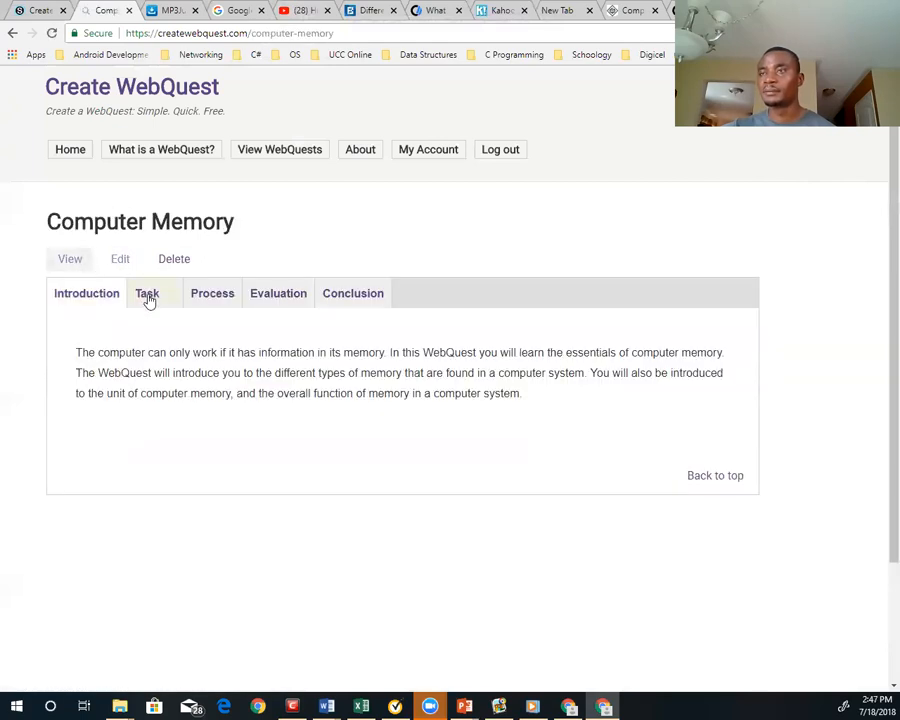
Review the published Task, Process, Evaluation and Conclusion sections, testing the computerhope.com memory link in Process
{"action": "left_click", "coordinate": [148, 296]}
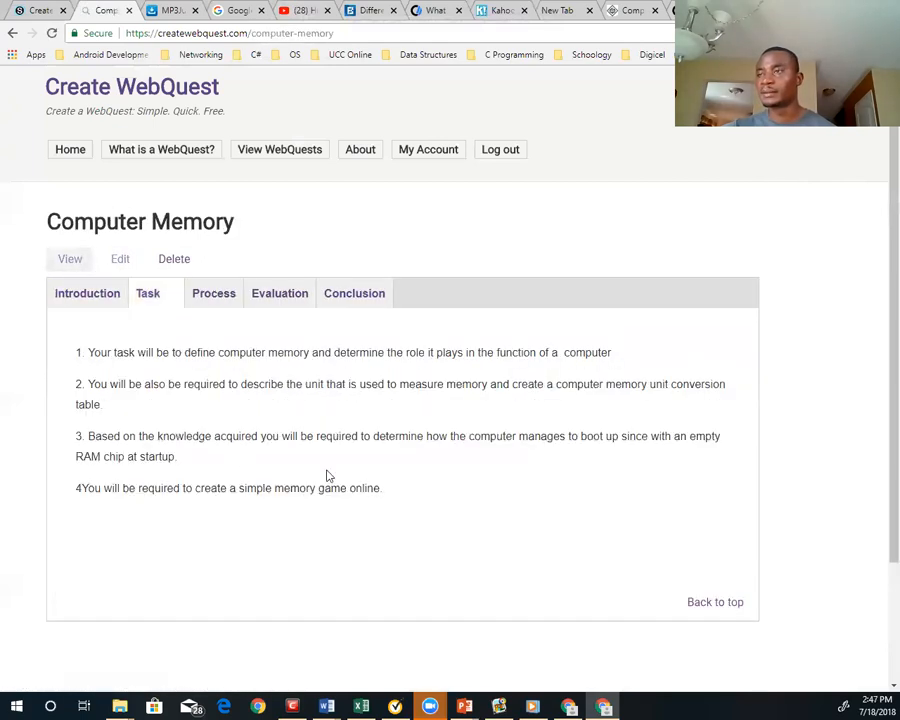
{"action": "left_click", "coordinate": [213, 296]}
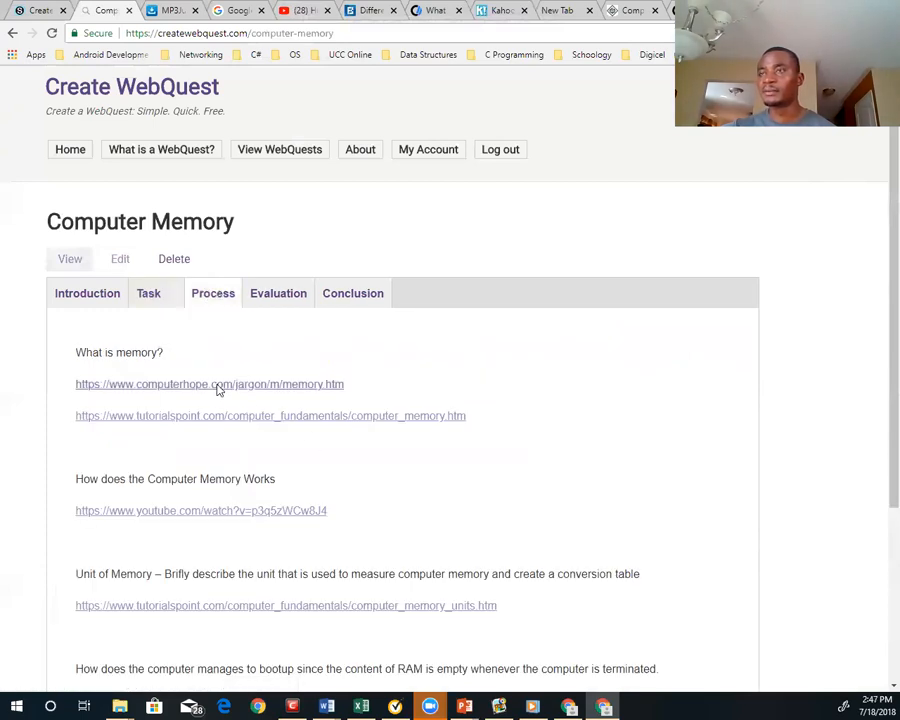
{"action": "left_click", "coordinate": [216, 385]}
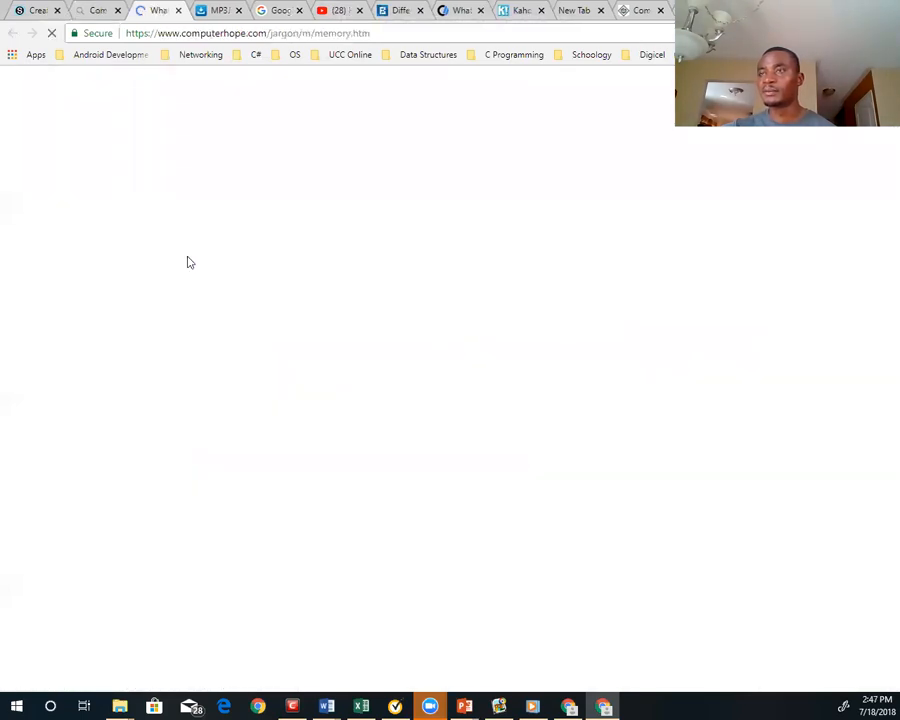
{"action": "left_click", "coordinate": [93, 12]}
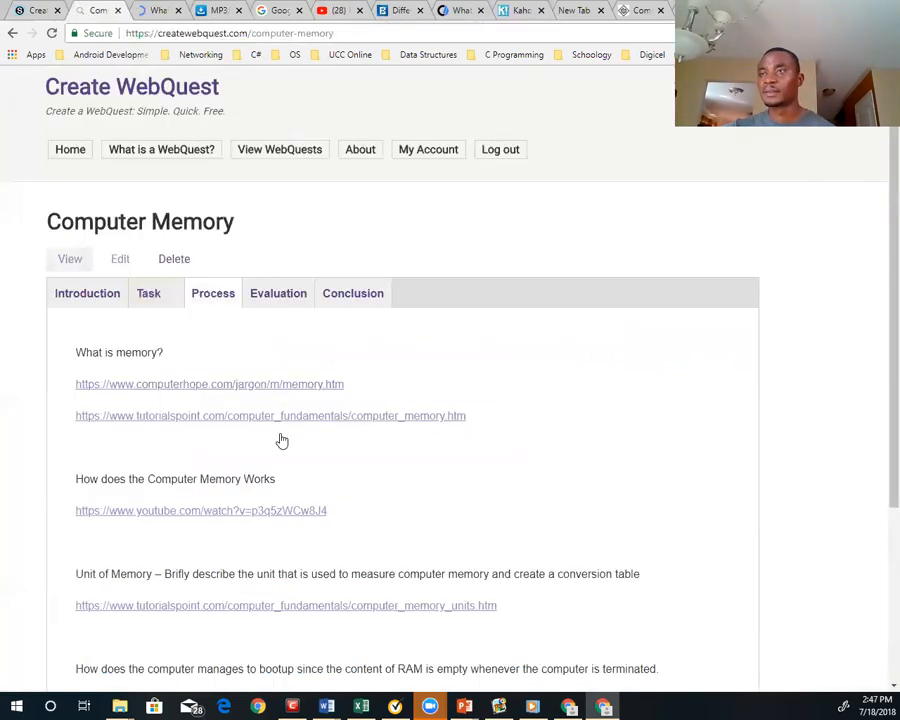
{"action": "left_click", "coordinate": [283, 293]}
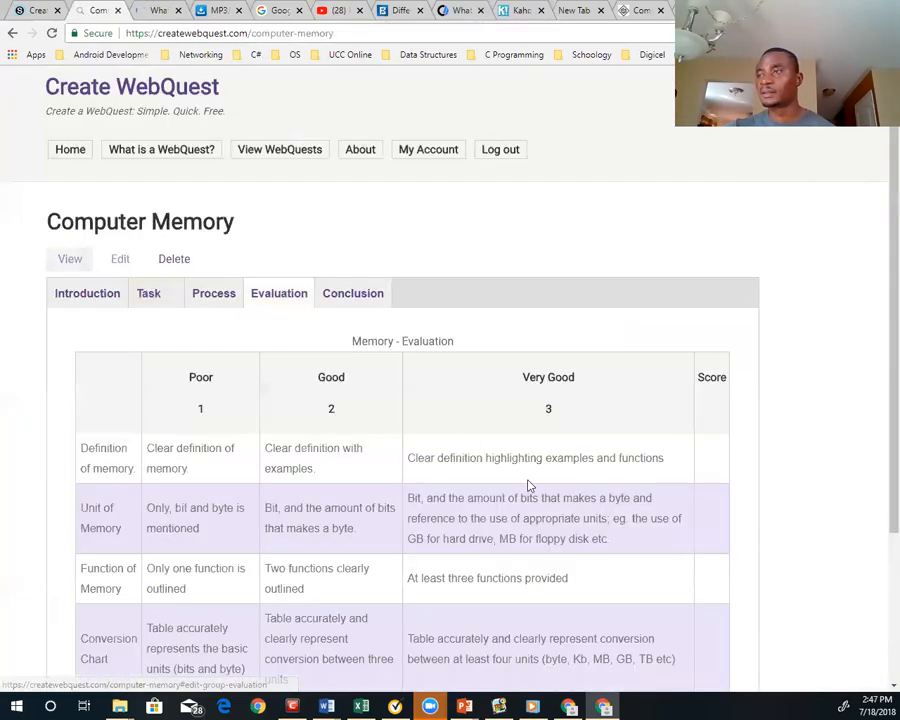
{"action": "mouse_move", "coordinate": [880, 369]}
{"action": "left_mouse_down"}
{"action": "mouse_move", "coordinate": [880, 476]}
{"action": "mouse_move", "coordinate": [879, 372]}
{"action": "left_mouse_up"}
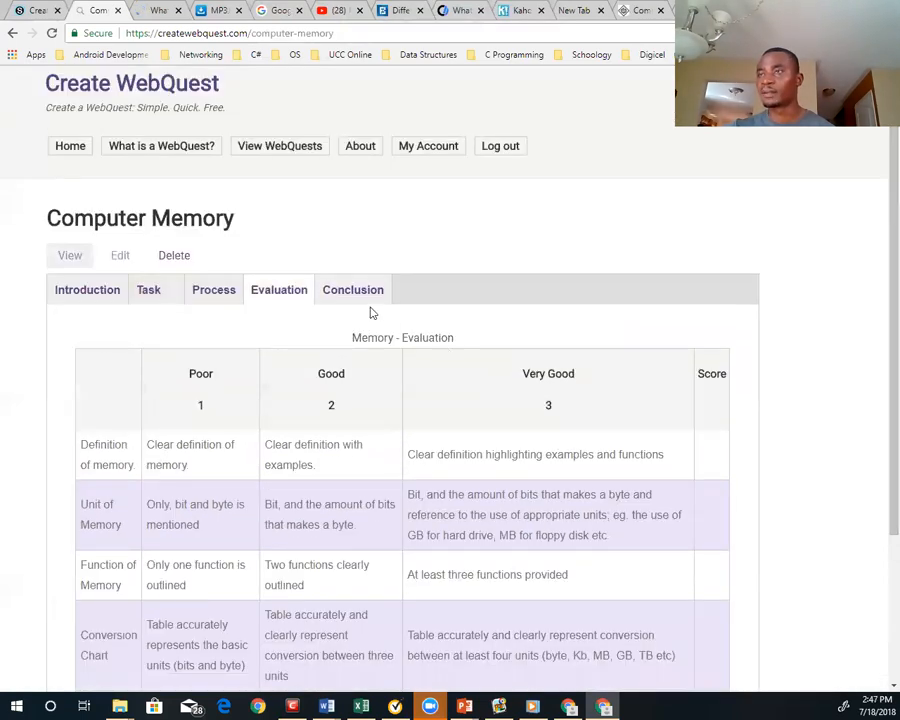
{"action": "left_click", "coordinate": [368, 302]}
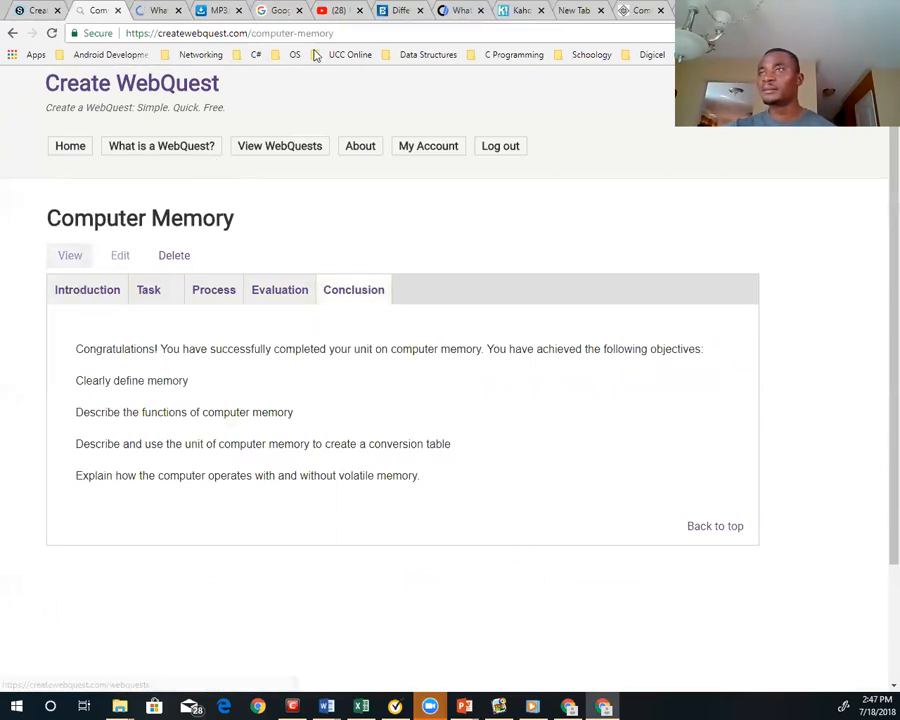
Copy the web address of the published Computer Memory WebQuest
{"action": "left_click_drag", "start_coordinate": [318, 34], "coordinate": [173, 38]}
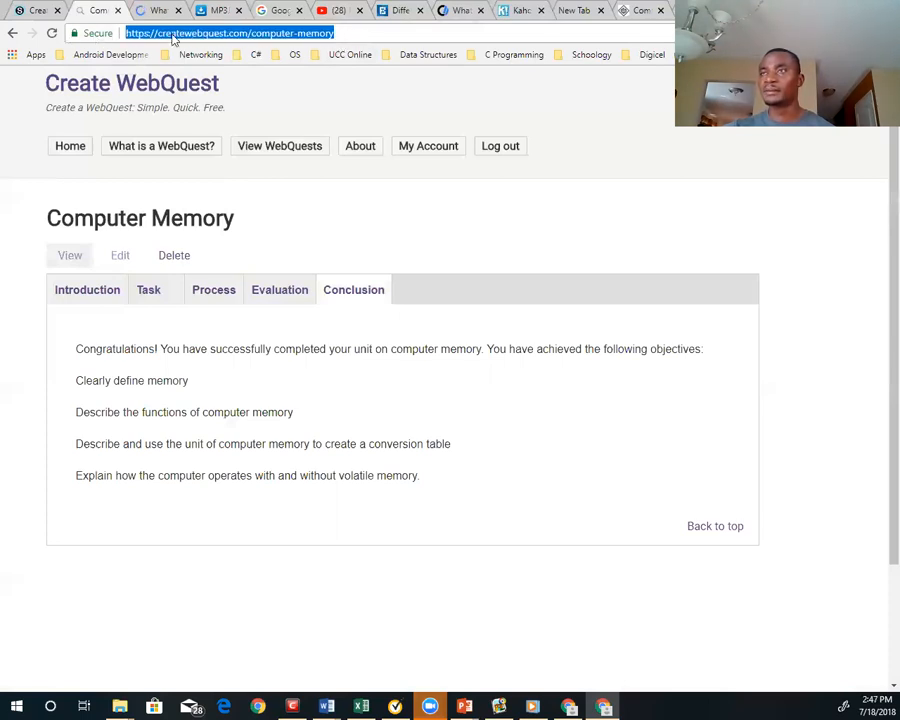
{"action": "right_click", "coordinate": [178, 35]}
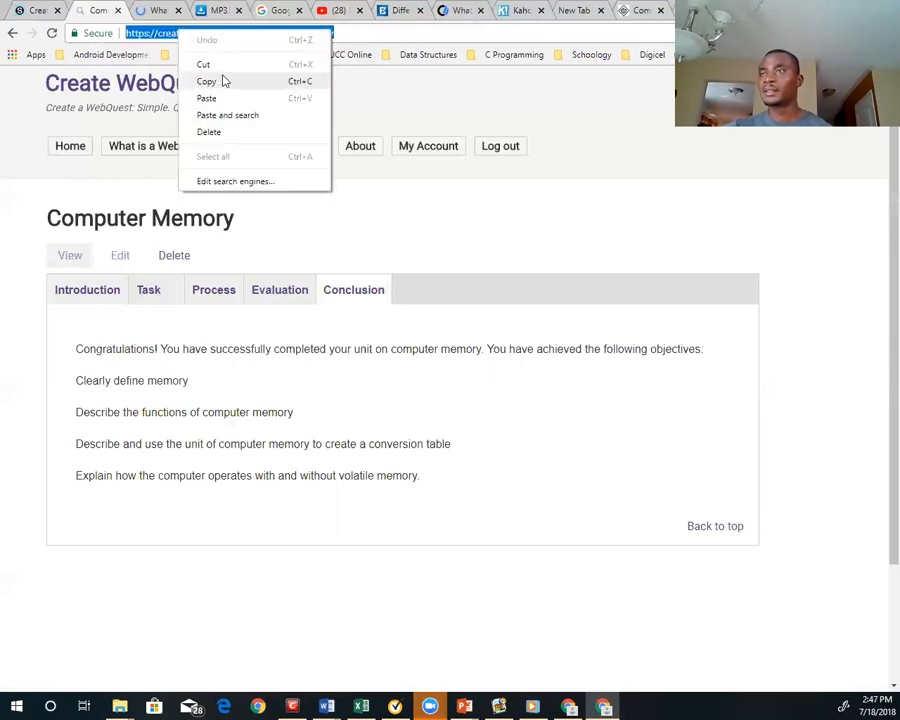
{"action": "left_click", "coordinate": [206, 81]}
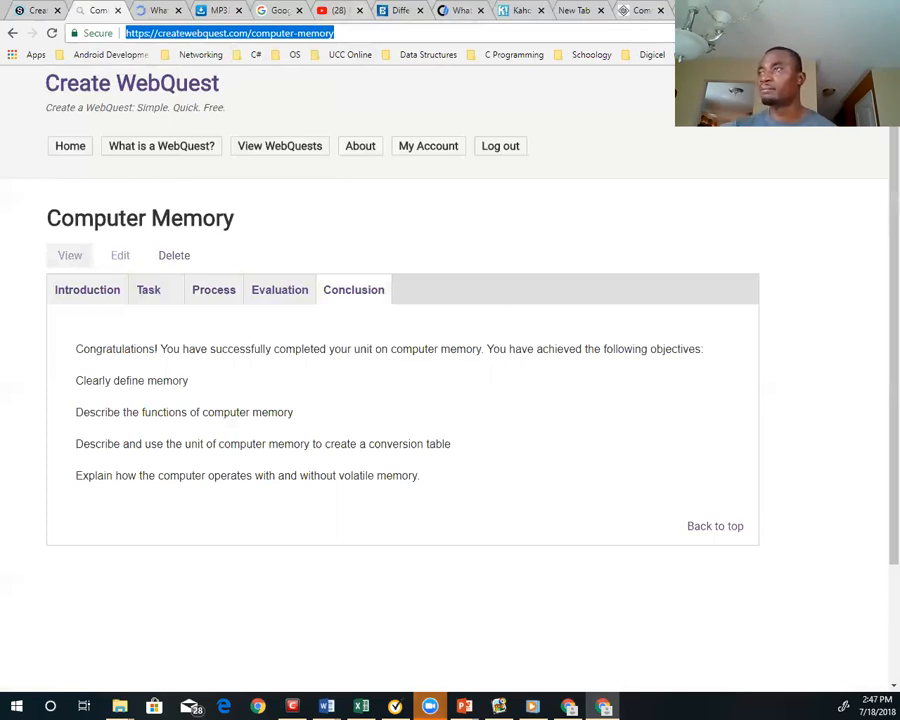
Load Gmail in the browser tab that shows the Computer Hope memory article
{"action": "left_click", "coordinate": [643, 12]}
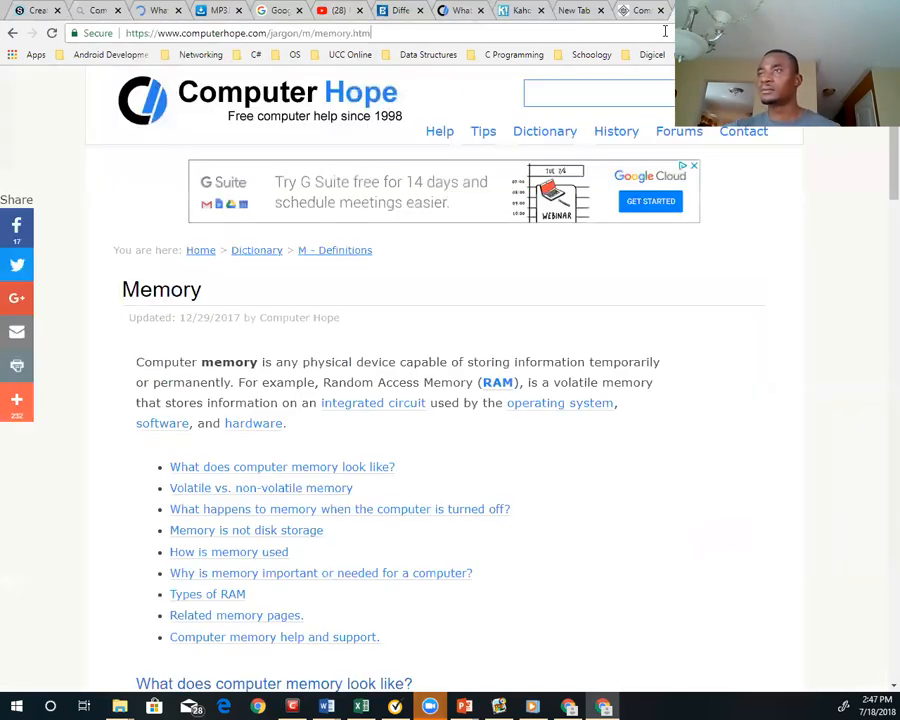
{"action": "key", "text": "ctrl+l"}
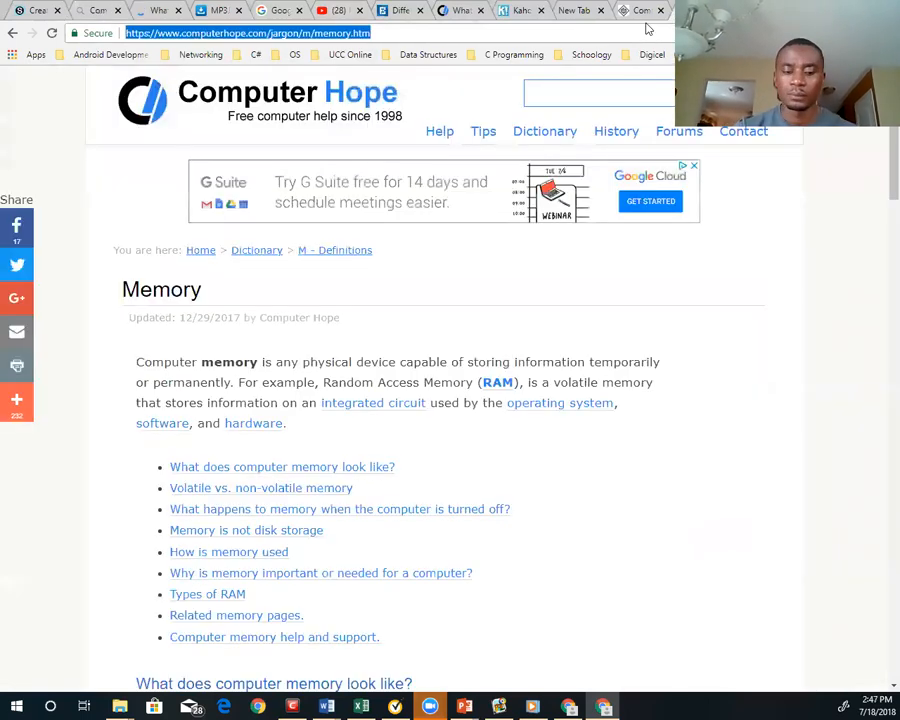
{"action": "type", "text": "gm"}
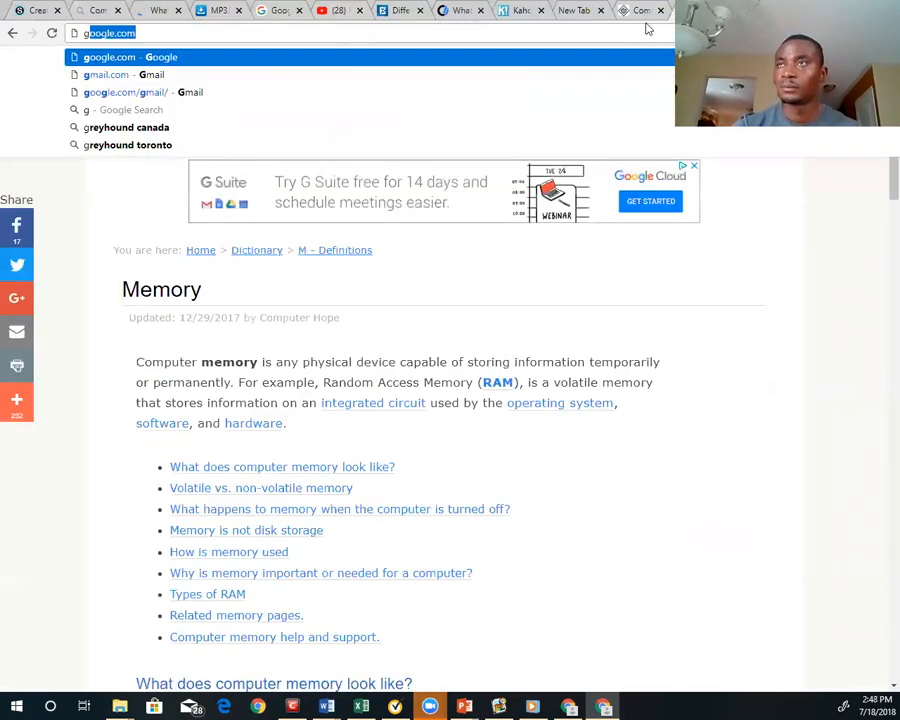
{"action": "key", "text": "Return"}
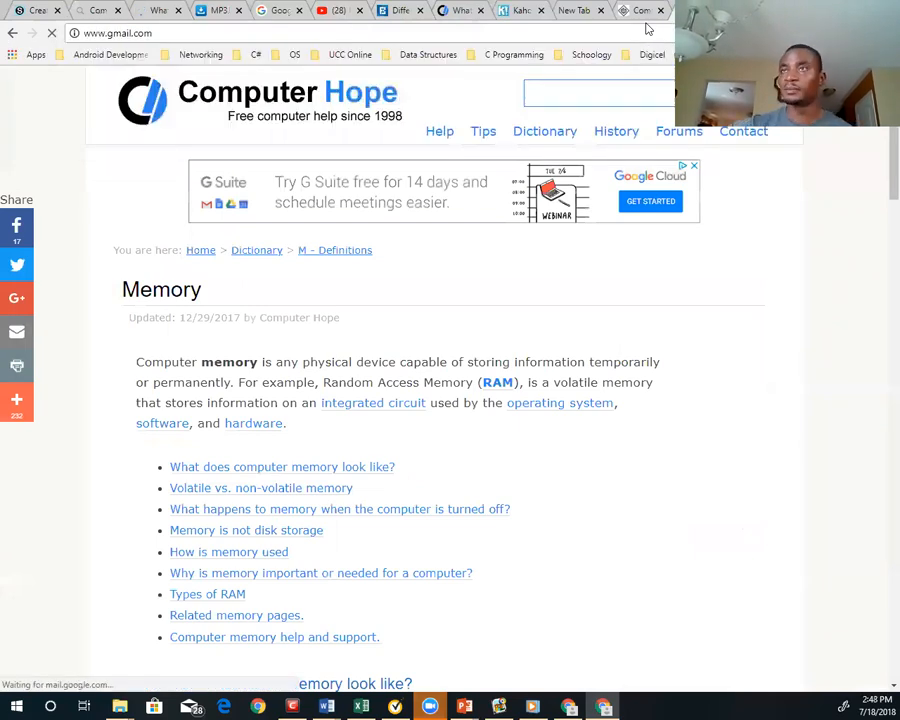
Return to the Computer Memory WebQuest tab and copy its full web address again
{"action": "left_click", "coordinate": [98, 11]}
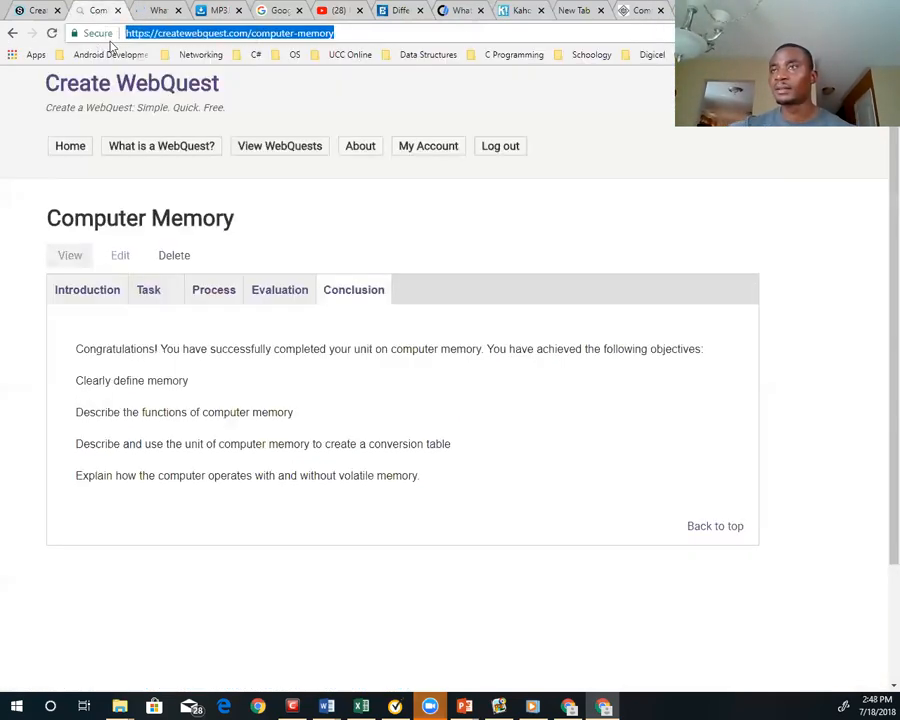
{"action": "right_click", "coordinate": [231, 34]}
{"action": "left_click", "coordinate": [257, 84]}
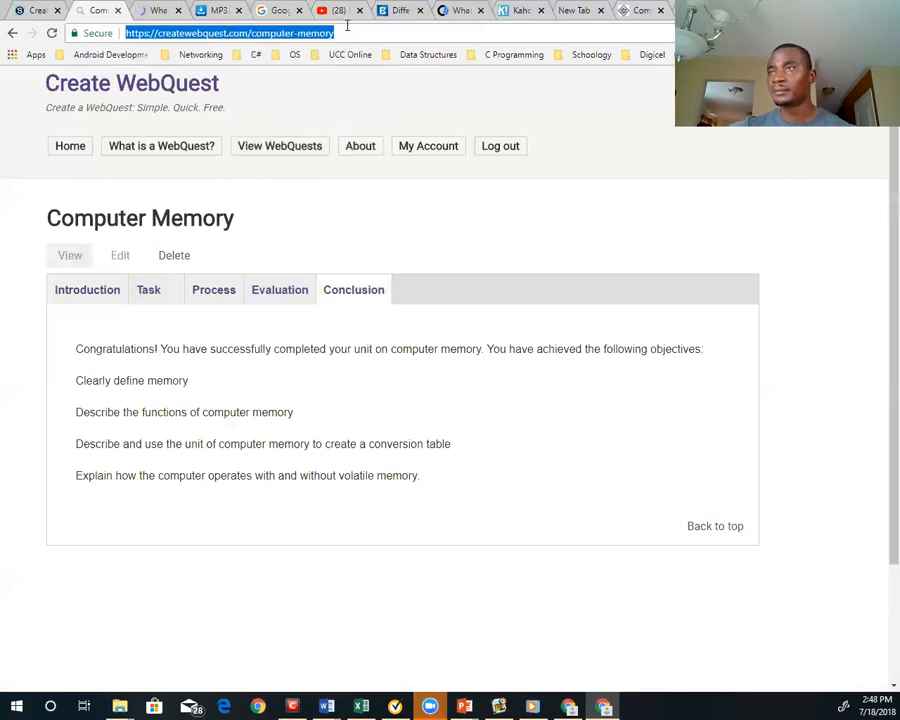
{"action": "left_click", "coordinate": [343, 32]}
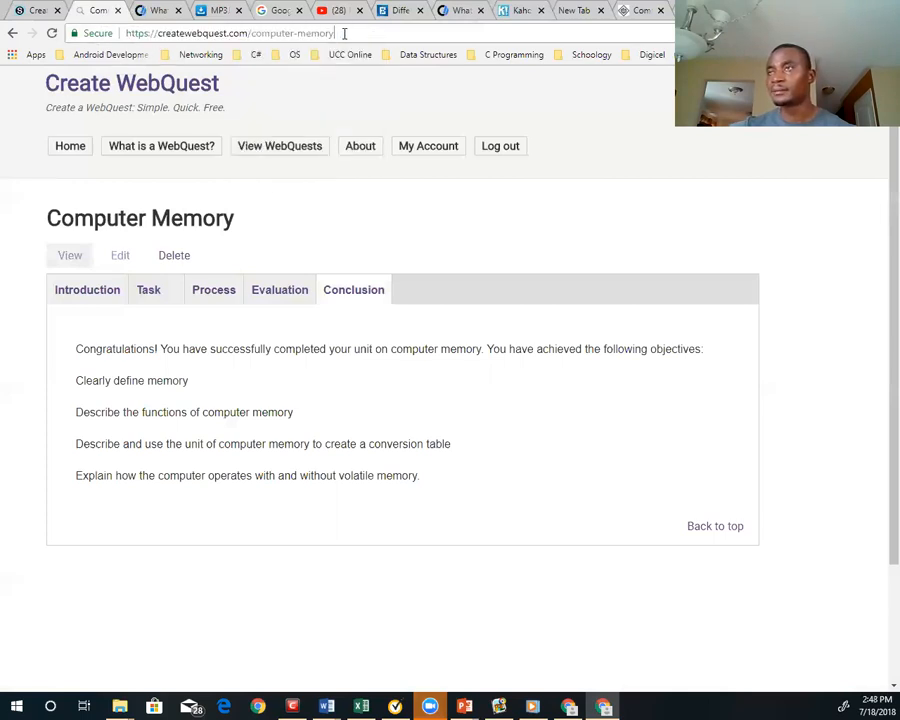
{"action": "left_click", "coordinate": [226, 34]}
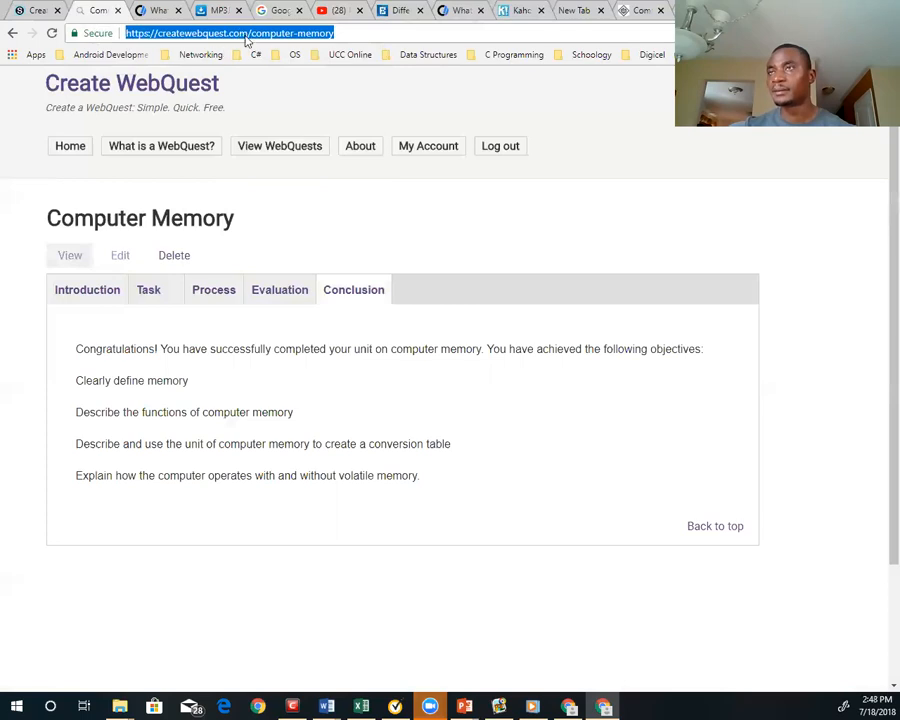
{"action": "right_click", "coordinate": [245, 38]}
{"action": "left_click", "coordinate": [277, 82]}
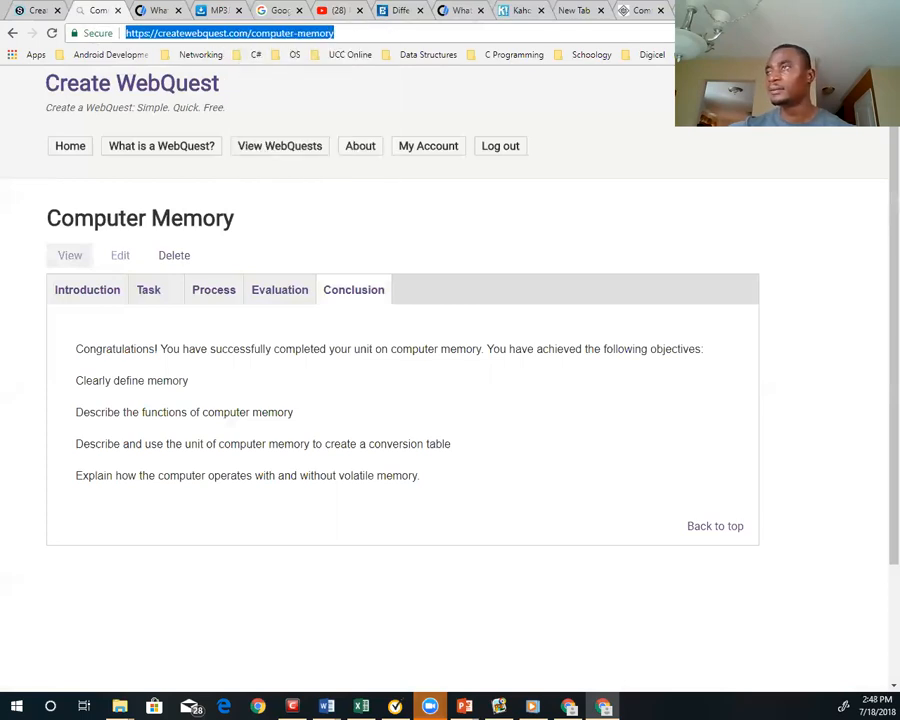
Switch to the Gmail inbox and open Blogger from the extended list of Google apps
{"action": "left_click", "coordinate": [702, 11]}
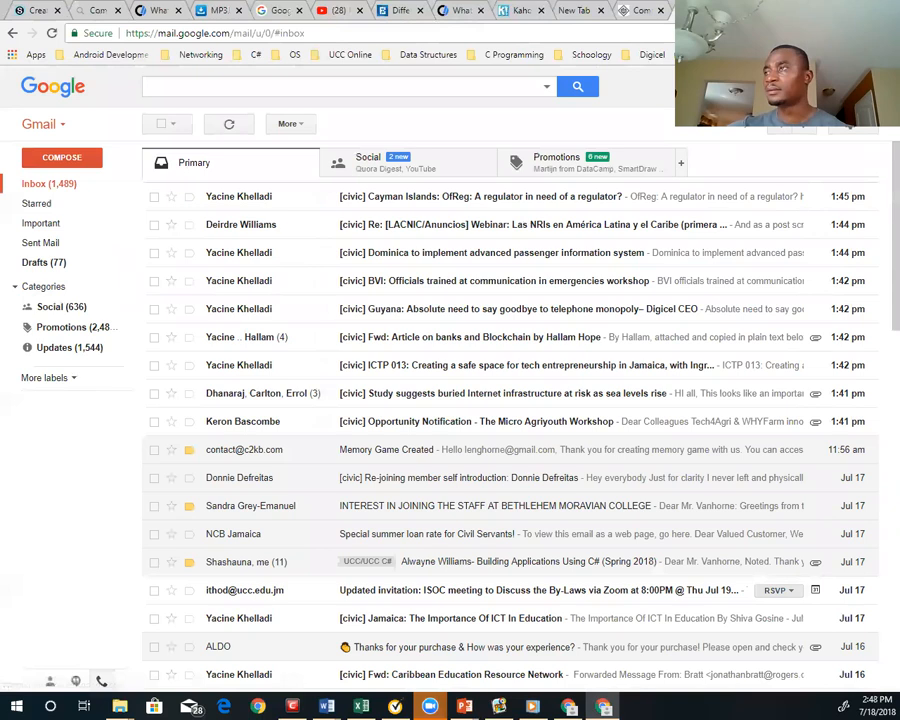
{"action": "left_click", "coordinate": [793, 87]}
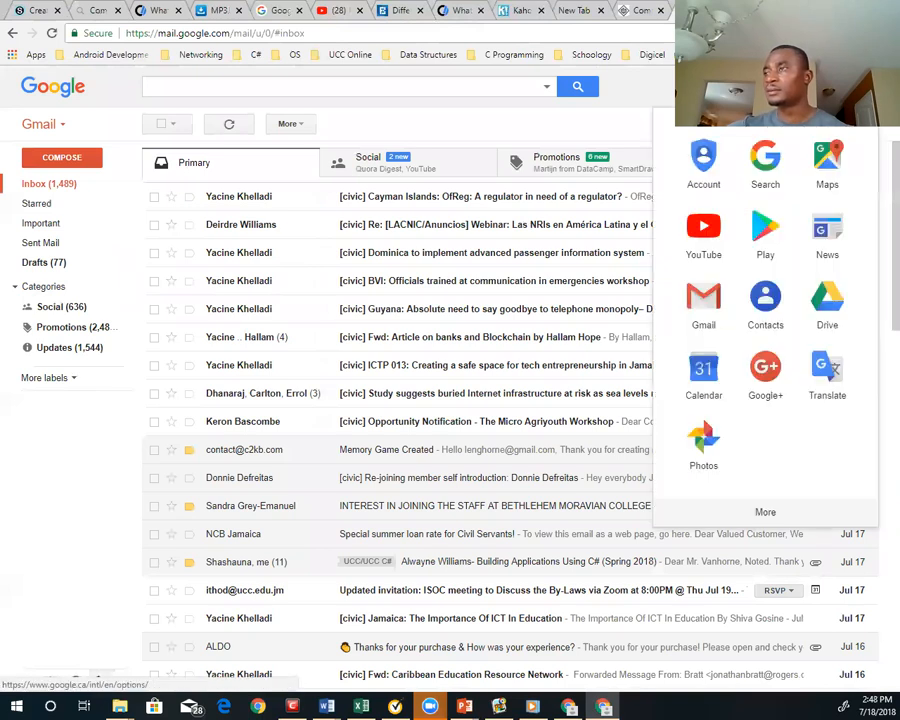
{"action": "left_click", "coordinate": [764, 511]}
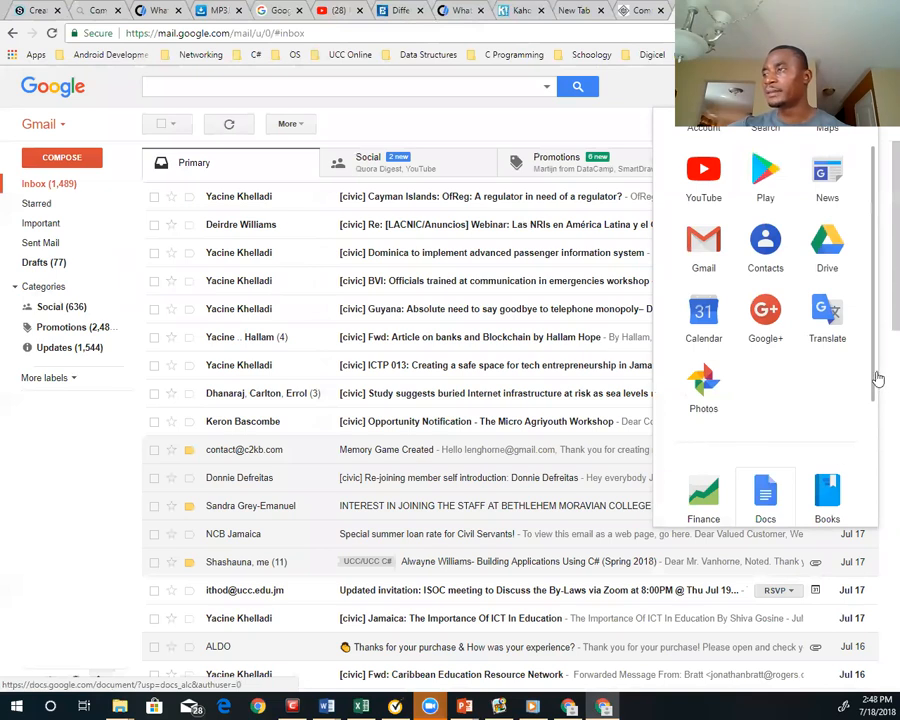
{"action": "scroll", "coordinate": [874, 378], "scroll_direction": "down", "scroll_amount": 2}
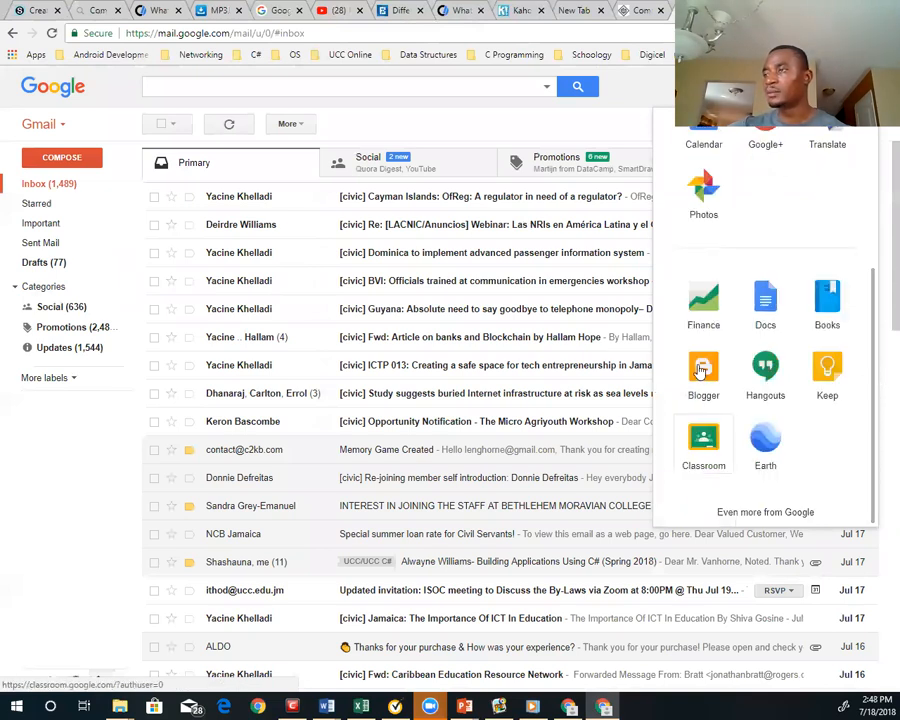
{"action": "left_click", "coordinate": [702, 372]}
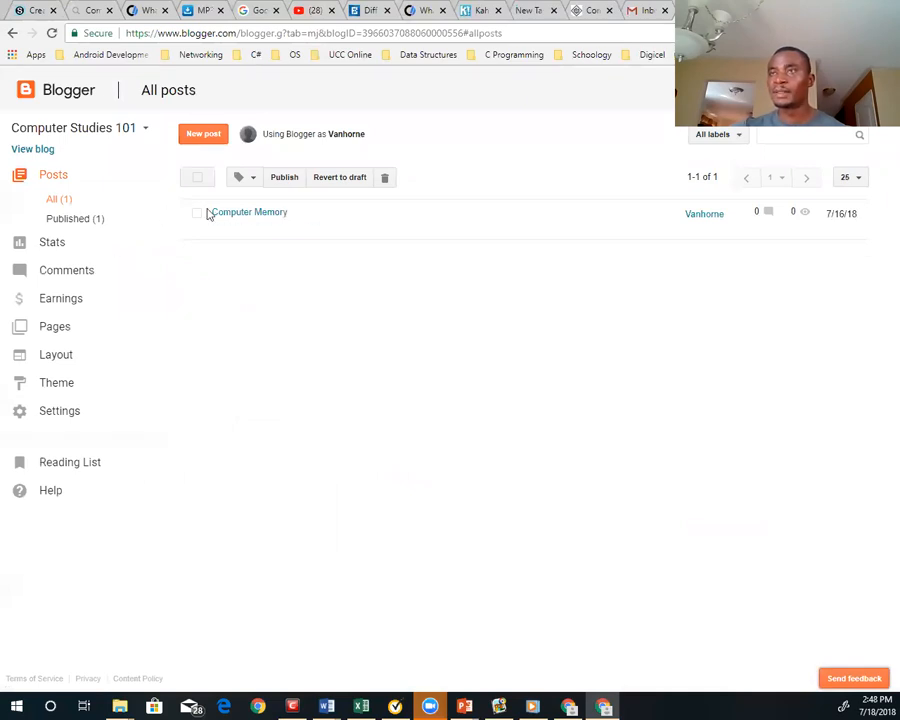
Select the Computer Studies 101 blog, open its live site and check the Memory Units and Home pages
{"action": "left_click", "coordinate": [145, 131]}
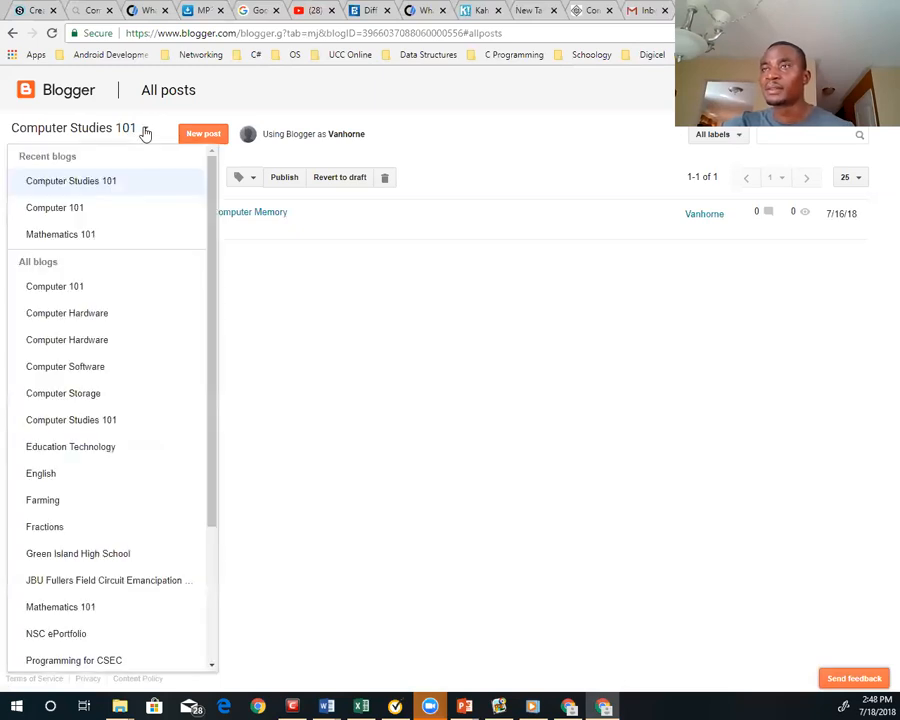
{"action": "left_click", "coordinate": [82, 185]}
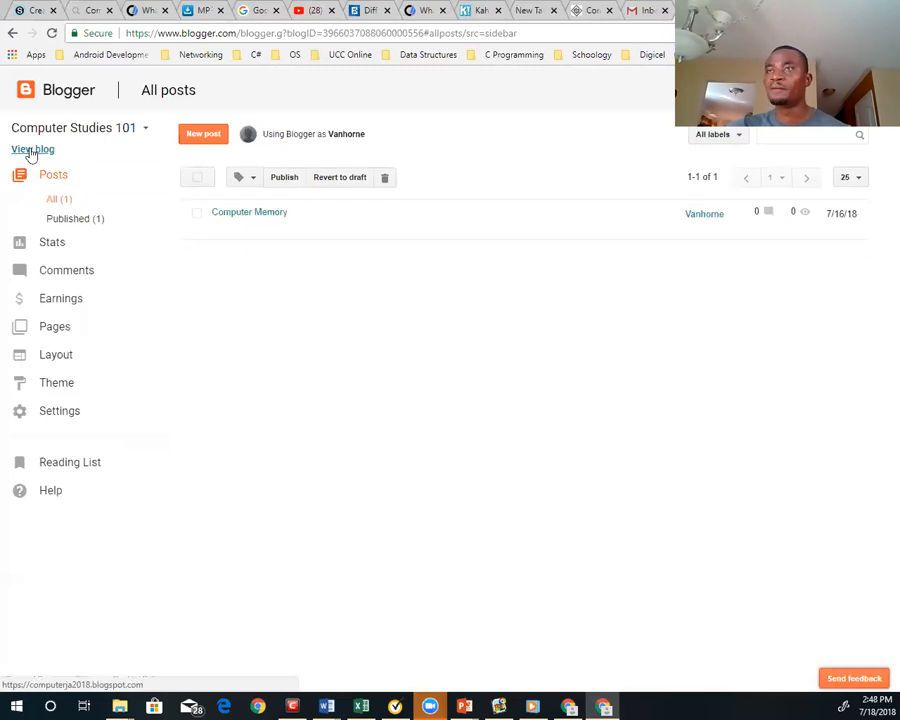
{"action": "left_click", "coordinate": [32, 150]}
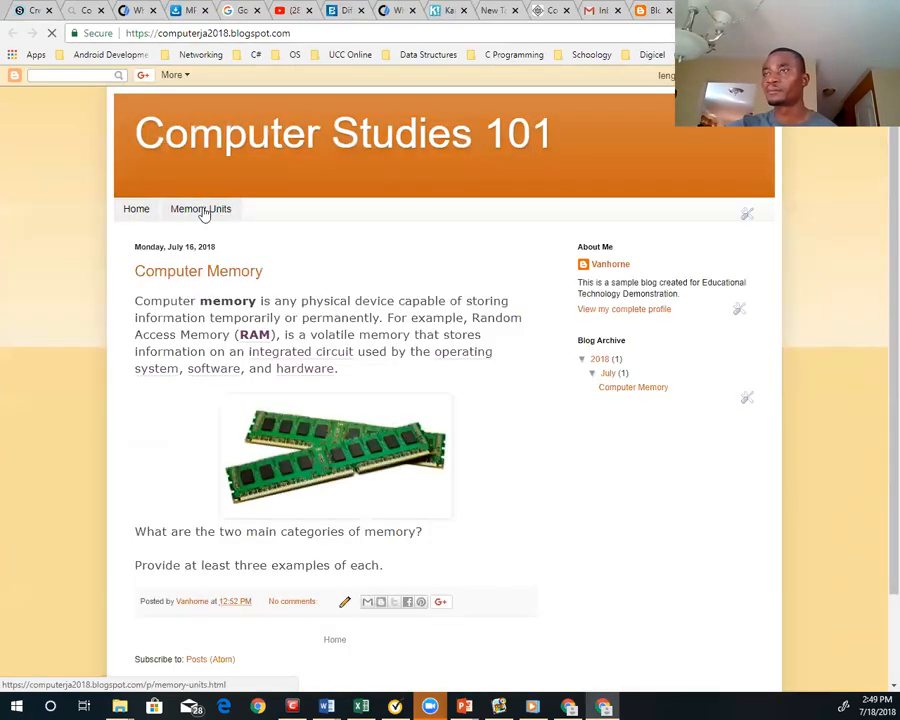
{"action": "left_click", "coordinate": [203, 212]}
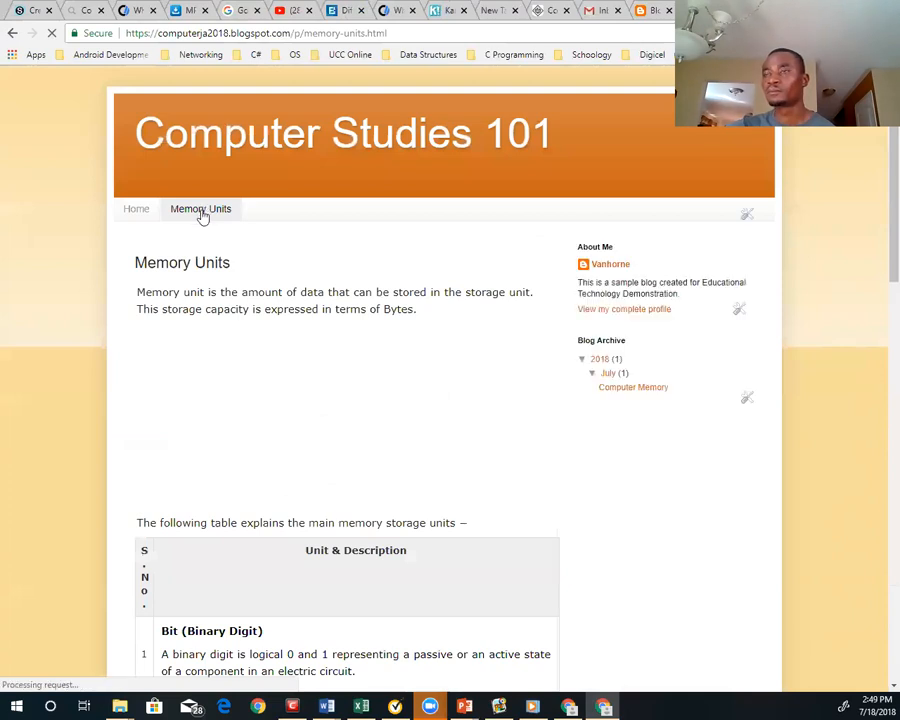
{"action": "left_click", "coordinate": [137, 213]}
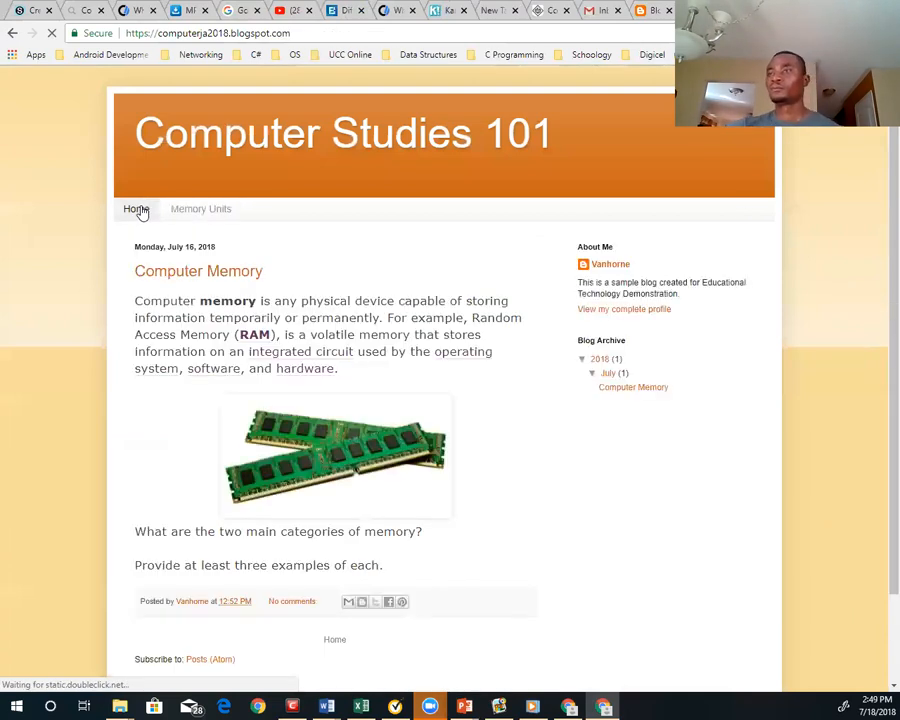
Check the Memory Units and Home pages on the live blog once more and return to the Blogger dashboard
{"action": "left_click", "coordinate": [204, 211]}
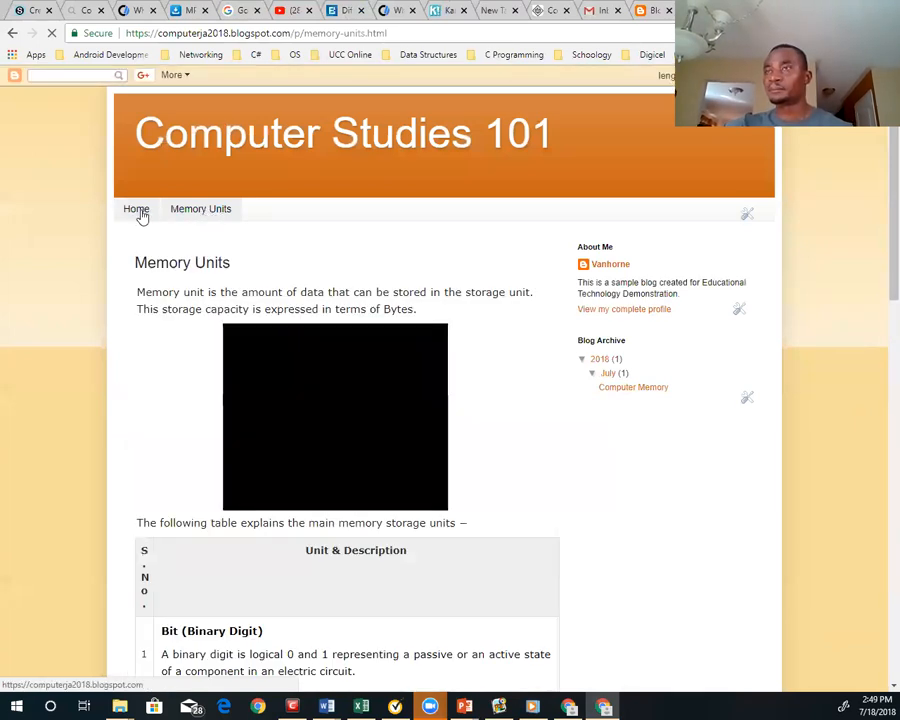
{"action": "left_click", "coordinate": [139, 214]}
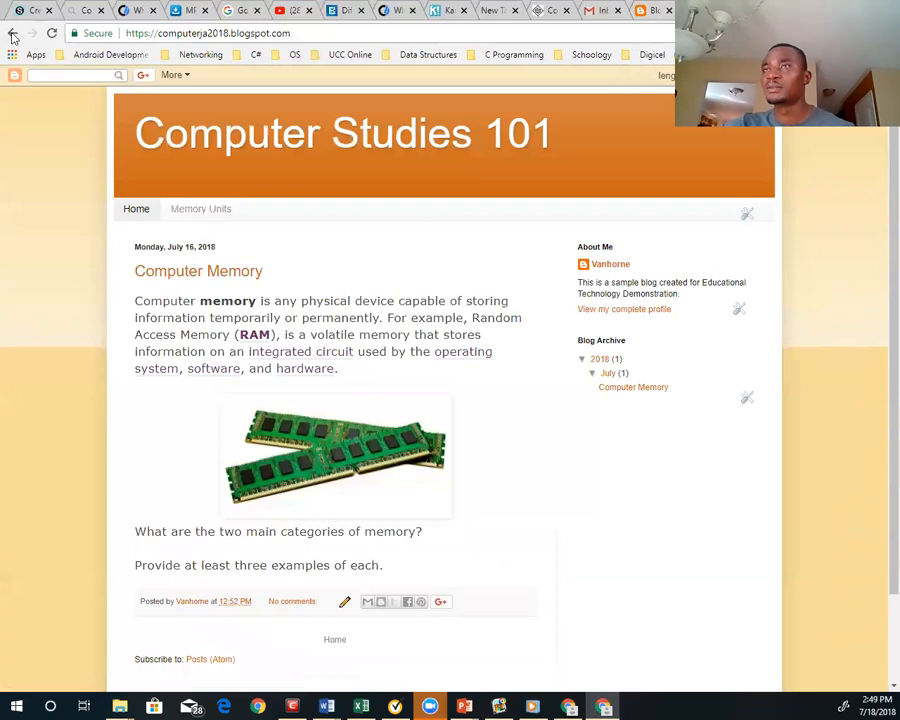
{"action": "left_click", "coordinate": [648, 11]}
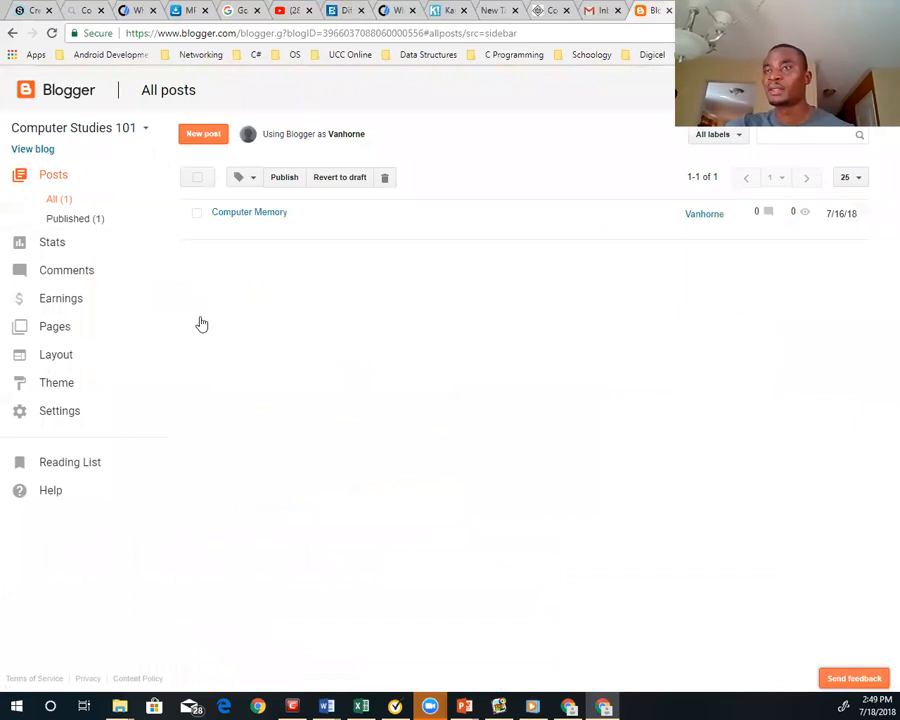
Create a new page in the Computer Studies 101 blog and title it "WebQuest"
{"action": "left_click", "coordinate": [55, 330]}
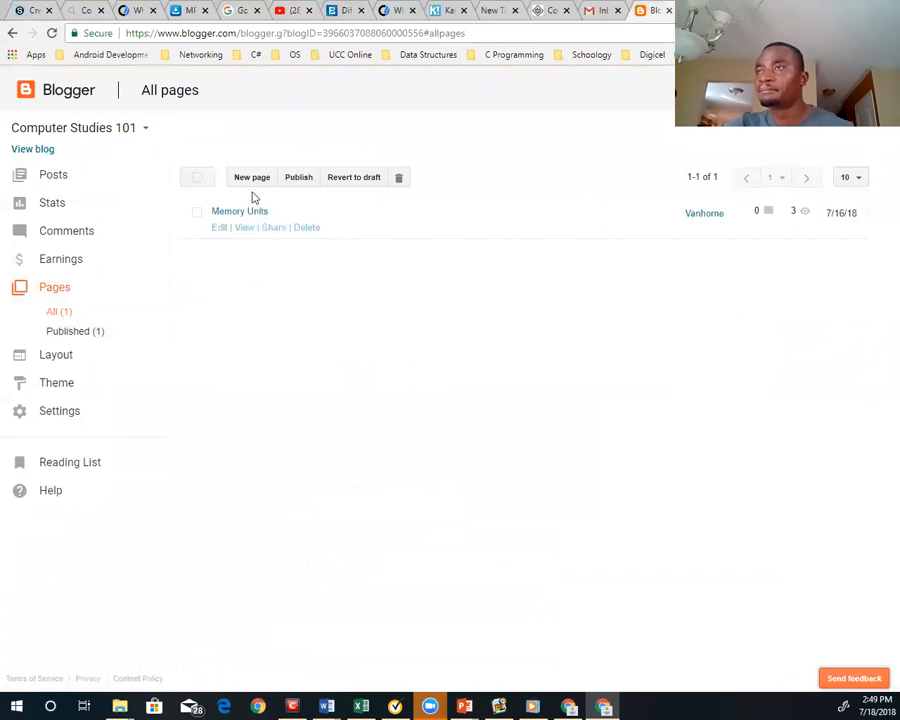
{"action": "left_click", "coordinate": [253, 178]}
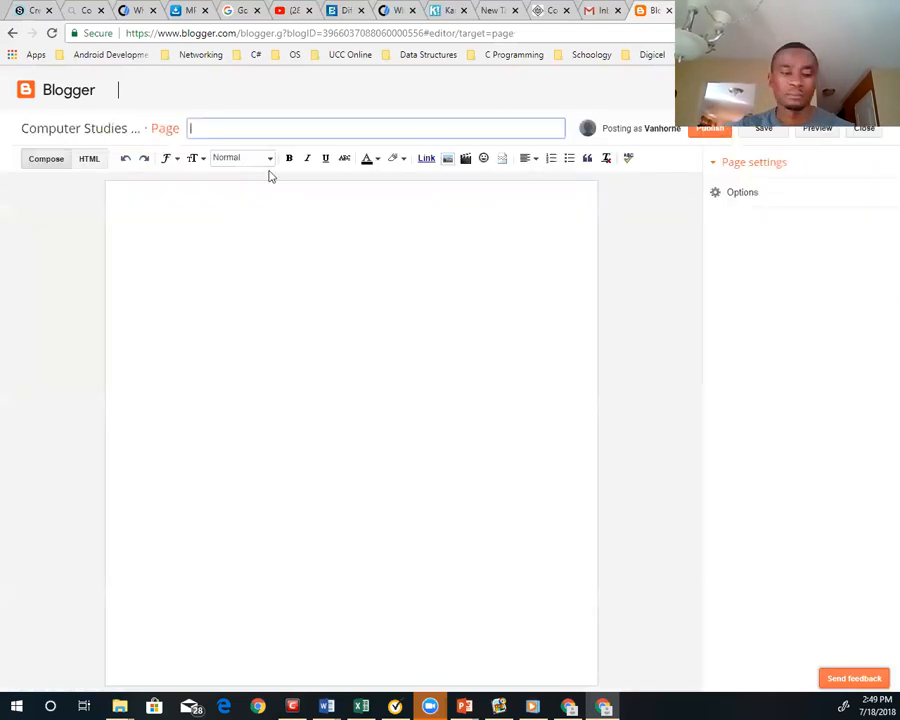
{"action": "type", "text": "We"}
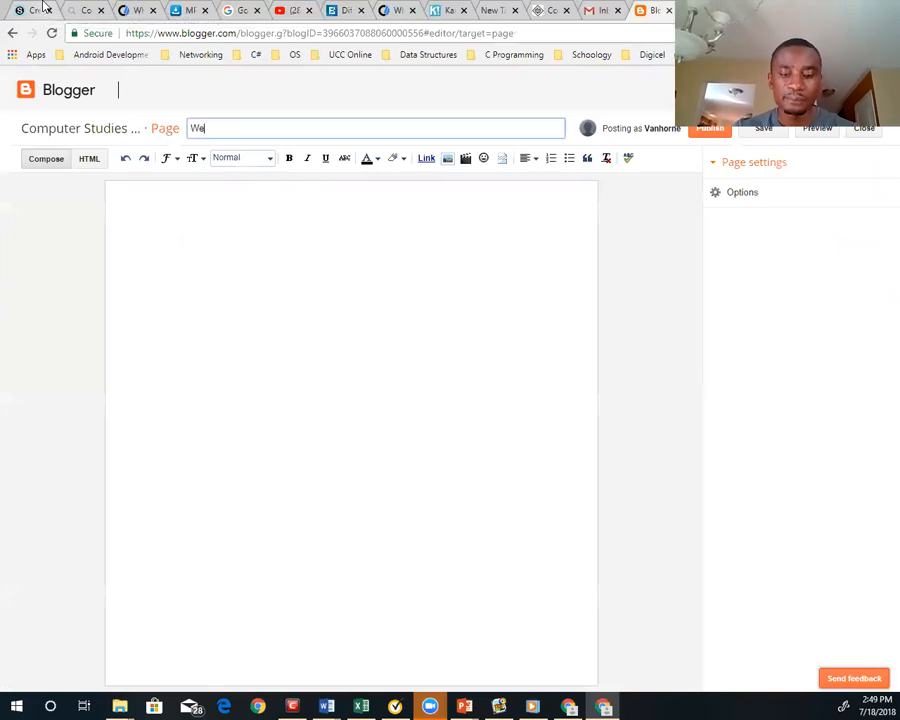
{"action": "type", "text": "b Quest"}
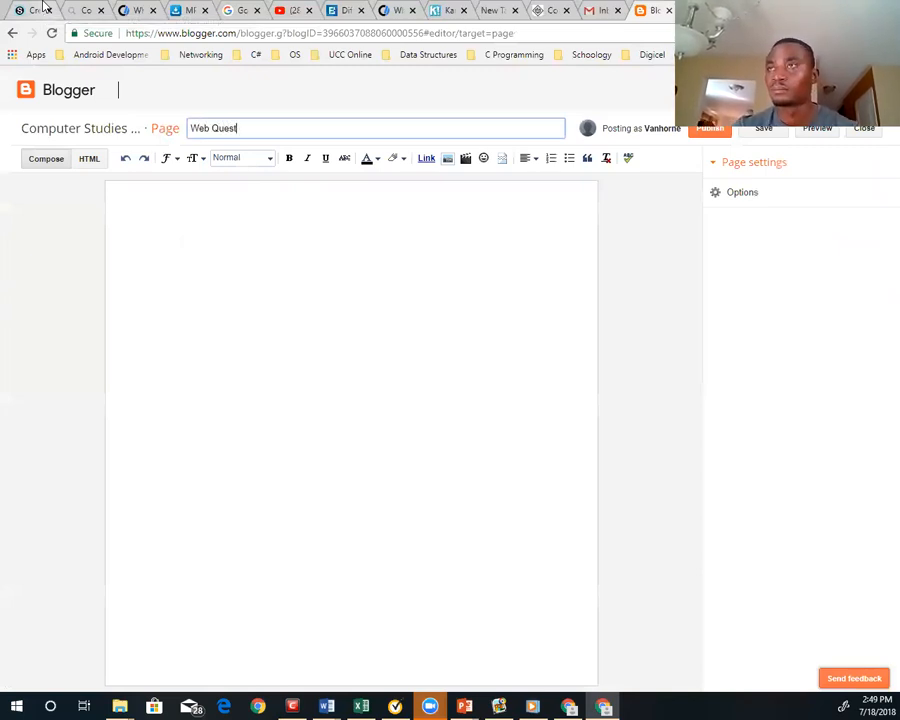
{"action": "key", "text": "Left"}
{"action": "key", "text": "Left"}
{"action": "key", "text": "Left"}
{"action": "key", "text": "Left"}
{"action": "key", "text": "Left"}
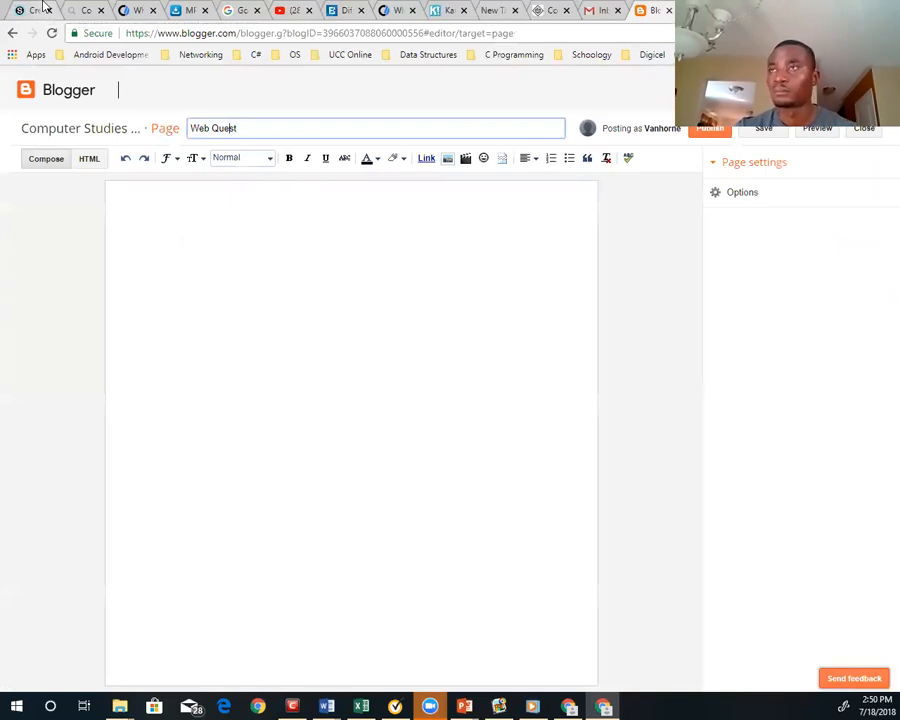
{"action": "key", "text": "BackSpace"}
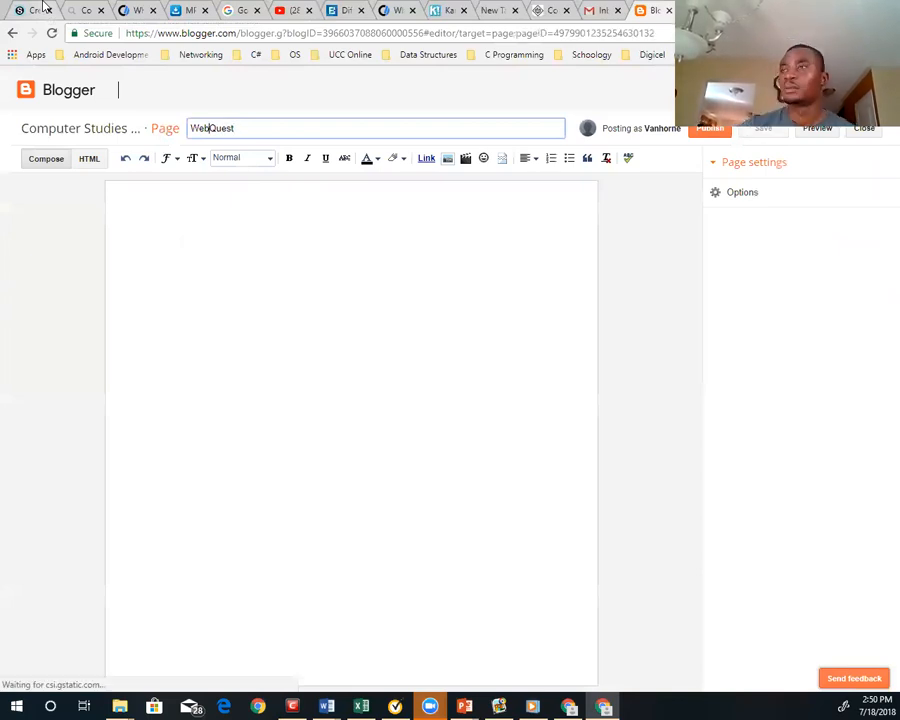
Write "Click here to view the computer memory WebQuest" as the body text of the WebQuest page
{"action": "left_click", "coordinate": [275, 239]}
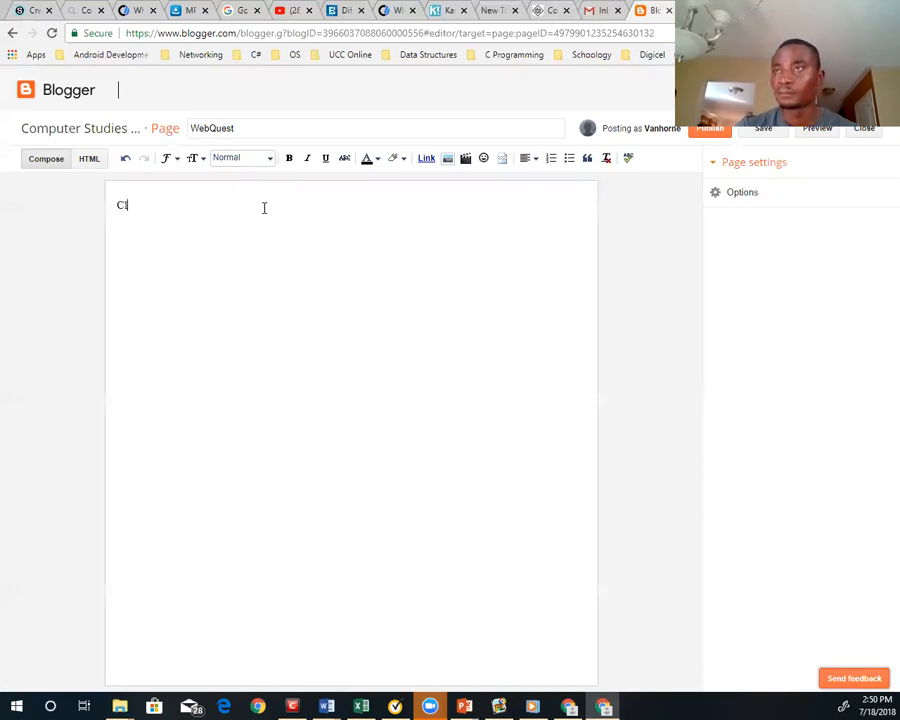
{"action": "type", "text": "here to view the com"}
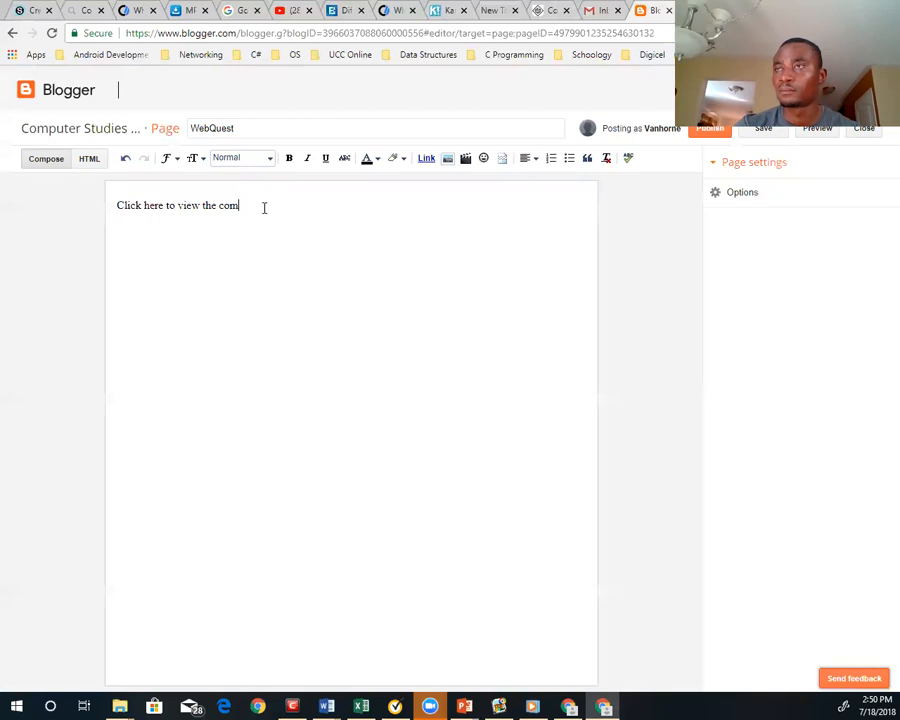
{"action": "type", "text": "puter memory web"}
{"action": "key", "text": "Tab"}
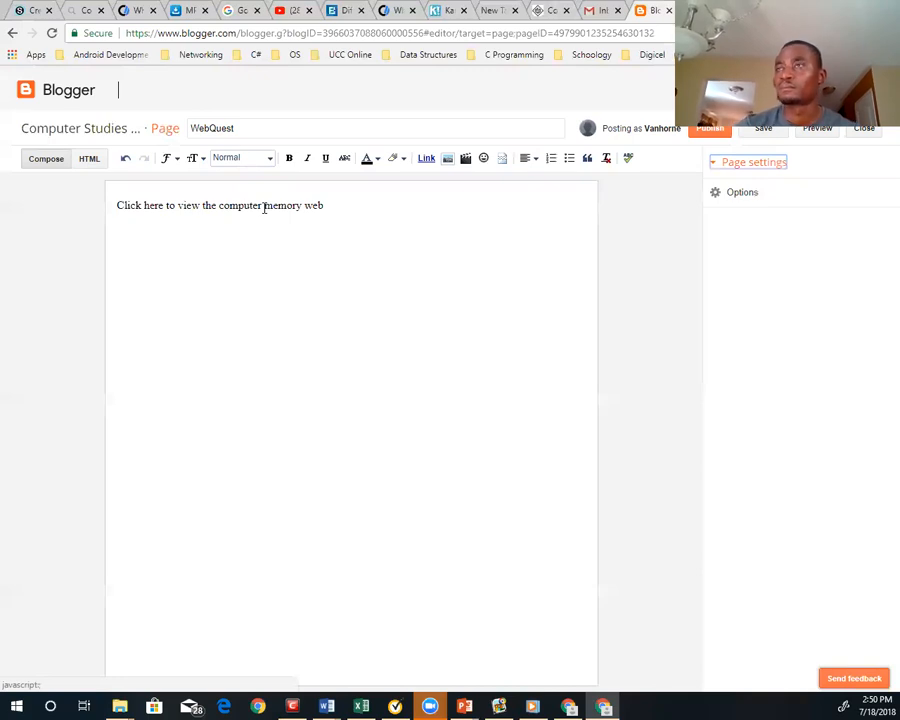
{"action": "left_click", "coordinate": [329, 199]}
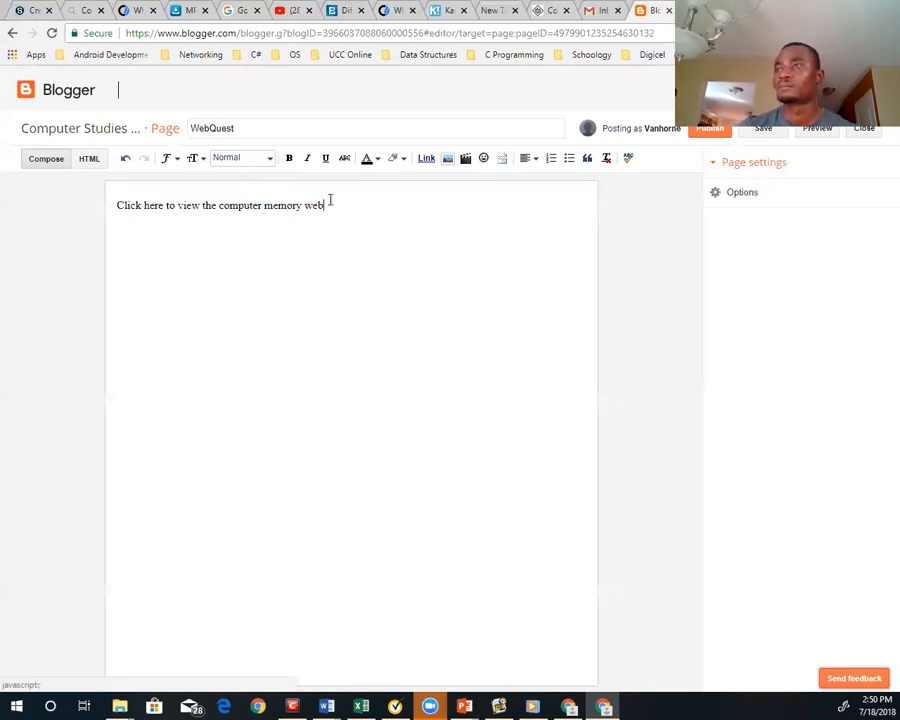
{"action": "key", "text": "BackSpace"}
{"action": "key", "text": "BackSpace"}
{"action": "key", "text": "BackSpace"}
{"action": "type", "text": "WebQues"}
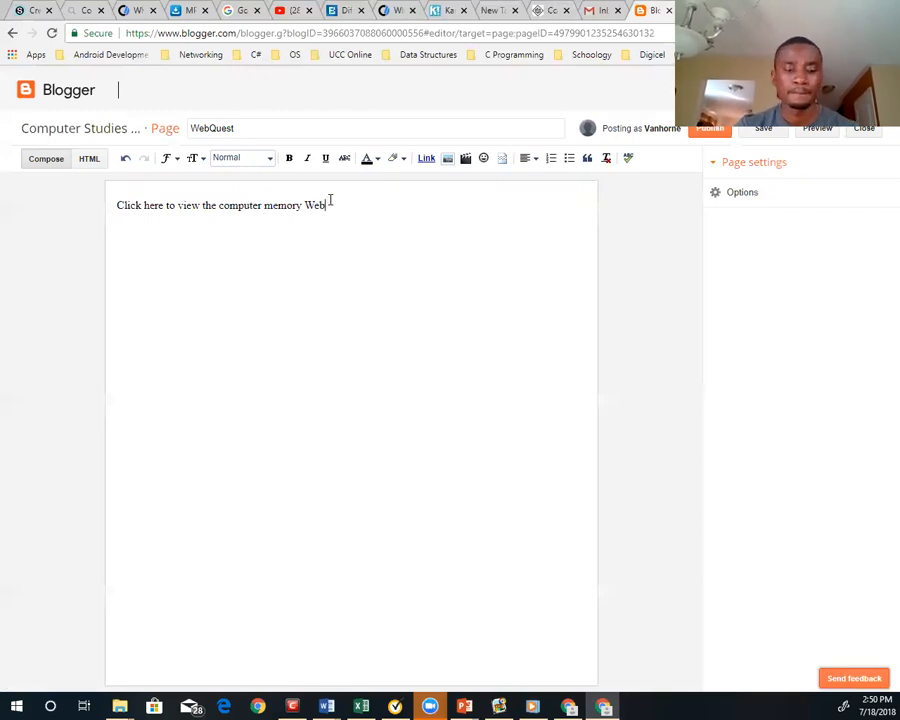
{"action": "type", "text": "t"}
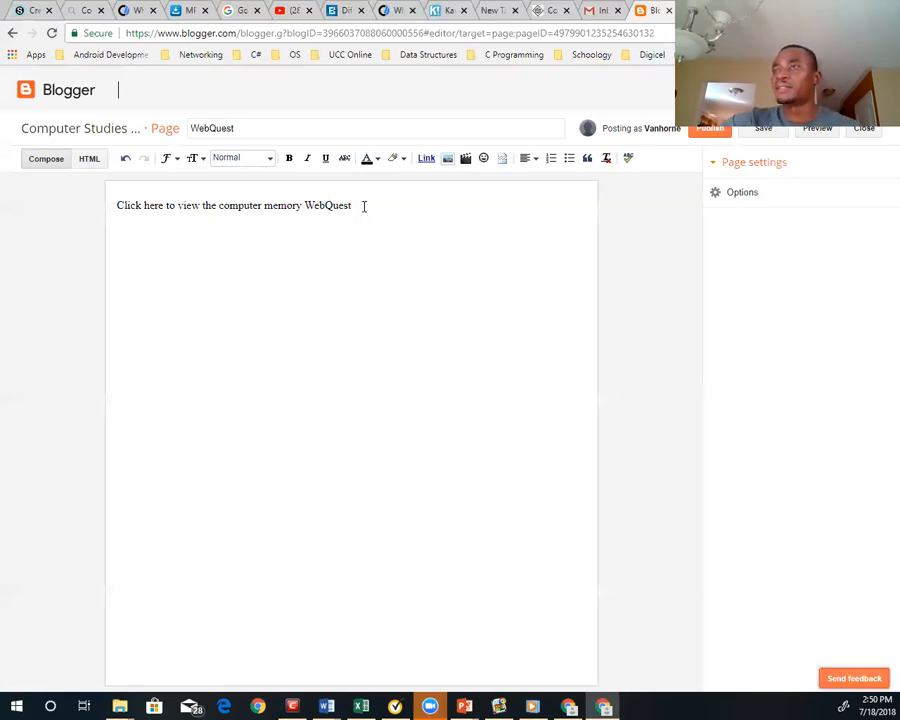
{"action": "left_click_drag", "start_coordinate": [352, 205], "coordinate": [115, 211]}
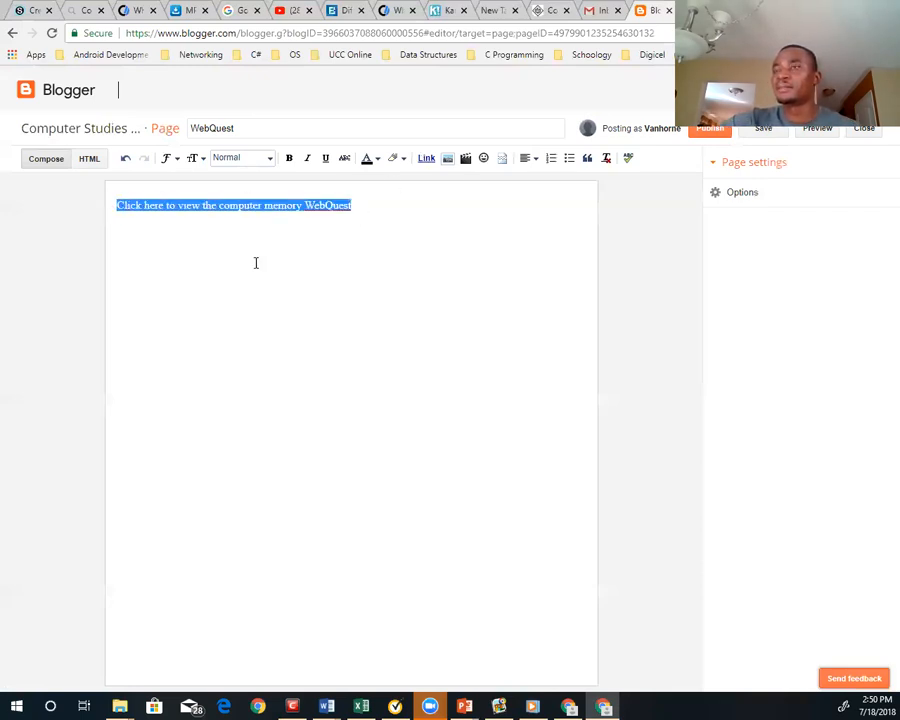
{"action": "left_click", "coordinate": [361, 205]}
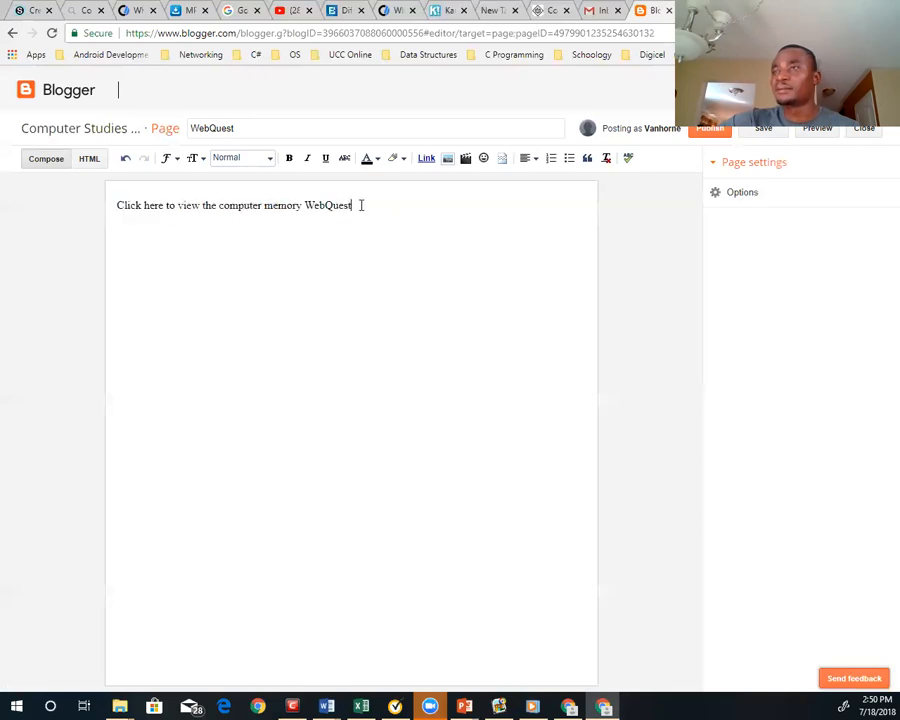
{"action": "left_click_drag", "start_coordinate": [352, 205], "coordinate": [115, 206]}
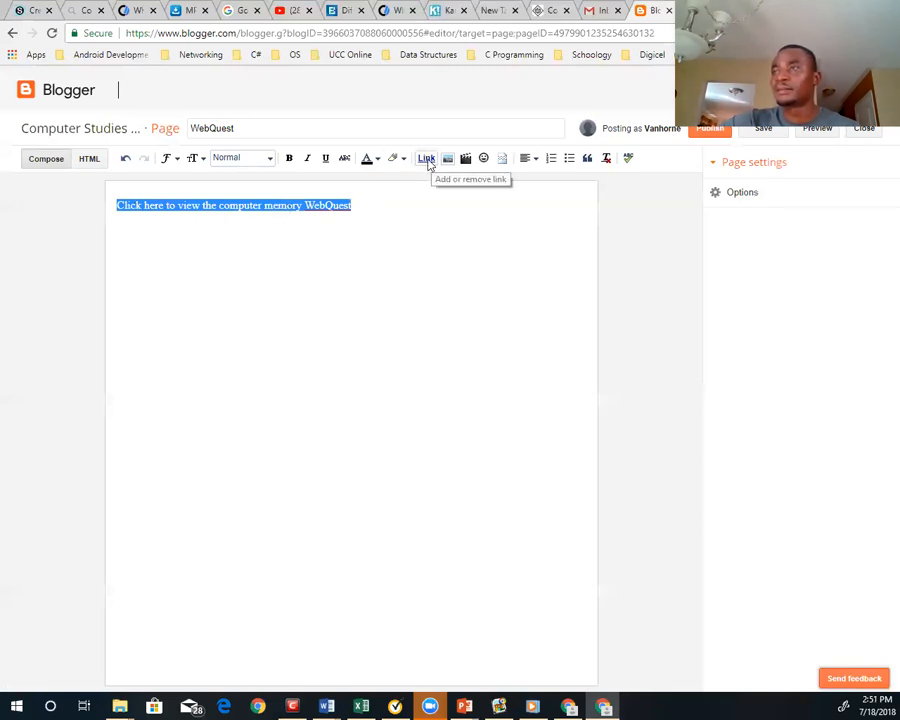
{"action": "left_click", "coordinate": [426, 160]}
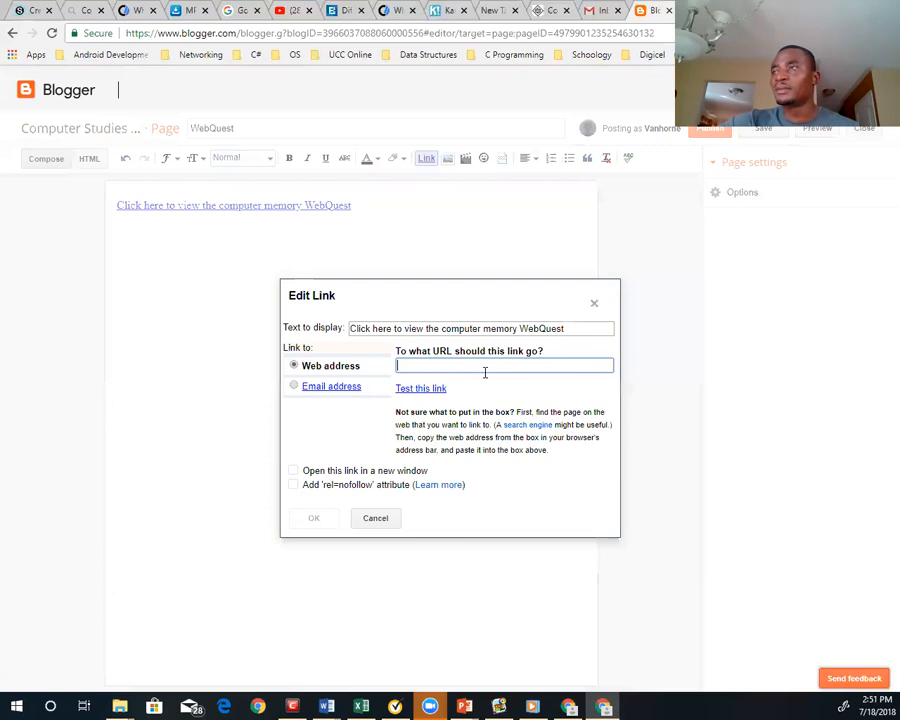
{"action": "left_click", "coordinate": [80, 10]}
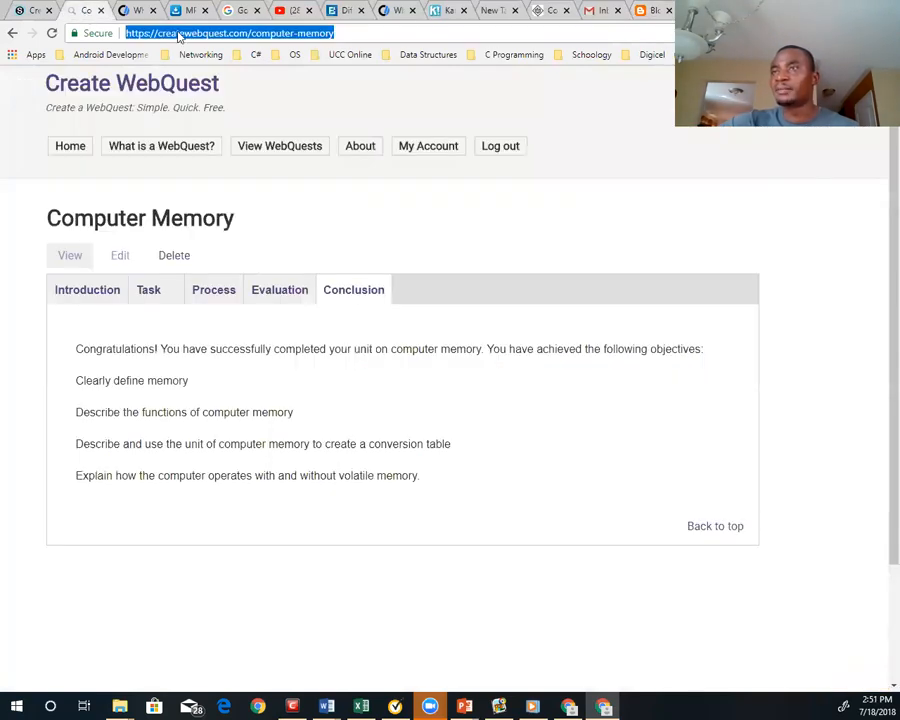
{"action": "right_click", "coordinate": [177, 34]}
{"action": "left_click", "coordinate": [211, 85]}
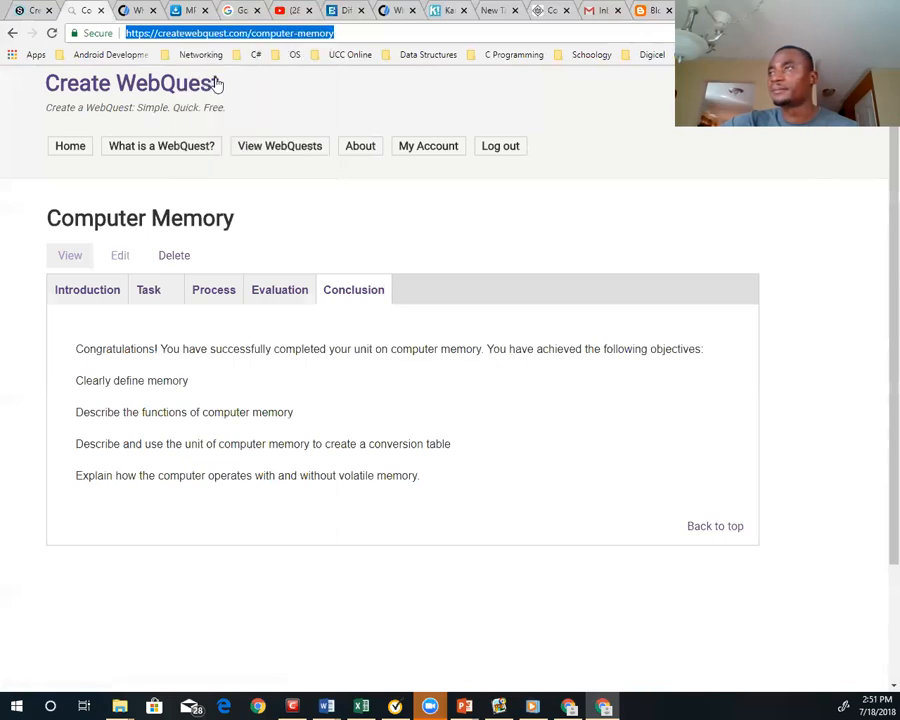
{"action": "left_click", "coordinate": [688, 10]}
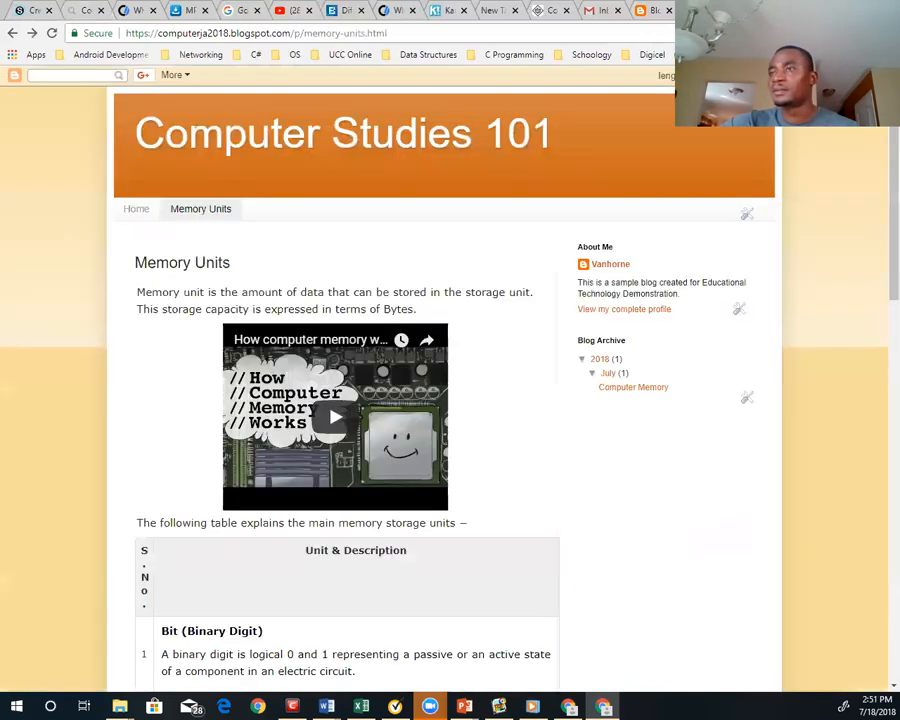
{"action": "left_click", "coordinate": [656, 10]}
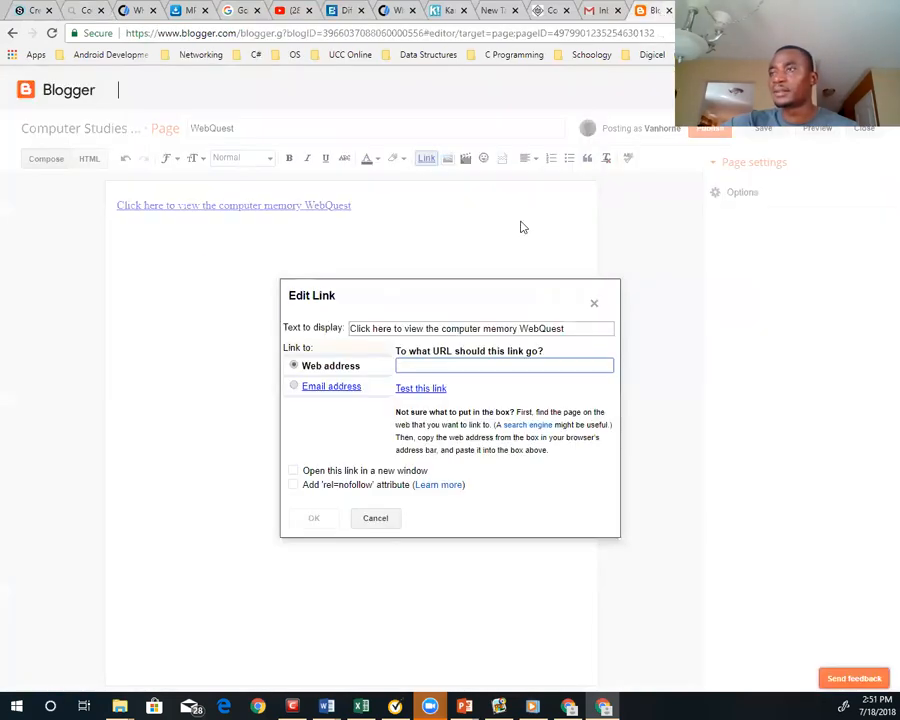
{"action": "right_click", "coordinate": [433, 370]}
{"action": "left_click", "coordinate": [468, 448]}
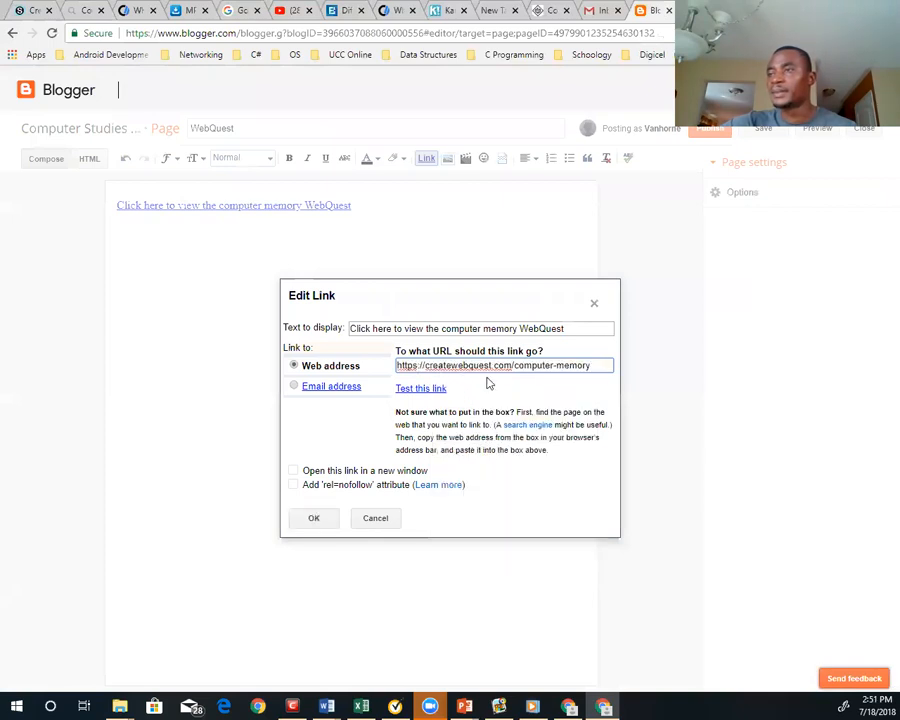
{"action": "left_click", "coordinate": [314, 518]}
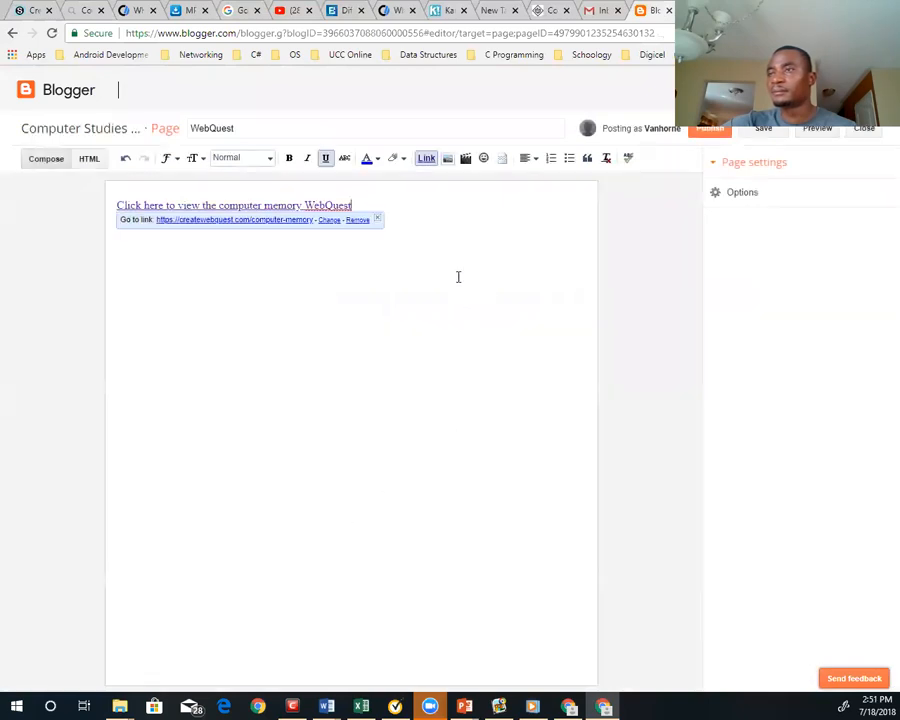
Publish the WebQuest page, then open the live blog and reload it
{"action": "left_click", "coordinate": [412, 274]}
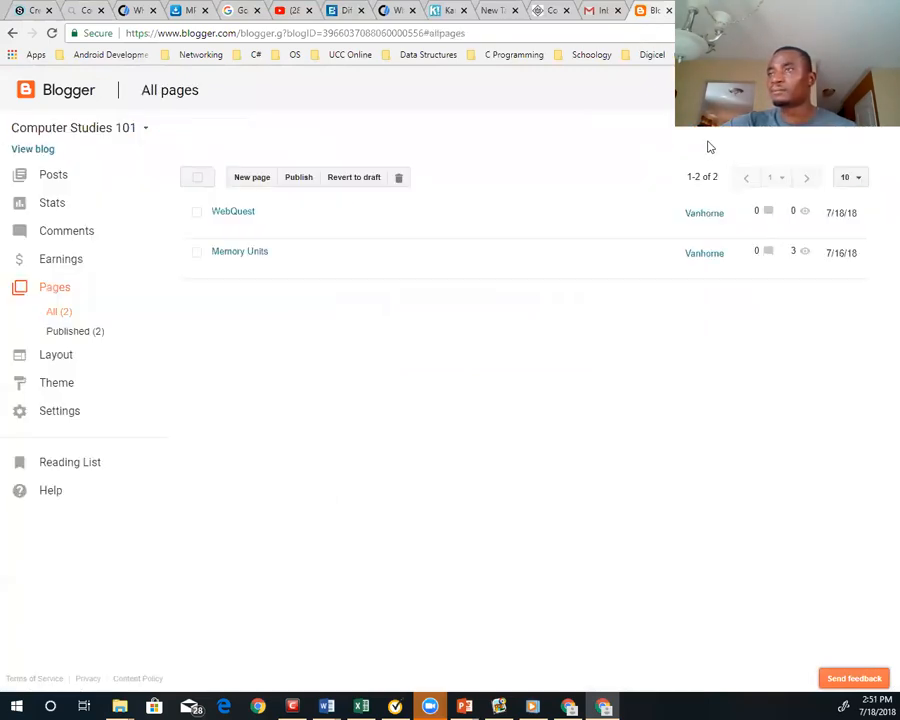
{"action": "left_click", "coordinate": [37, 150]}
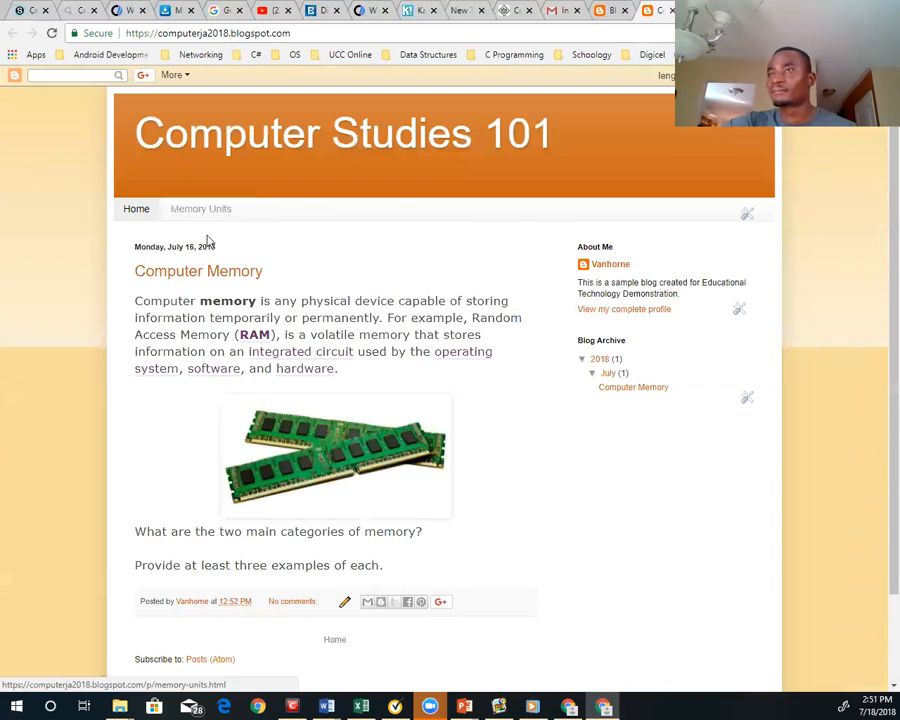
{"action": "left_click", "coordinate": [50, 34]}
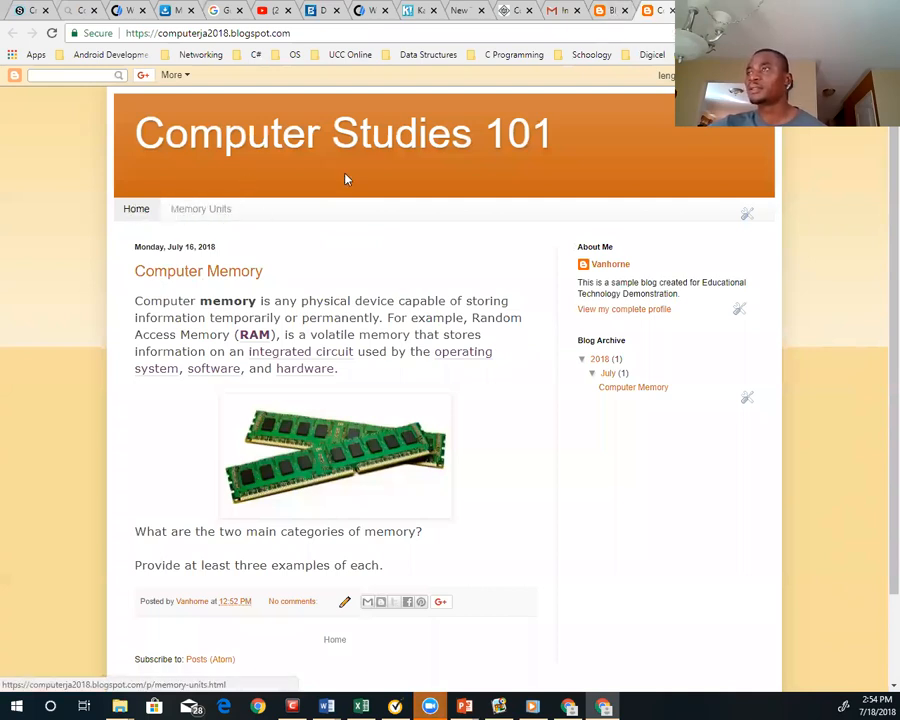
In the blog's layout, set the Pages gadget to also show the WebQuest page and save the page list
{"action": "left_click", "coordinate": [612, 10]}
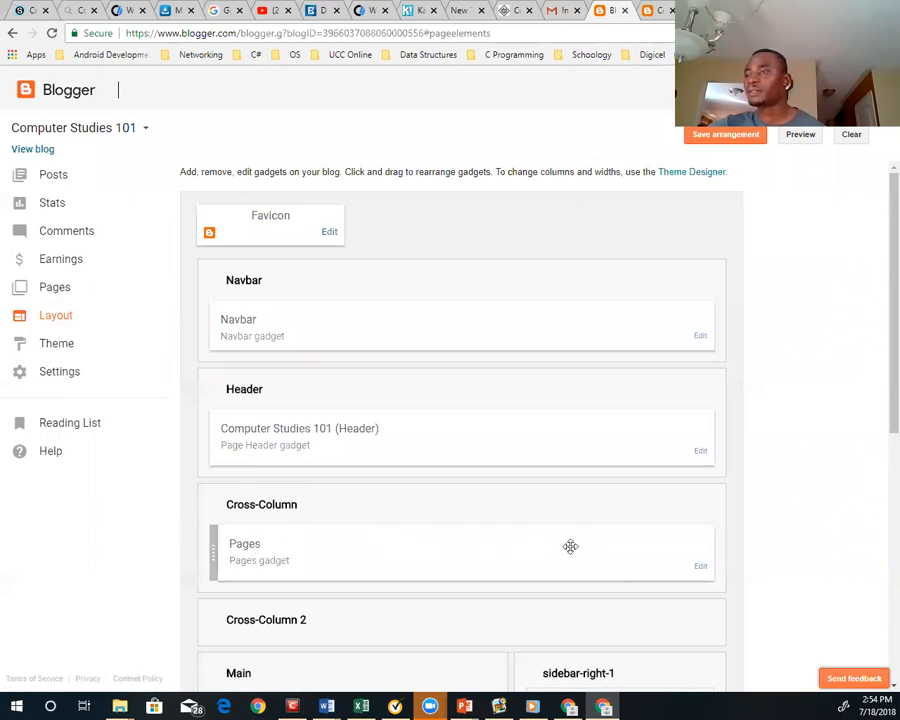
{"action": "left_click", "coordinate": [701, 570]}
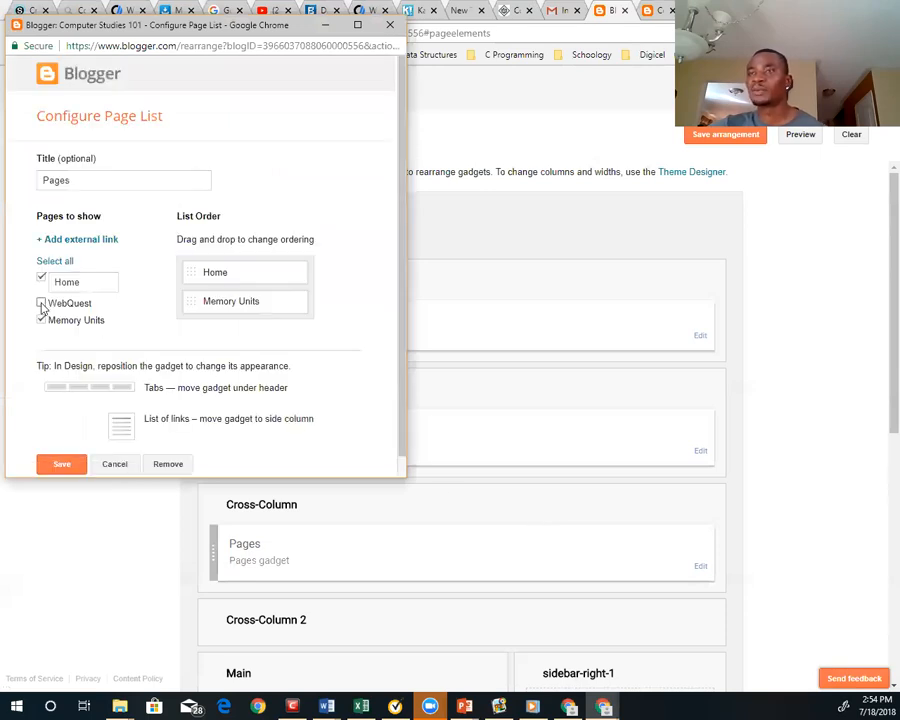
{"action": "left_click", "coordinate": [41, 304]}
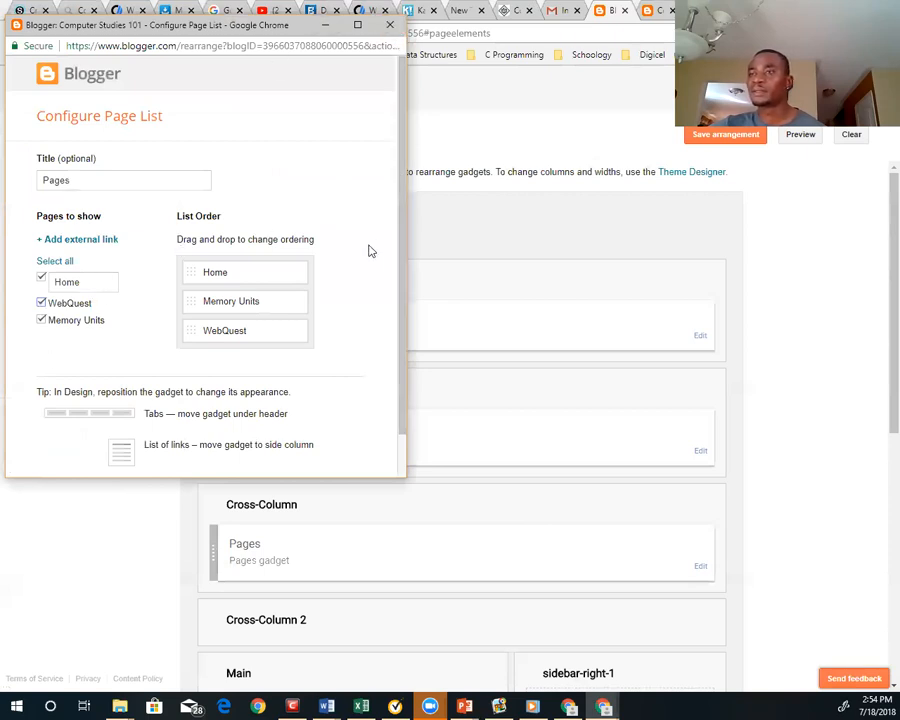
{"action": "scroll", "coordinate": [404, 367], "scroll_direction": "down", "scroll_amount": 1}
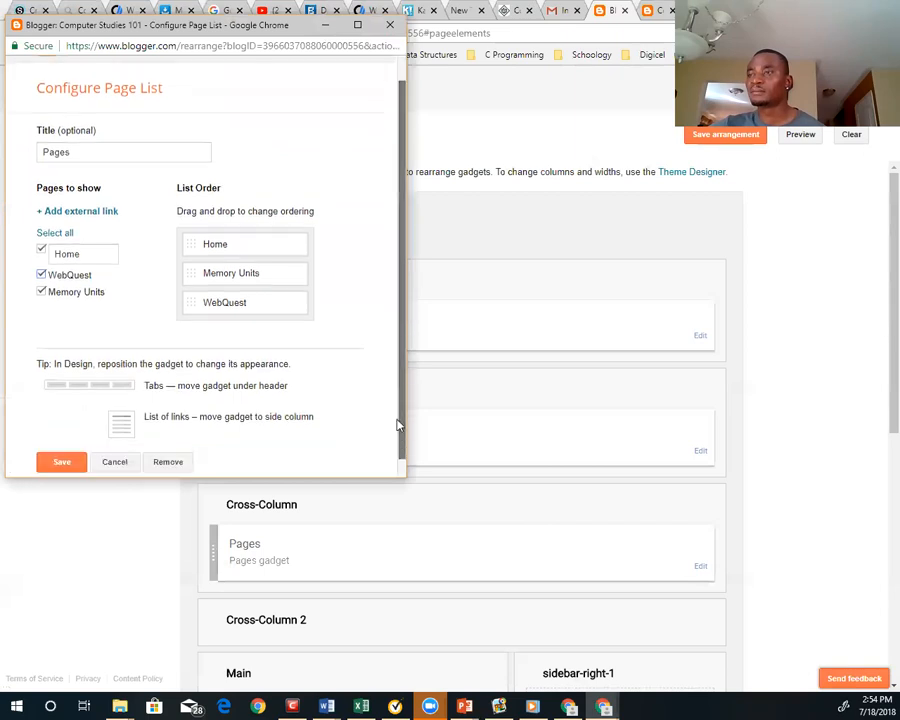
{"action": "left_click", "coordinate": [75, 445]}
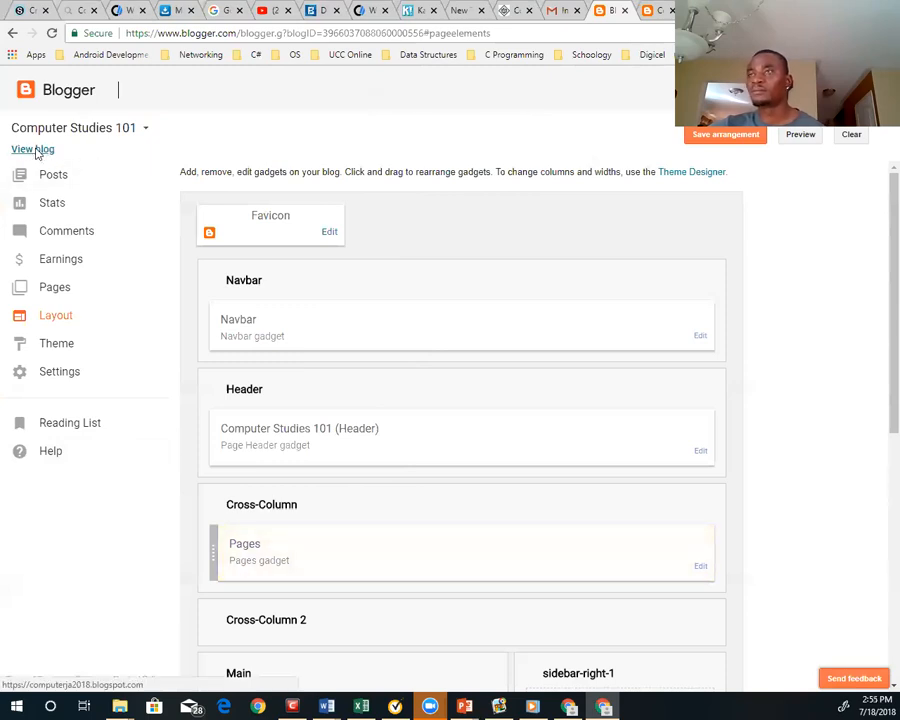
Open the live blog's WebQuest page and test its link to the computer memory WebQuest, returning to the blog to try it again
{"action": "left_click", "coordinate": [35, 151]}
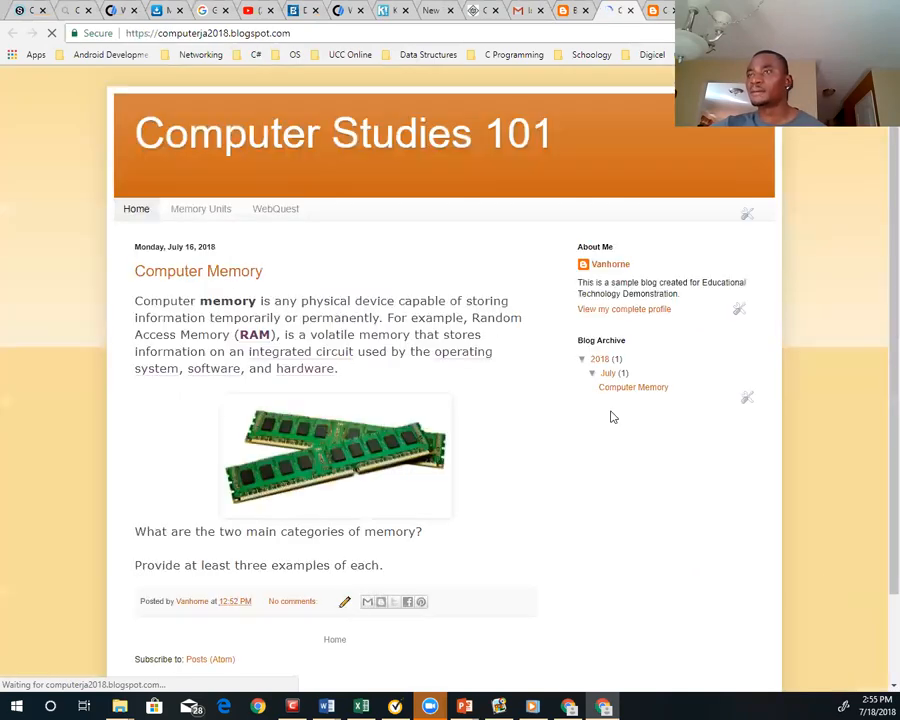
{"action": "left_click", "coordinate": [279, 211]}
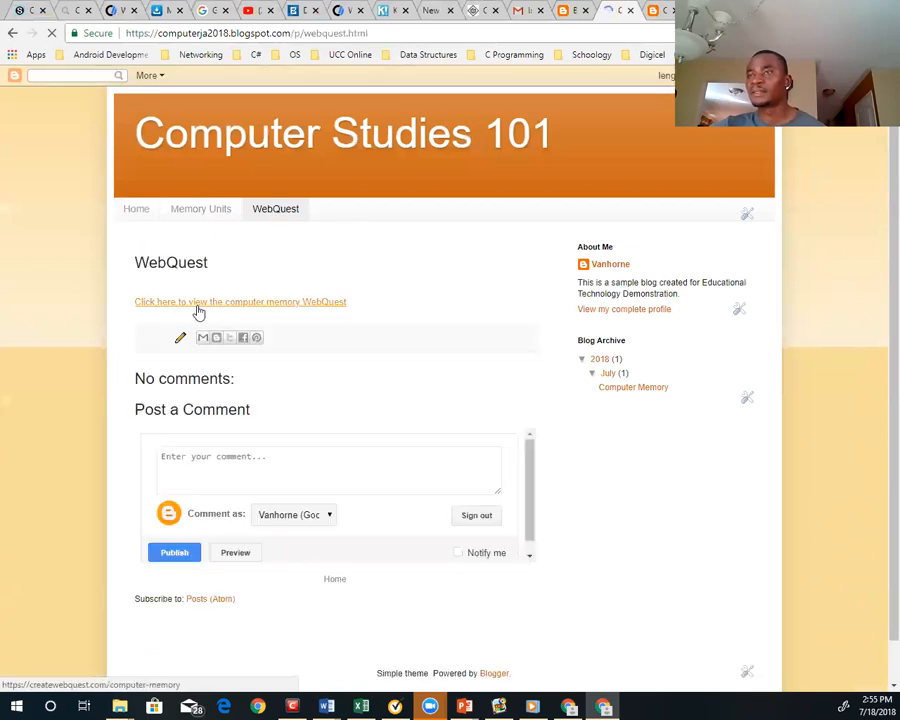
{"action": "left_click", "coordinate": [310, 304]}
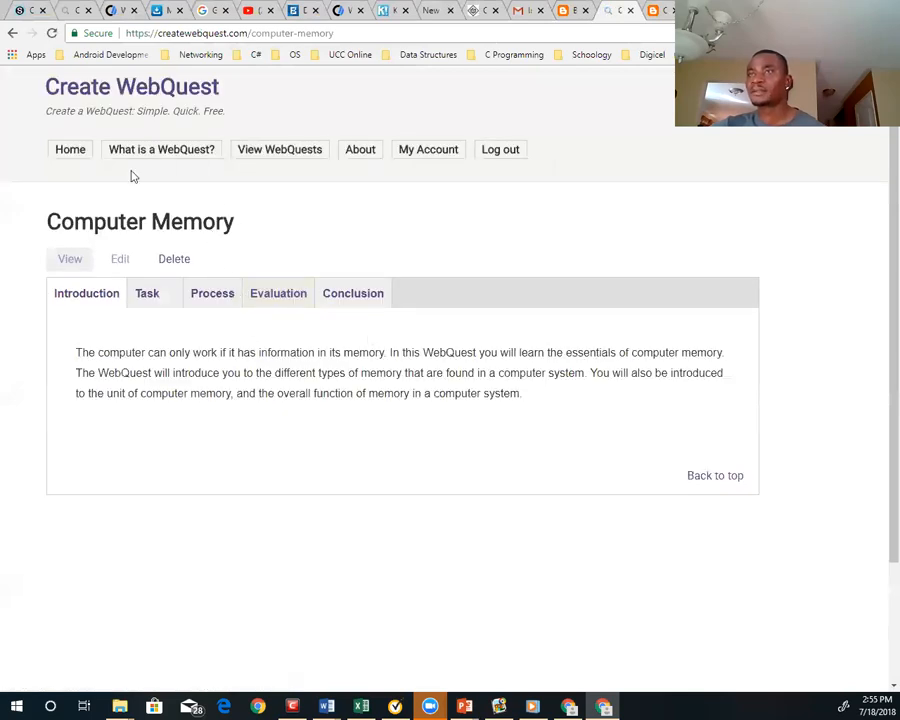
{"action": "left_click", "coordinate": [11, 35]}
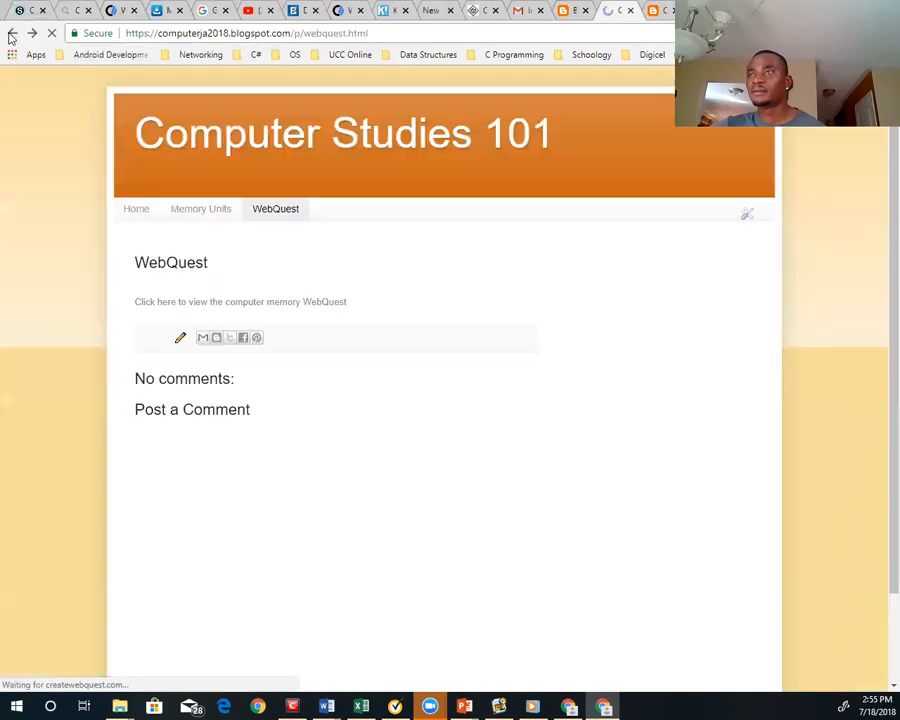
{"action": "left_click", "coordinate": [182, 302]}
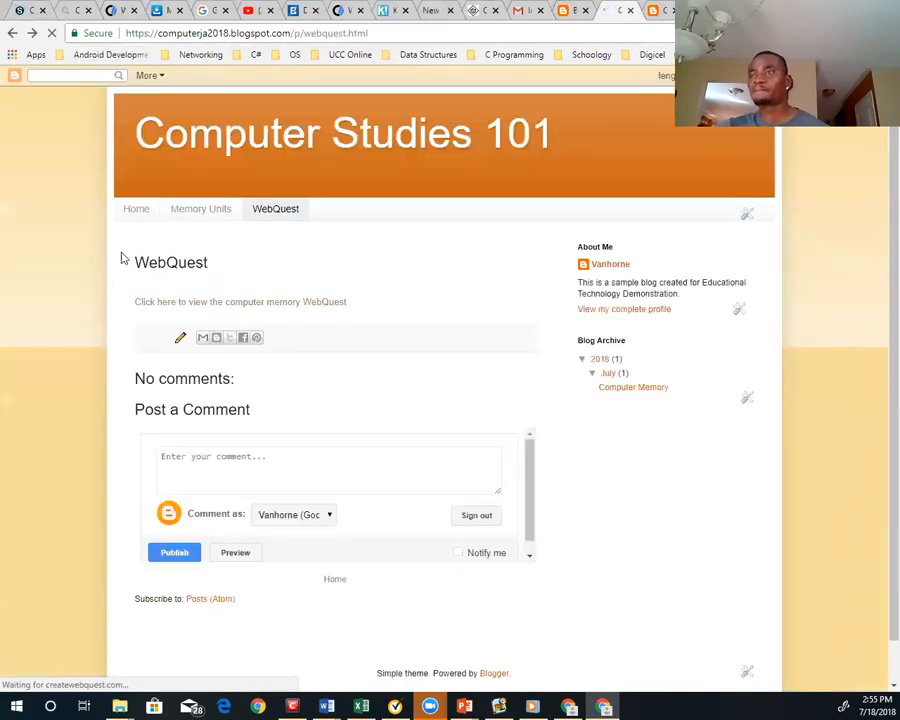